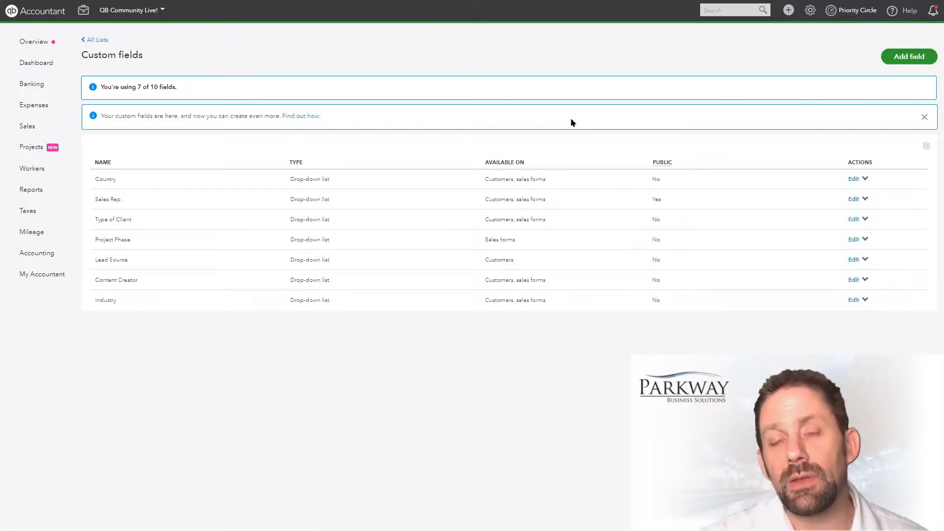
Start a new customer info custom field of type Drop-down list, enabled for use on sales forms and shown to the customer
left_click(905, 57)
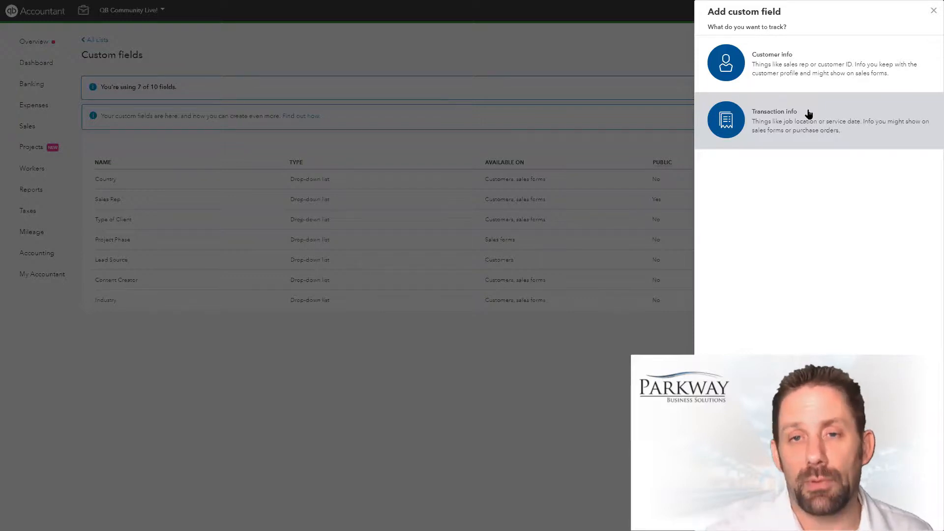
left_click(821, 80)
left_click(785, 70)
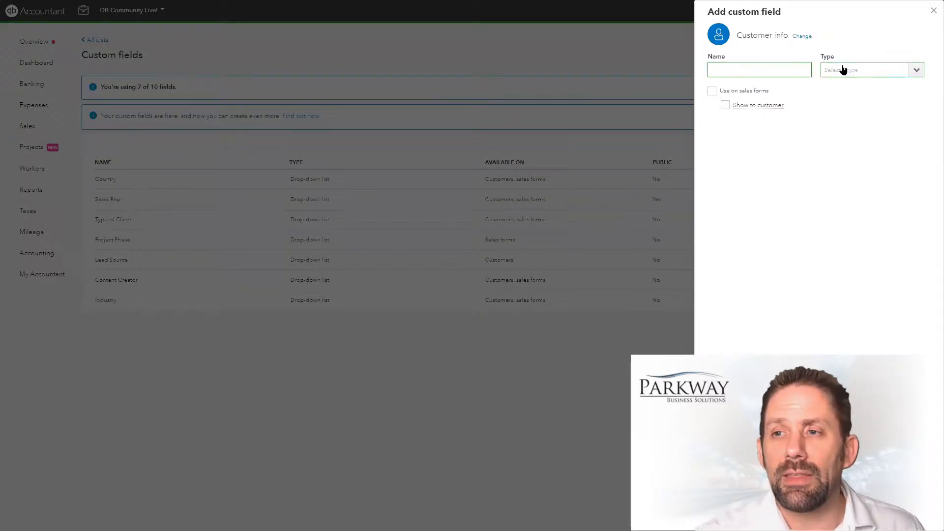
left_click(916, 70)
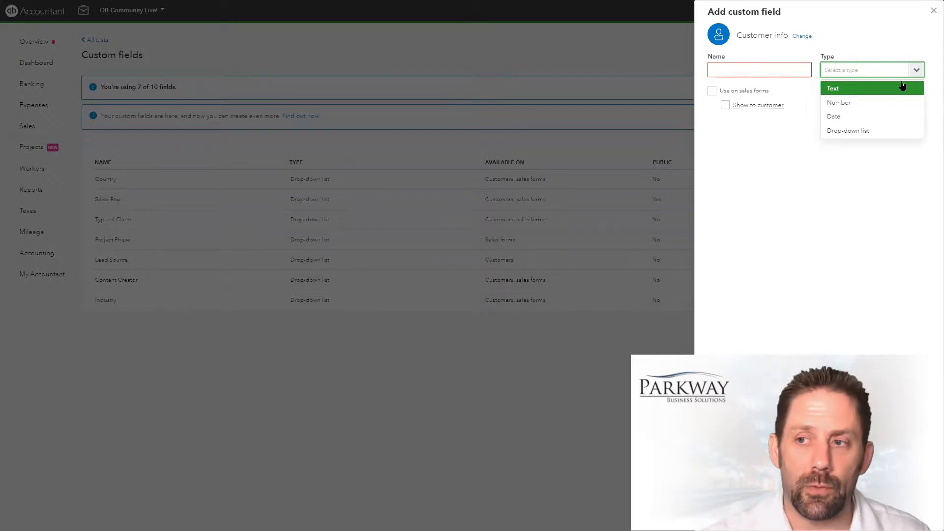
left_click(892, 131)
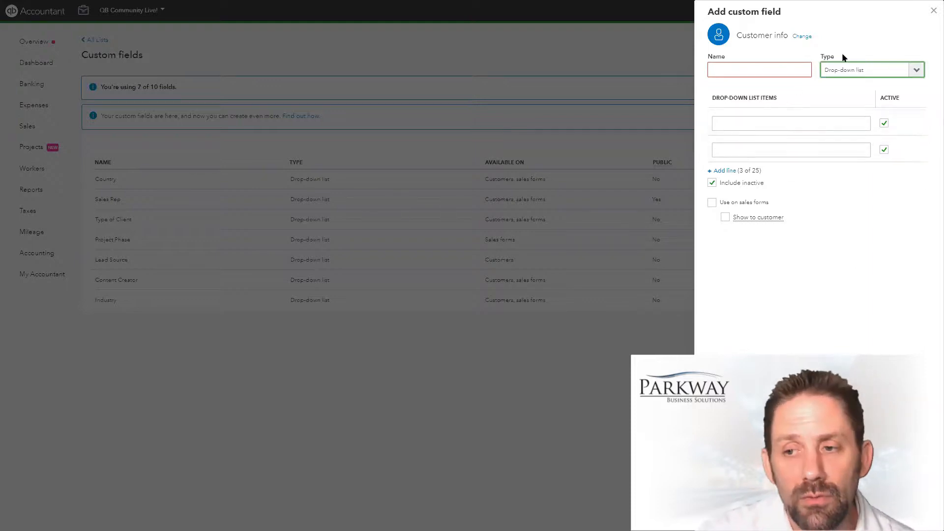
left_click(712, 203)
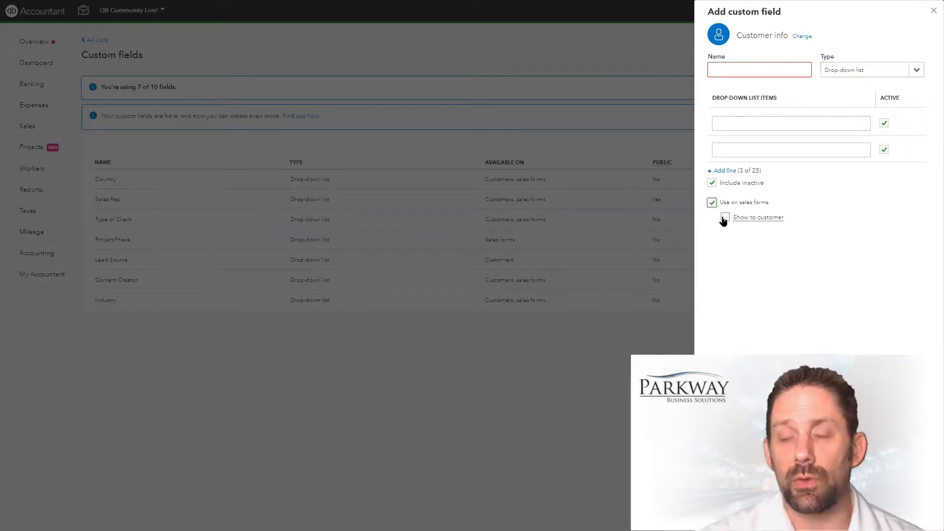
left_click(724, 217)
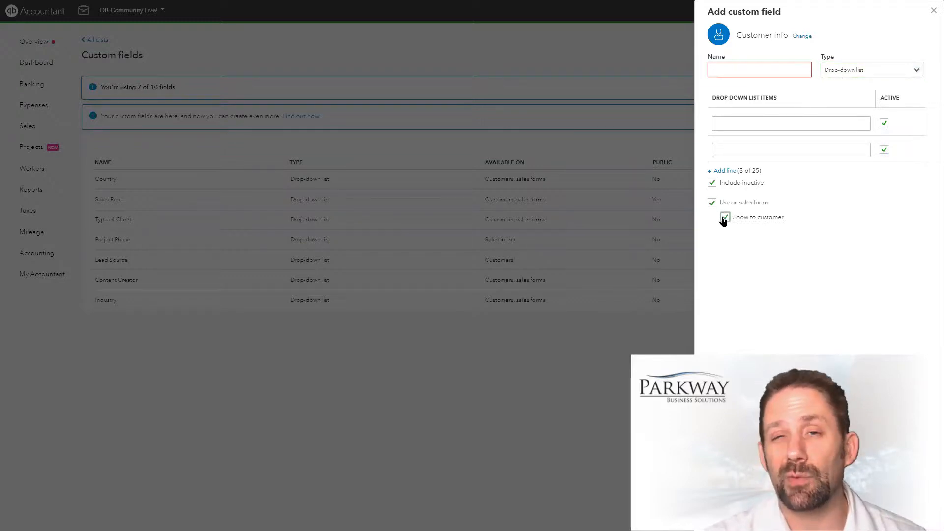
Try the Number and Date types for the new custom field, and discard the field without saving
left_click(917, 73)
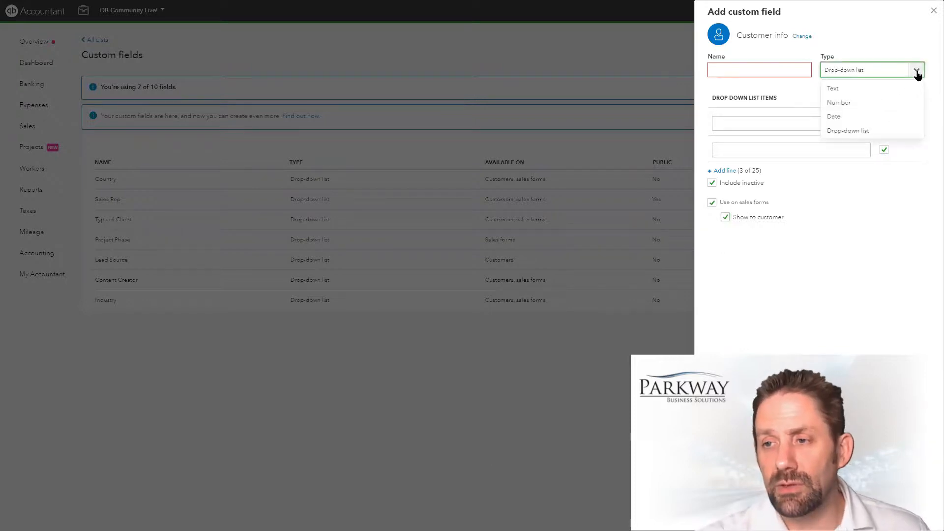
left_click(863, 103)
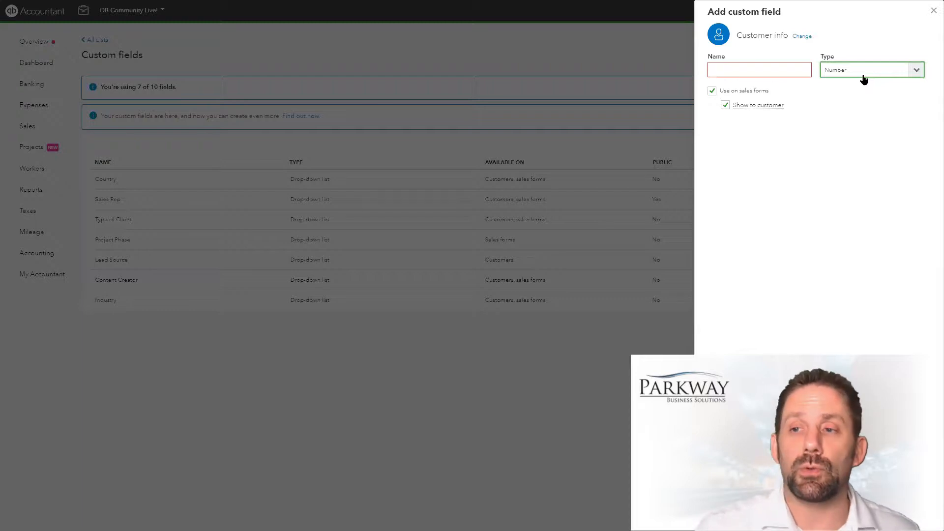
left_click(917, 70)
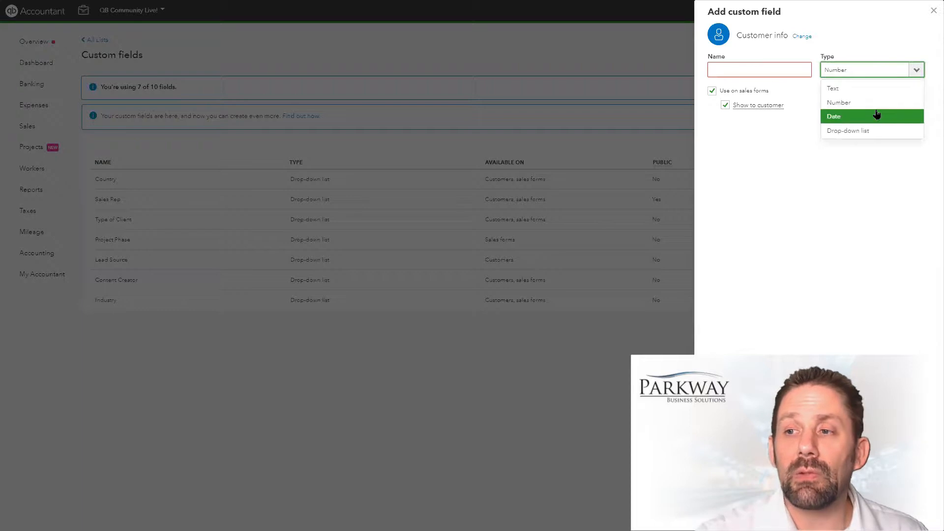
left_click(879, 116)
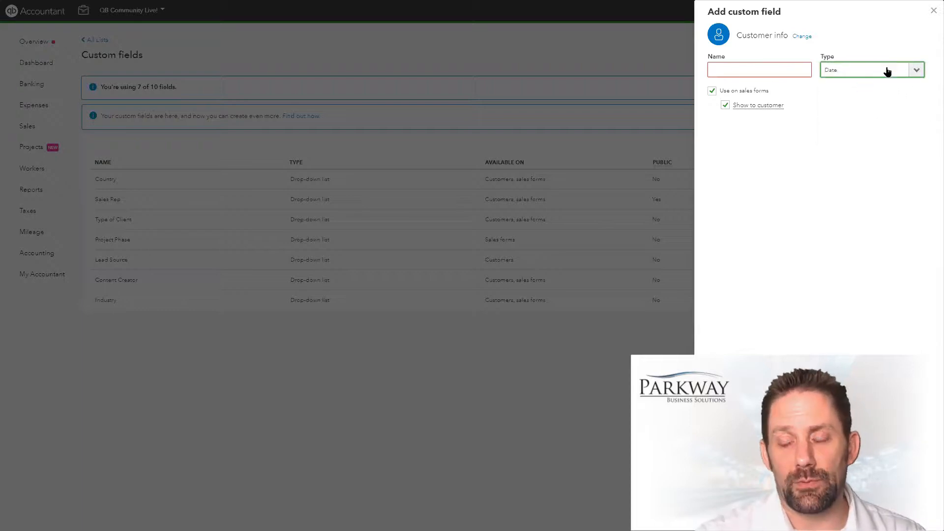
left_click(932, 12)
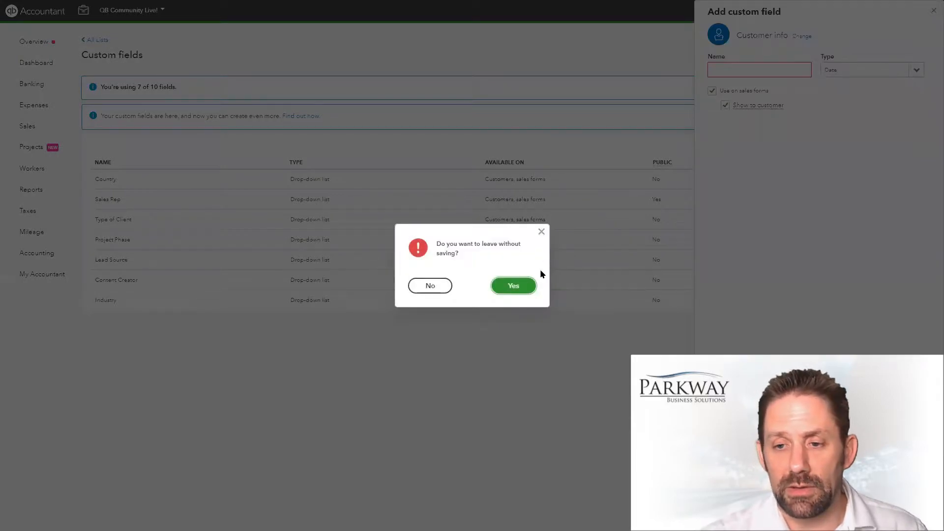
left_click(517, 293)
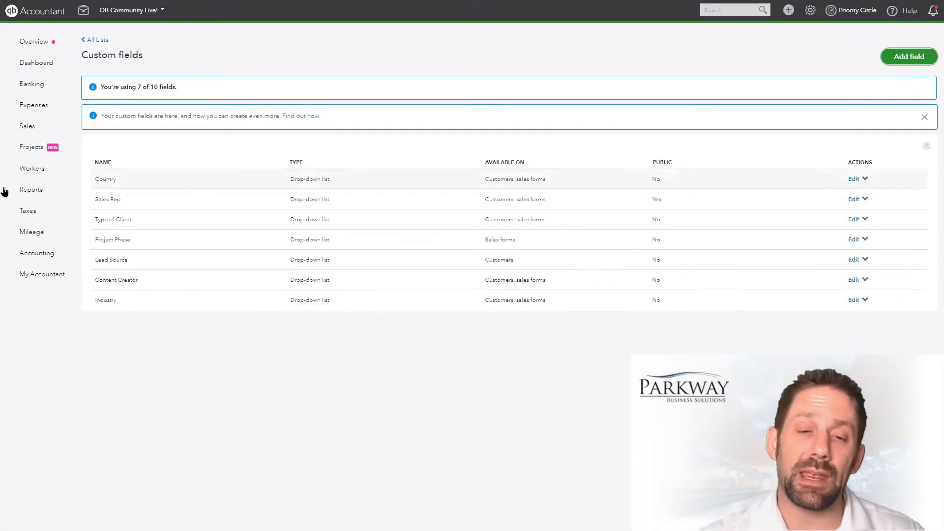
Open the customer list under Sales and look through its custom field columns
mouse_move(25, 129)
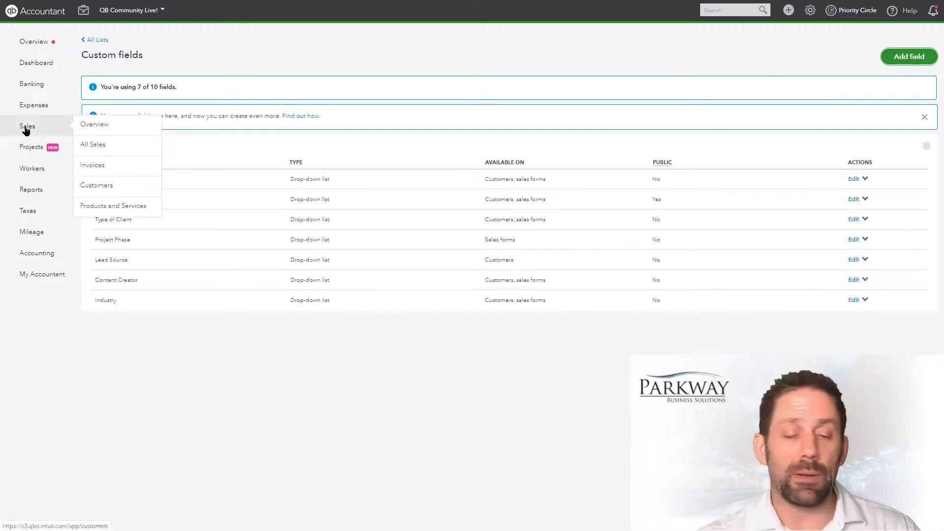
left_click(26, 130)
scroll(26, 130, "down", 4)
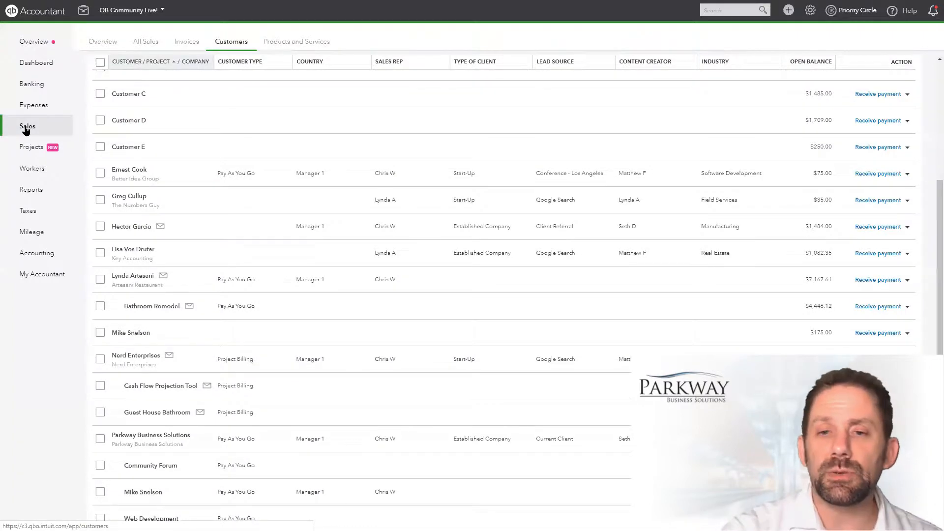
scroll(232, 227, "up", 4)
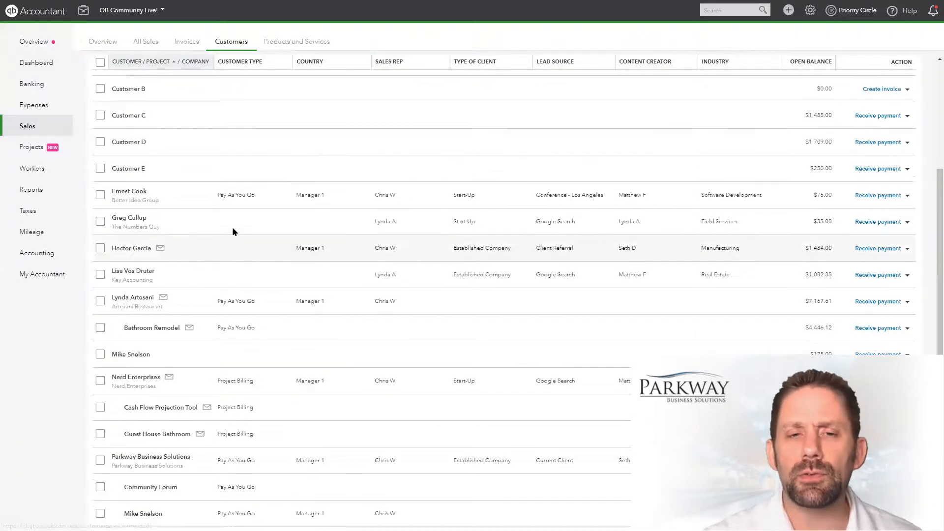
scroll(352, 219, "up", 1)
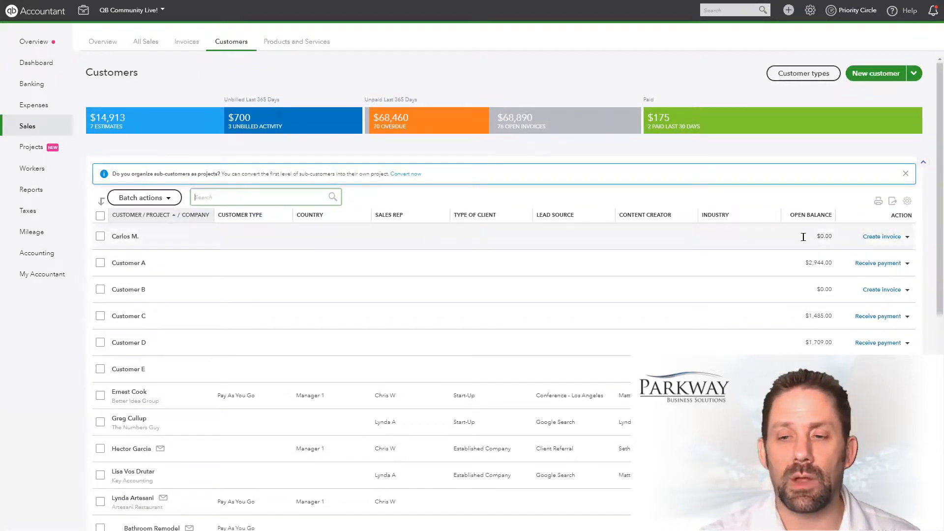
Hide the Type of Client column in the customer list, using the full set of column options
left_click(907, 201)
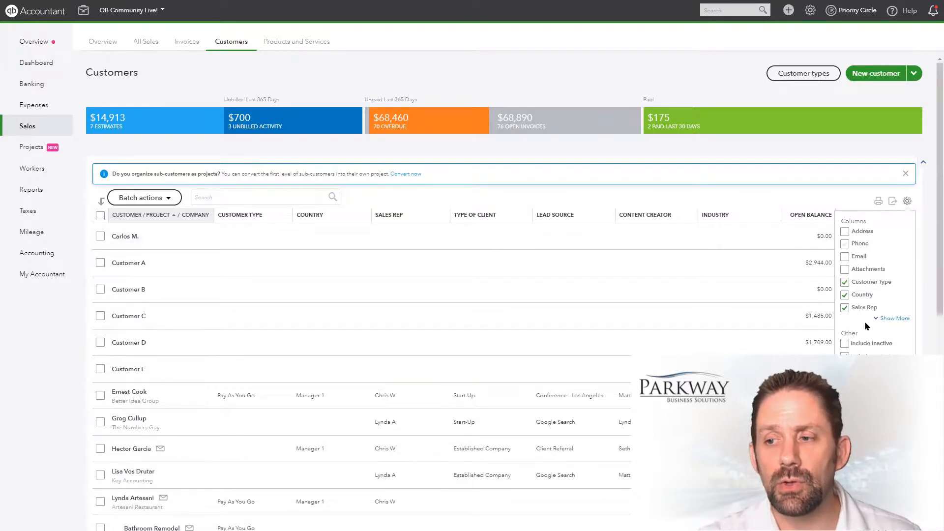
left_click(884, 320)
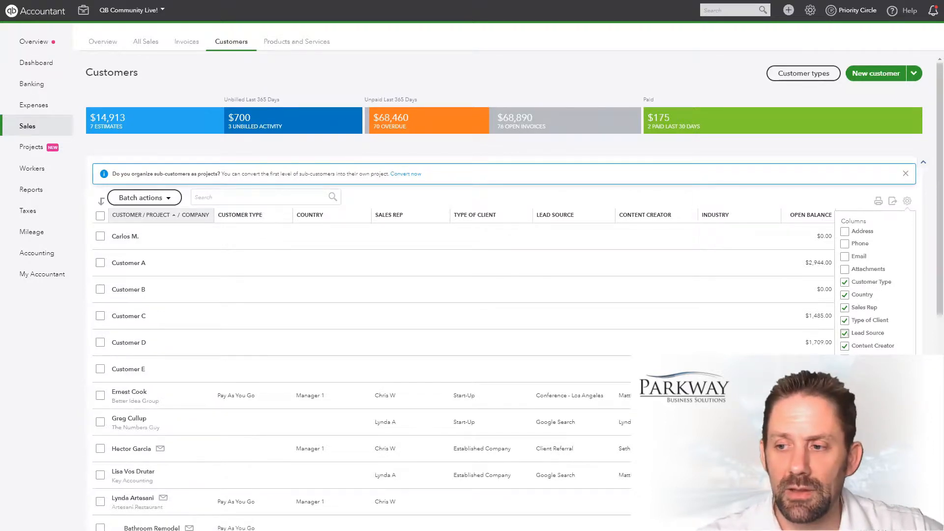
scroll(865, 326, "down", 2)
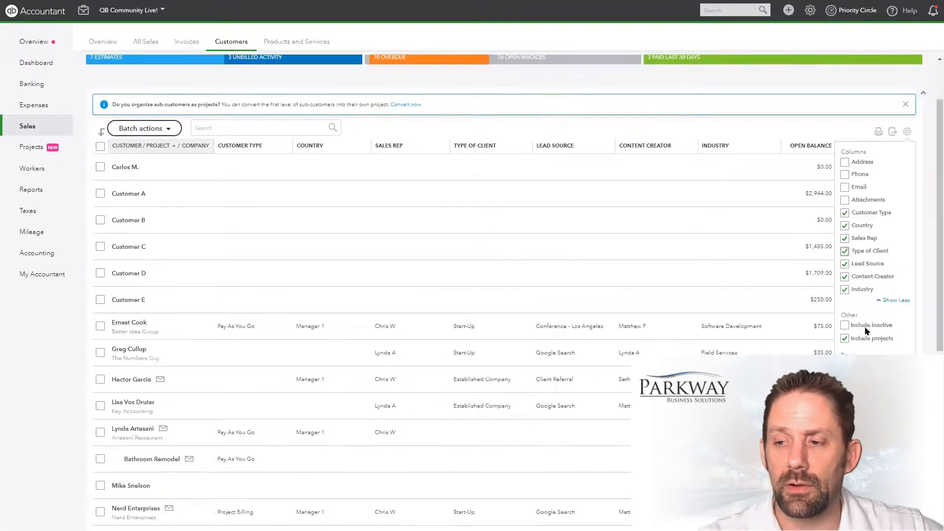
scroll(865, 219, "up", 2)
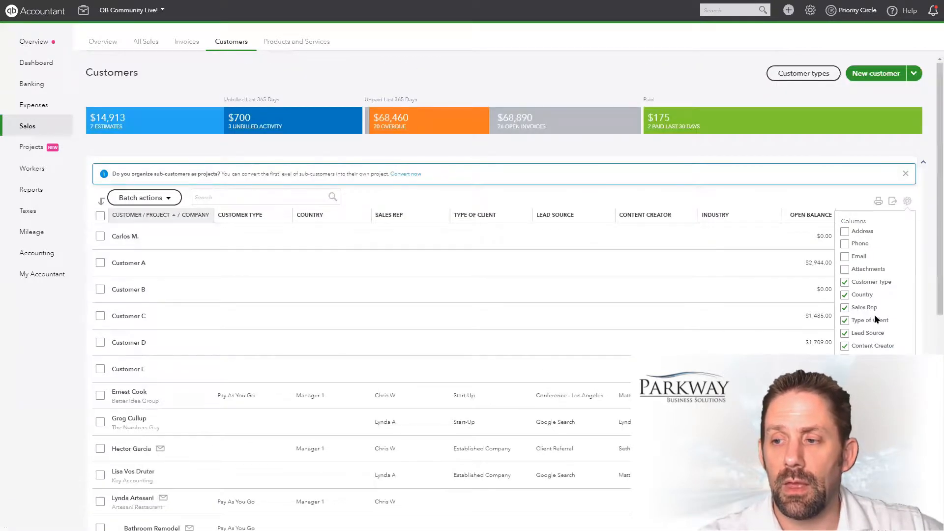
left_click(845, 320)
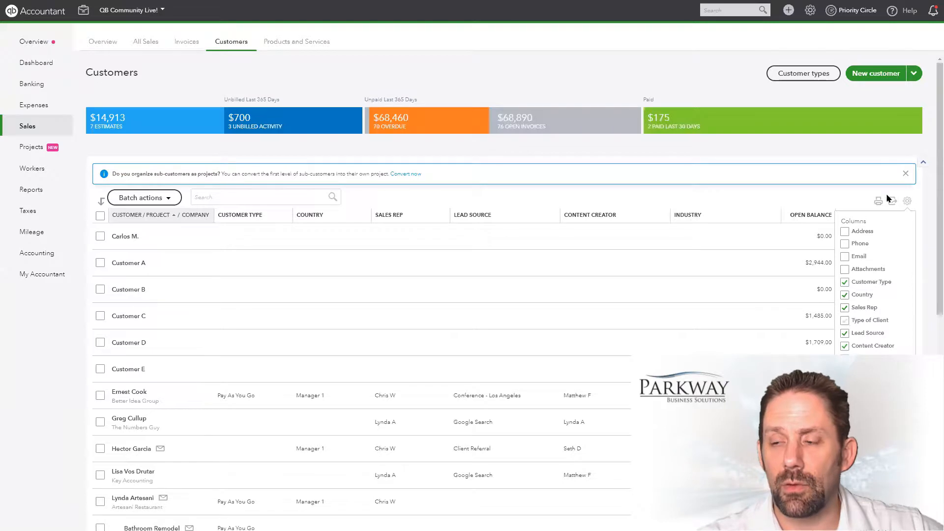
left_click(907, 202)
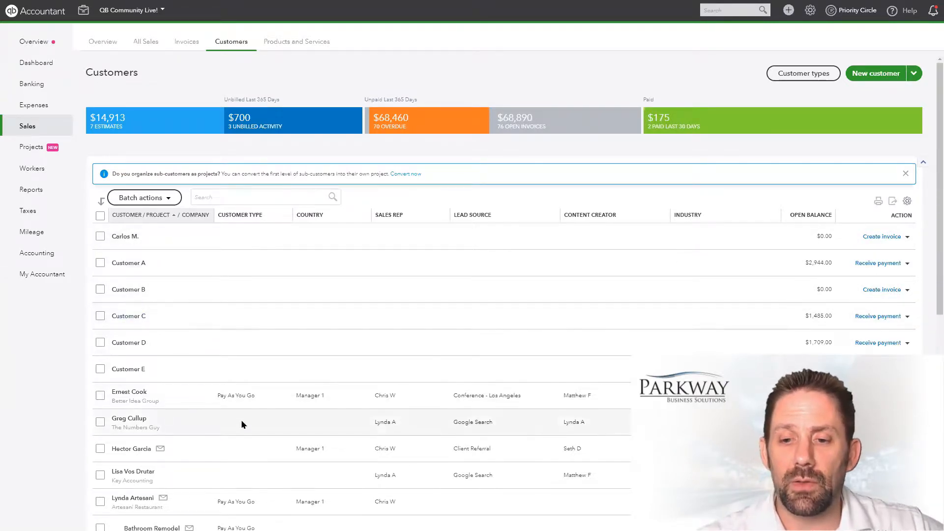
Look through the customer list, open Nerd Enterprises and view its customer details
scroll(489, 388, "down", 2)
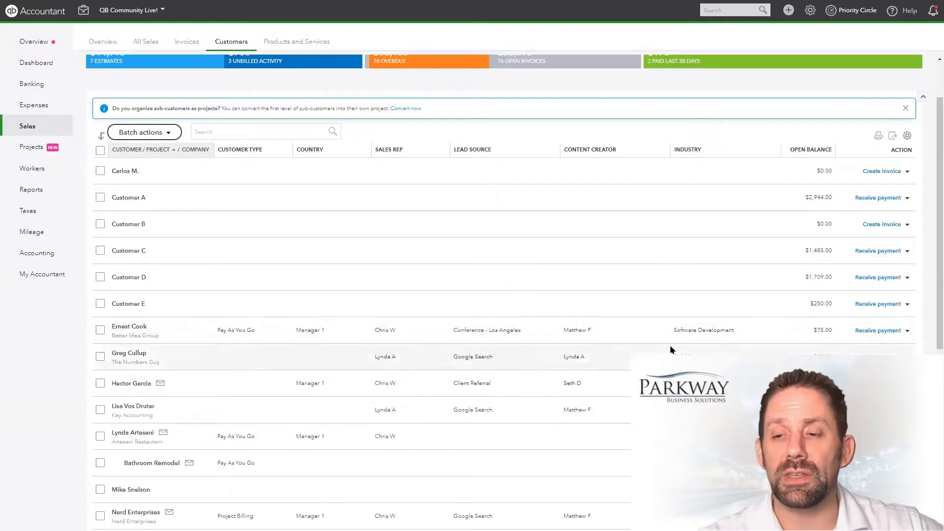
scroll(488, 382, "down", 4)
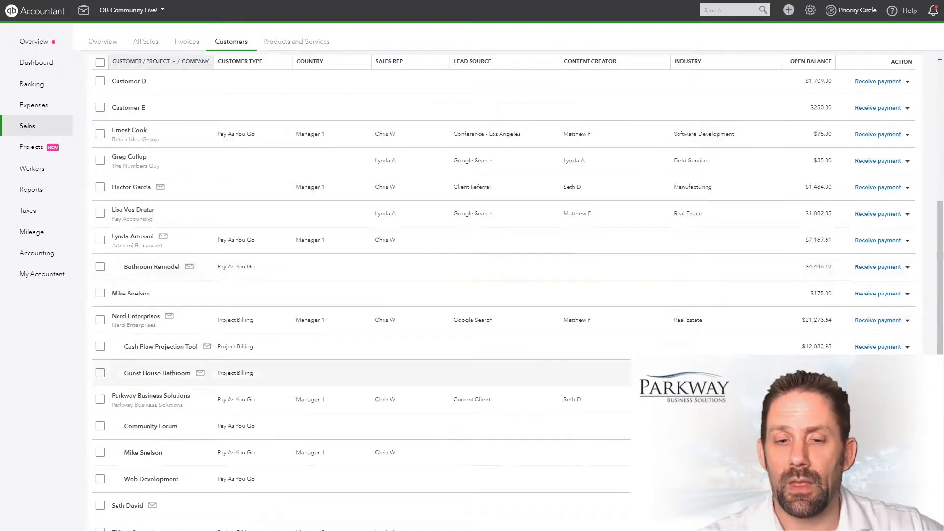
scroll(489, 379, "up", 4)
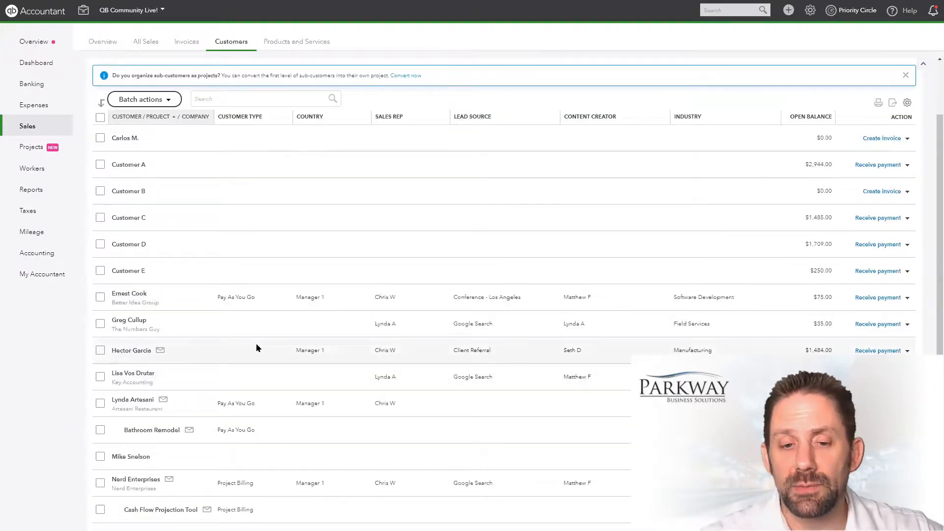
scroll(234, 358, "down", 1)
scroll(197, 363, "down", 1)
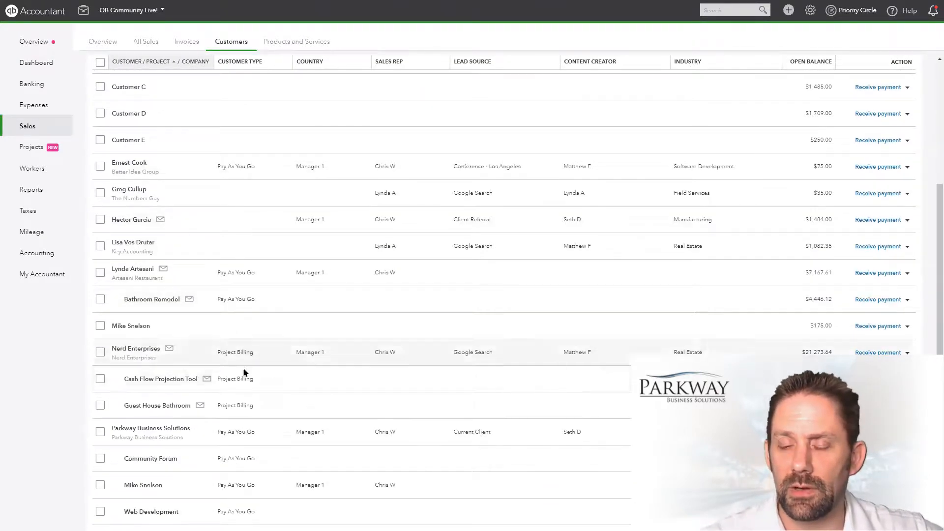
left_click(141, 349)
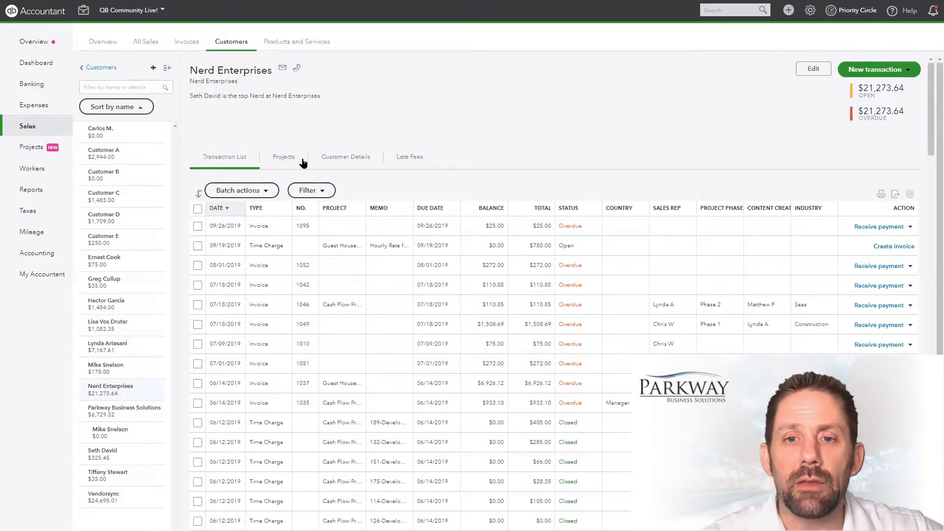
left_click(344, 157)
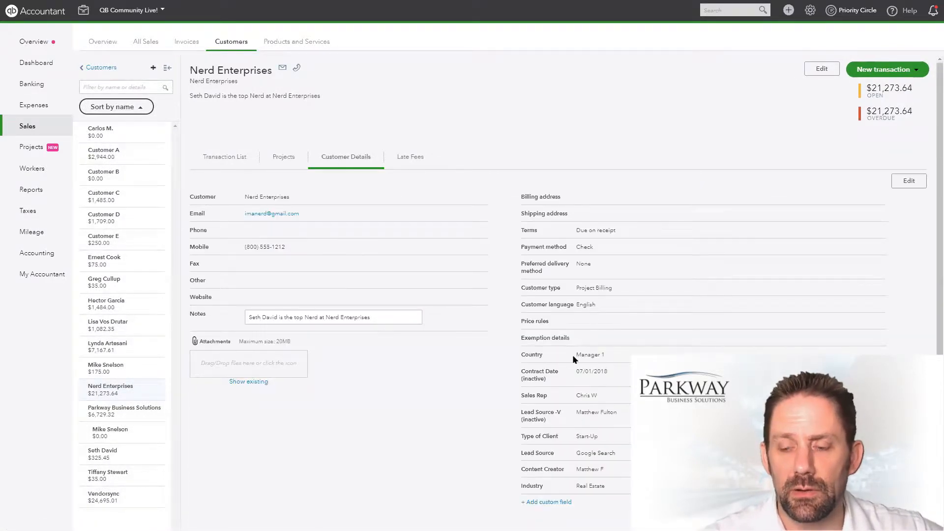
Open the Nerd Enterprises customer information for editing and review all of its custom fields
left_click(818, 71)
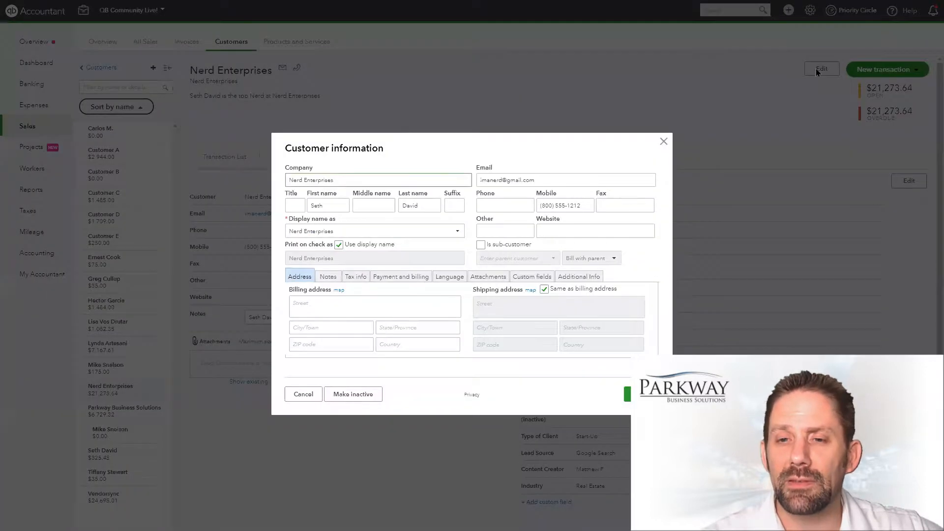
left_click(531, 278)
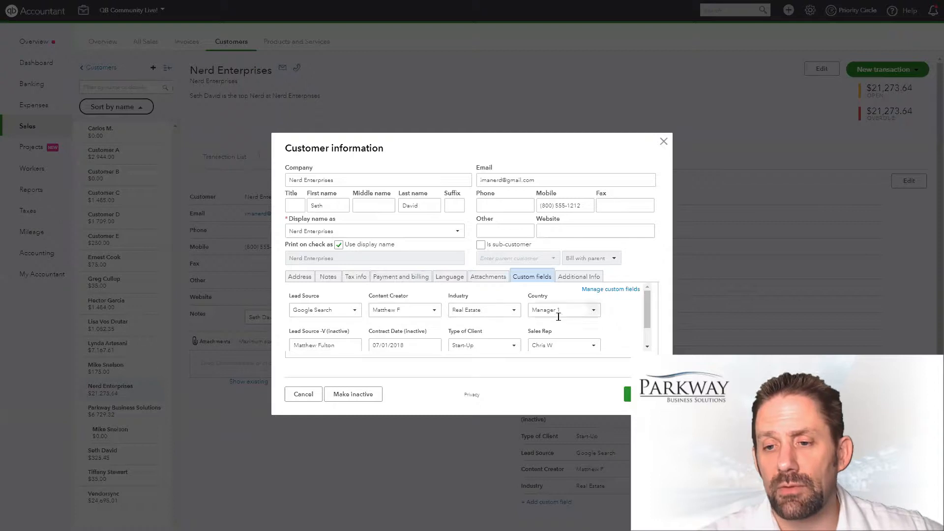
scroll(504, 339, "down", 2)
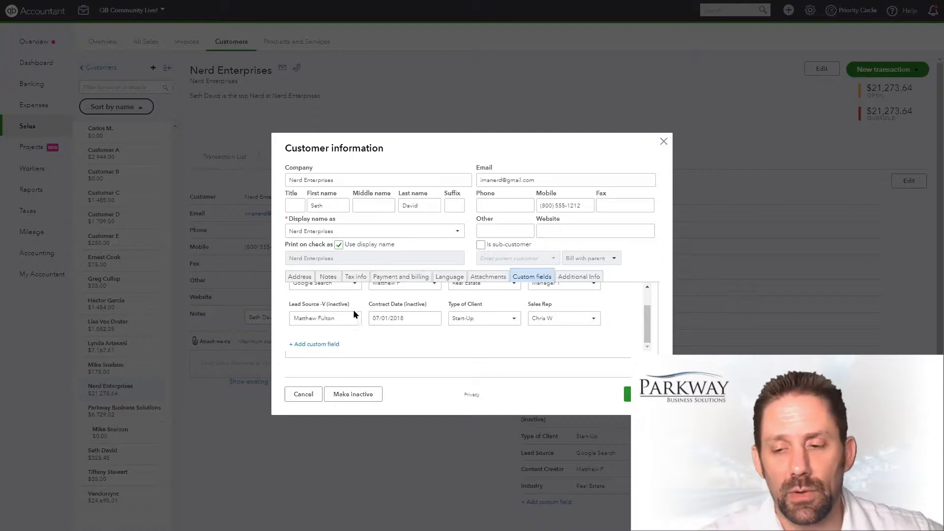
scroll(355, 310, "up", 1)
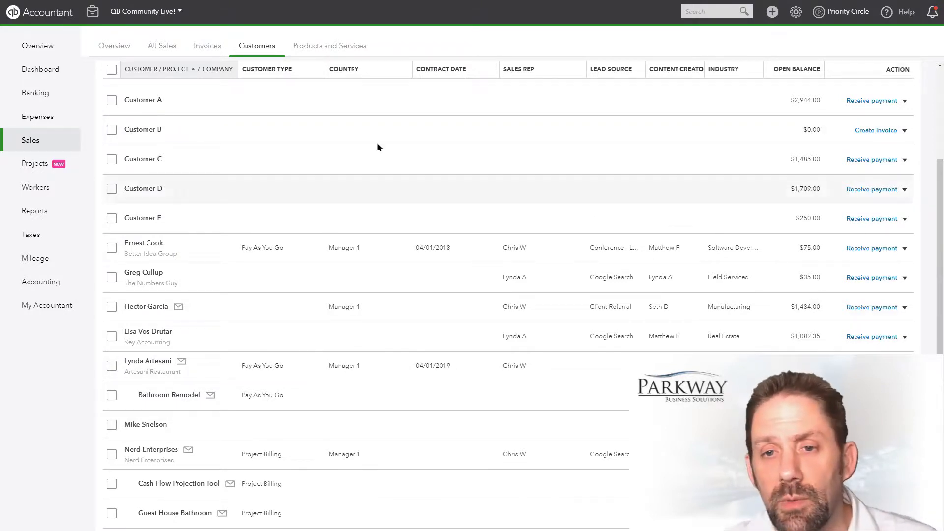
Open the Artesani Restaurant customer from the customer list and view the first 10/20/2019 invoice in its transaction list
scroll(433, 251, "down", 3)
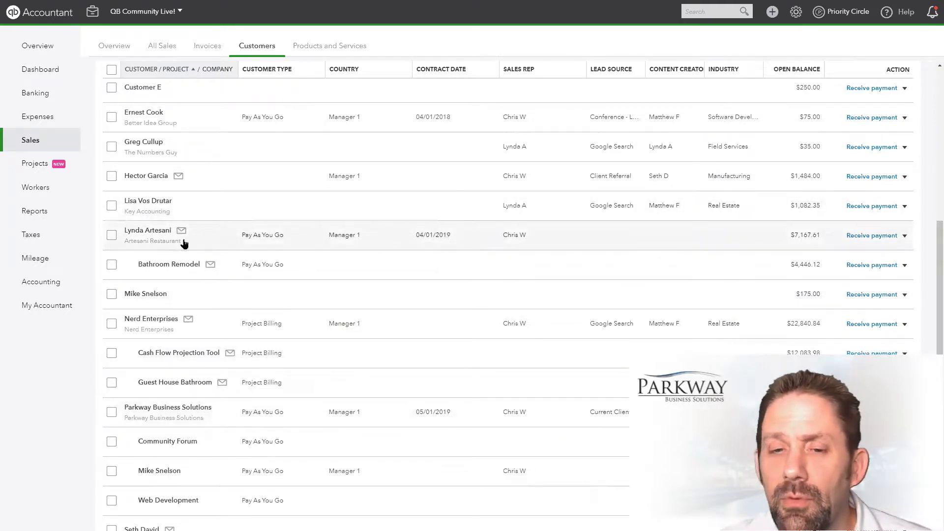
left_click(153, 231)
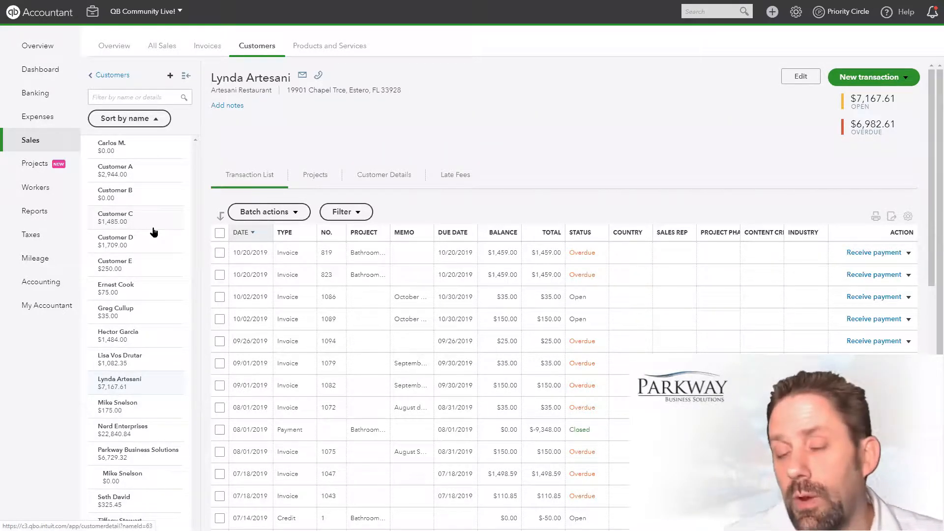
left_click(289, 254)
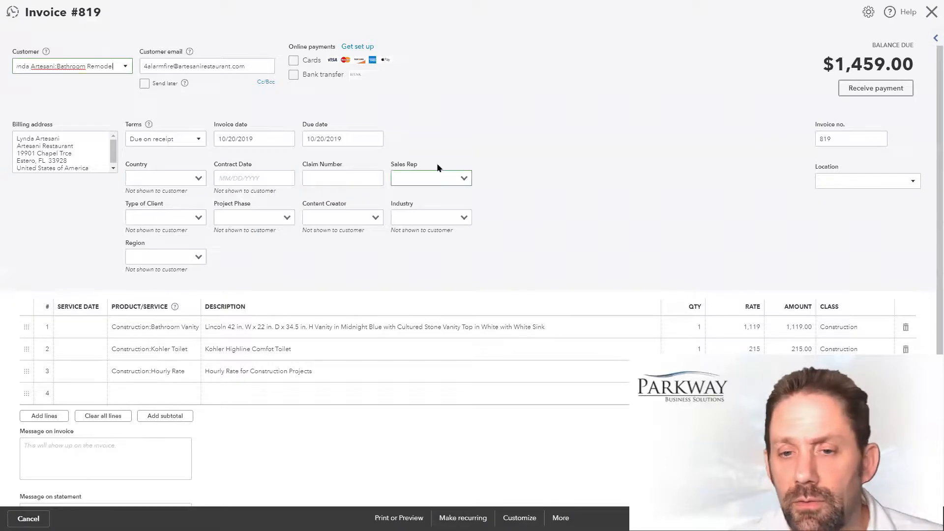
Set the open invoice's Contract Date to 10/23/2019
left_click(264, 177)
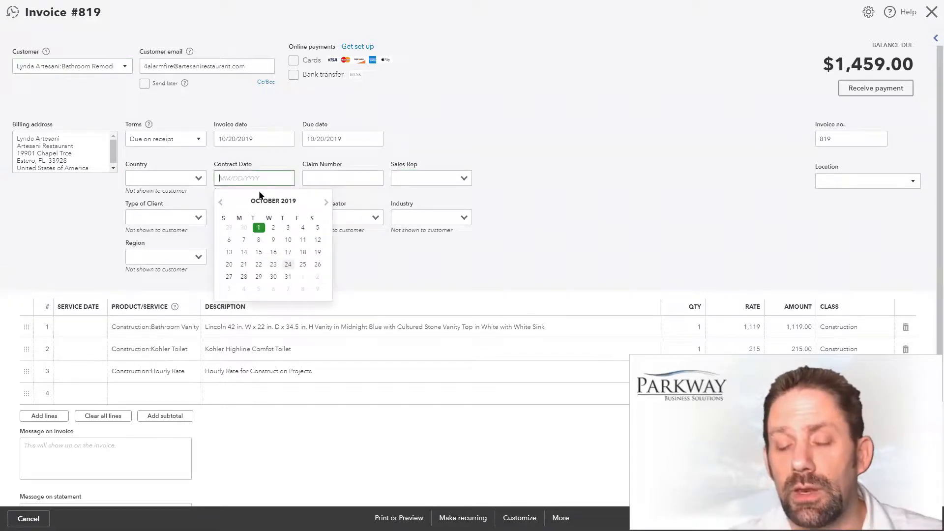
left_click(274, 265)
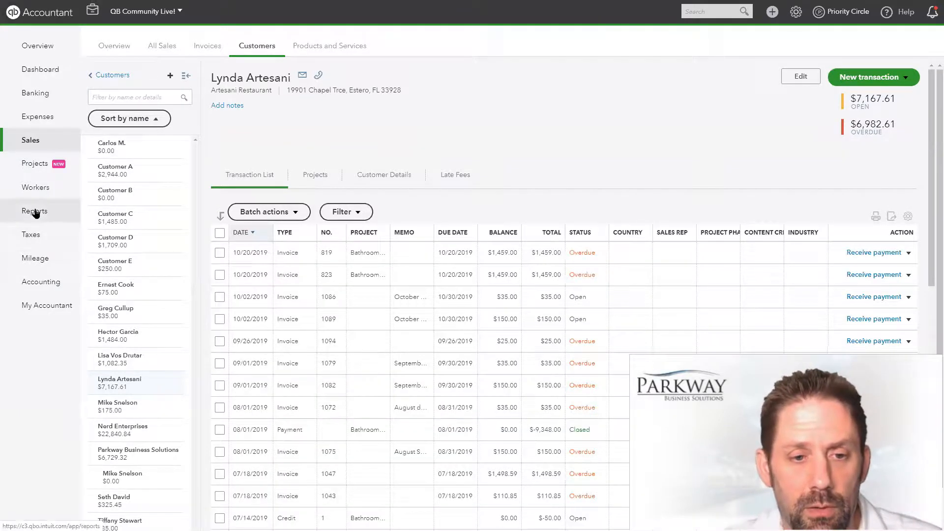
Open the Sales by Product/Service Detail report from the Sales and customers group of the standard reports
left_click(34, 211)
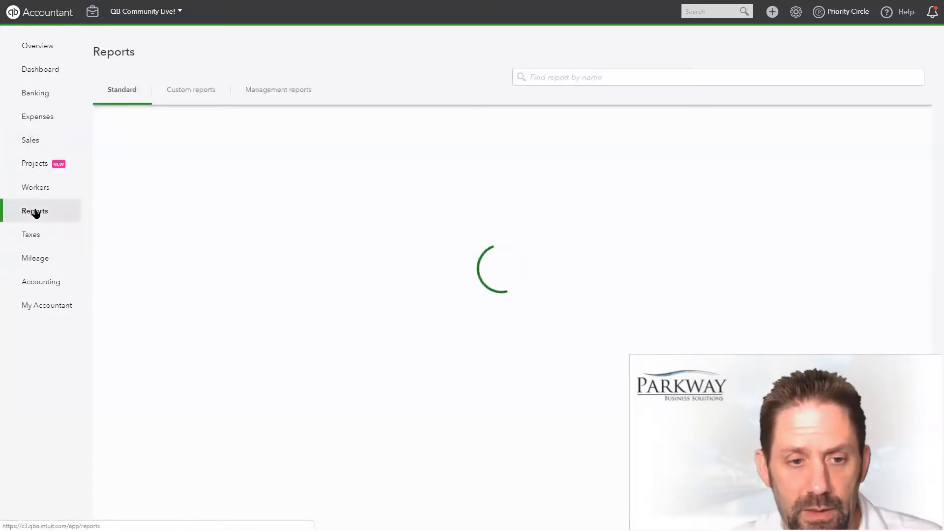
scroll(498, 415, "down", 1)
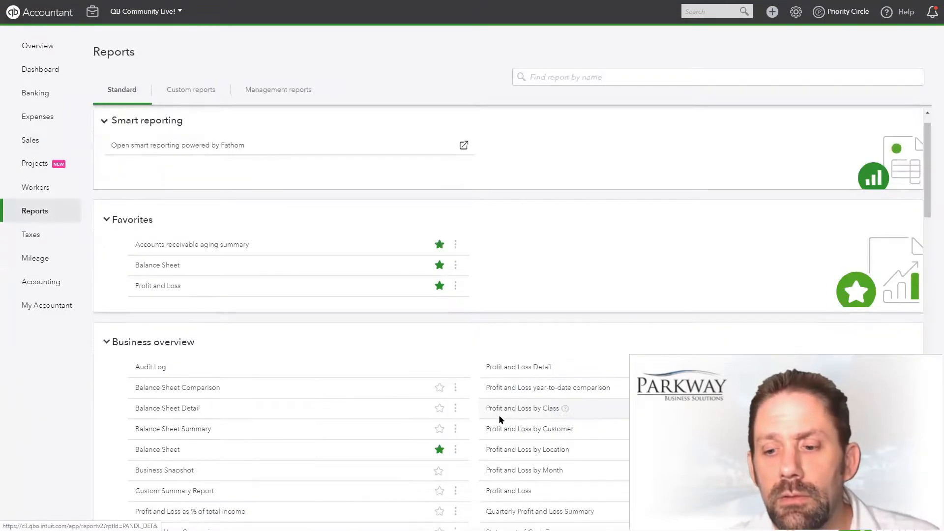
scroll(499, 414, "down", 3)
scroll(500, 414, "down", 5)
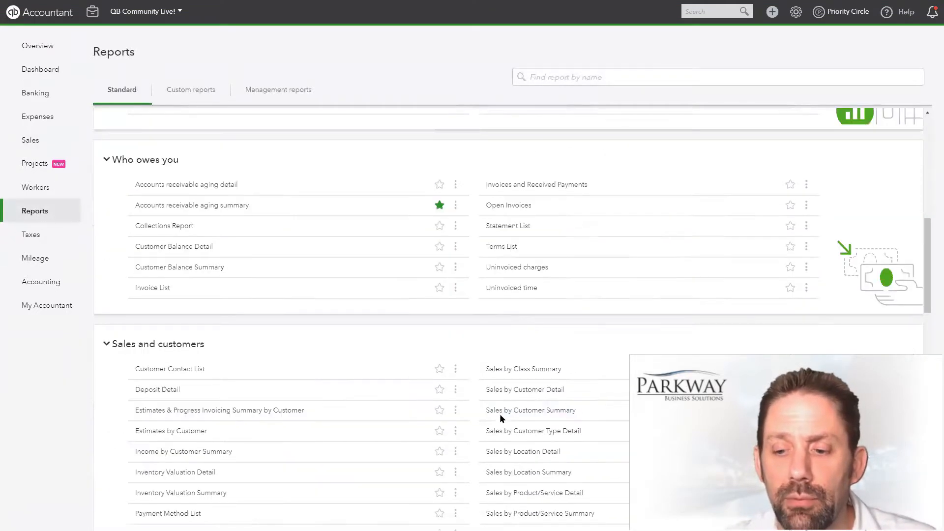
scroll(499, 414, "down", 3)
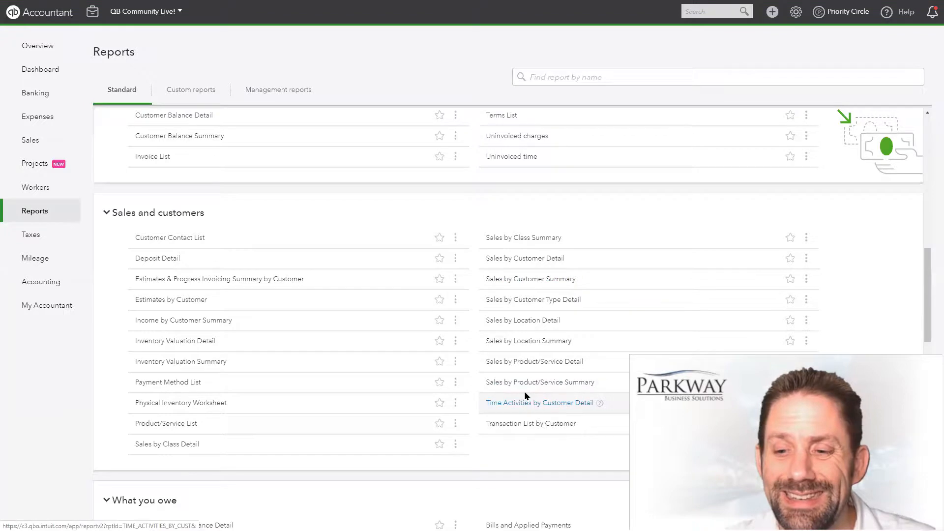
left_click(521, 362)
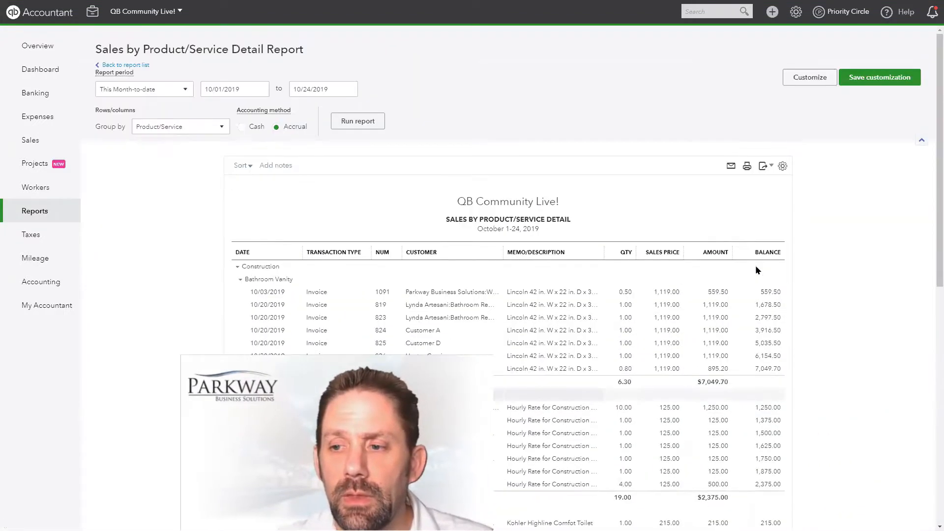
Add the Contract Date, Sales Rep and Claim Number columns to the report and run it
left_click(802, 79)
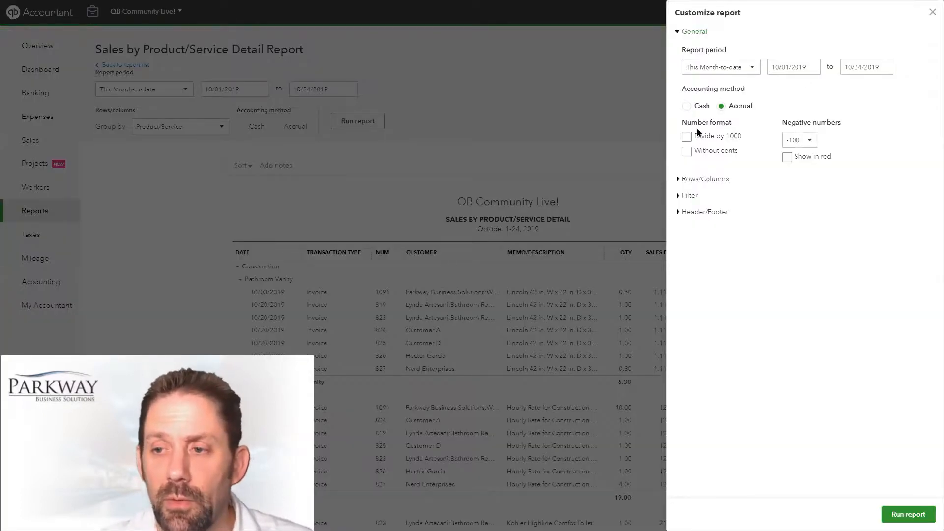
left_click(677, 180)
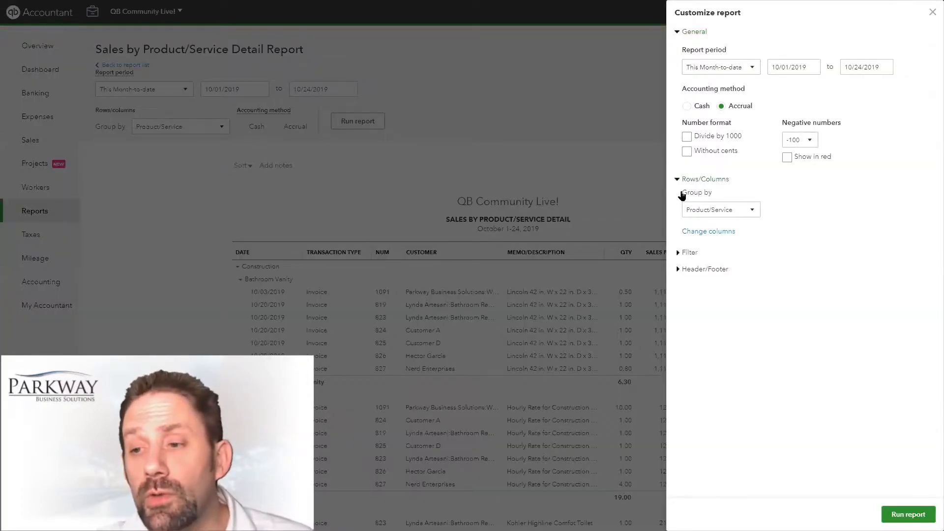
left_click(700, 231)
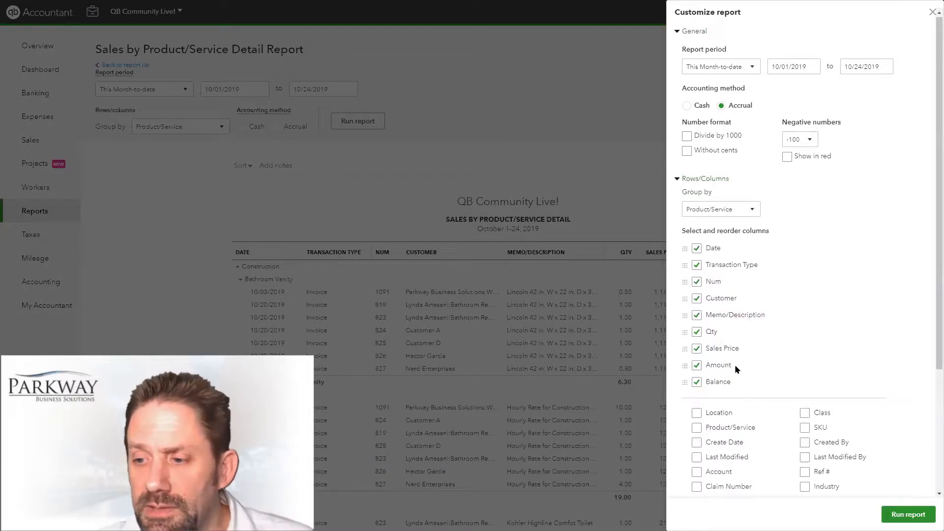
scroll(735, 364, "down", 3)
scroll(737, 365, "down", 1)
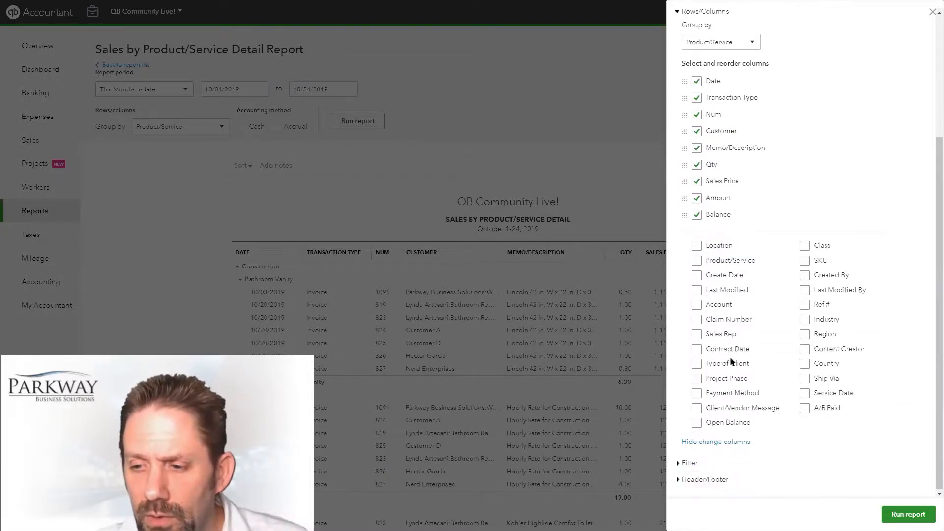
left_click(696, 348)
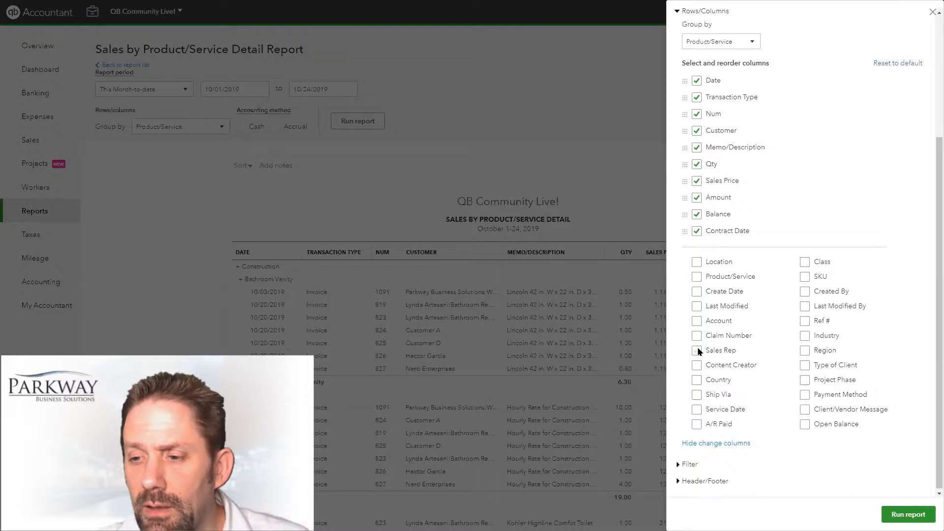
left_click(699, 348)
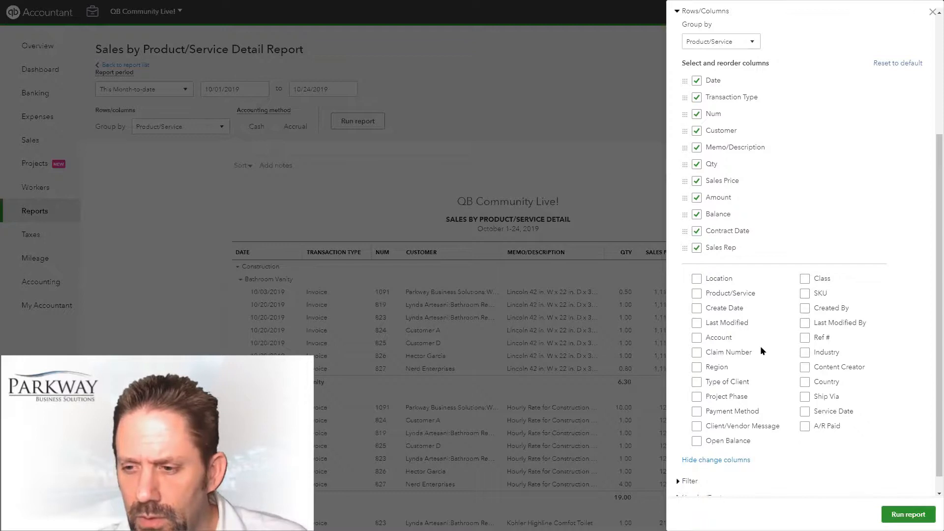
left_click(692, 352)
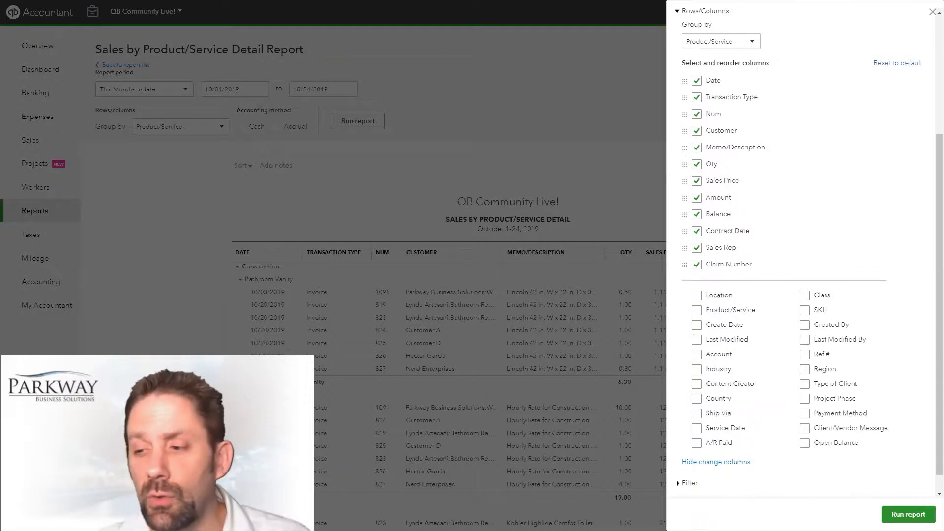
scroll(743, 326, "down", 1)
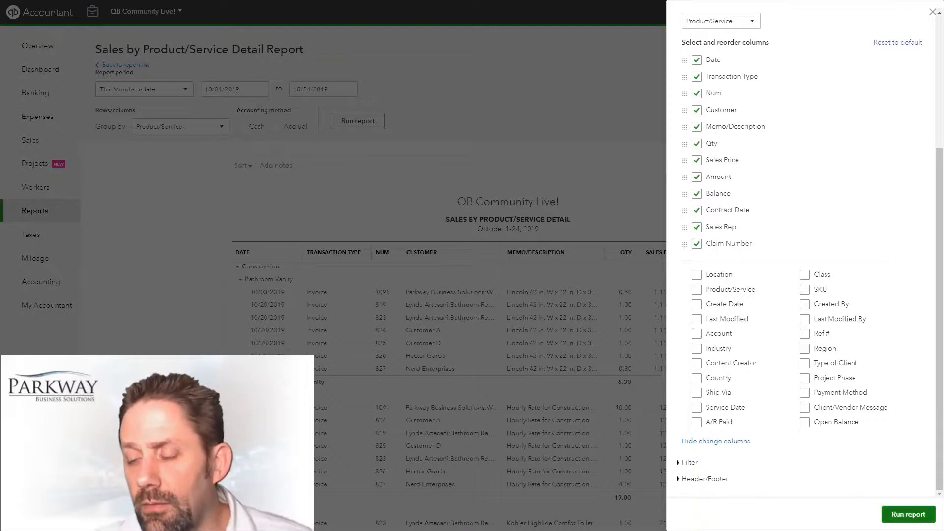
left_click(908, 514)
Set the report period to This Year, rerun the report and look through its custom field columns
scroll(714, 164, "down", 3)
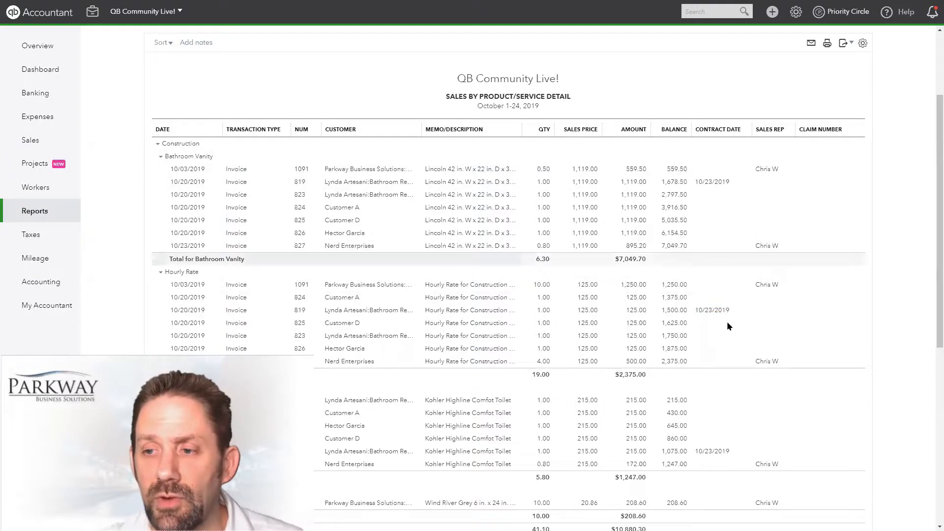
scroll(811, 313, "down", 1)
scroll(810, 314, "down", 7)
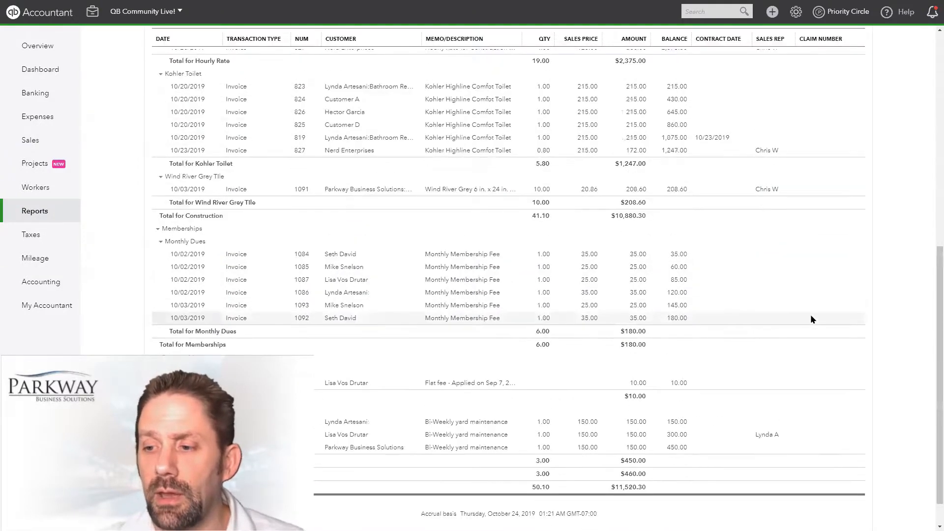
scroll(808, 320, "up", 5)
scroll(590, 246, "up", 5)
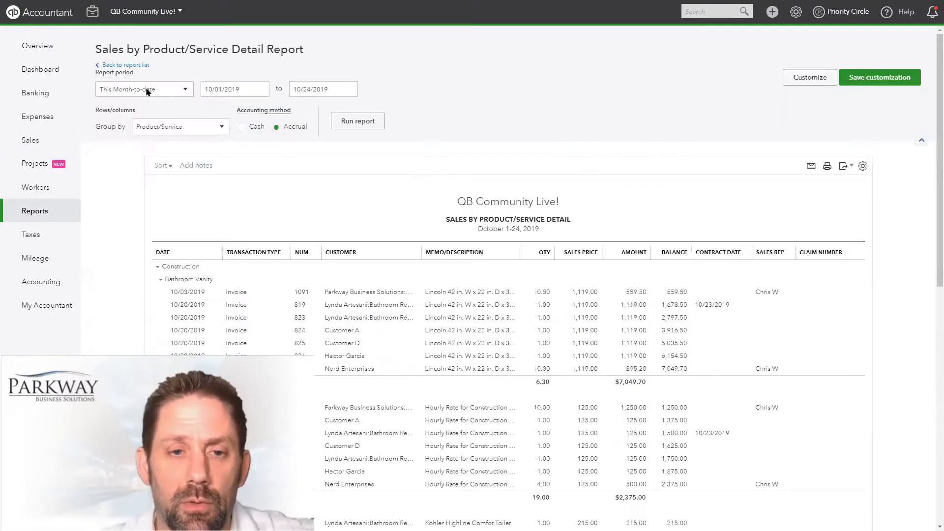
left_click(183, 91)
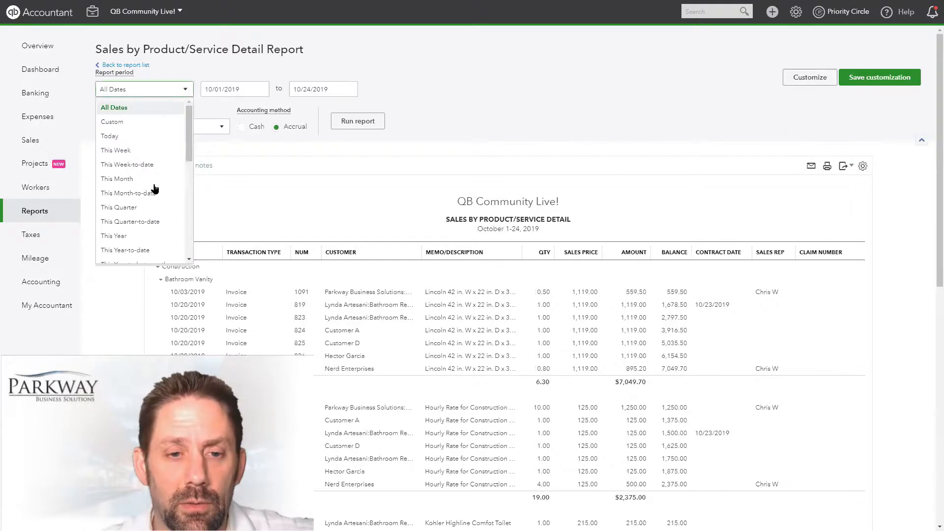
left_click(138, 236)
left_click(358, 121)
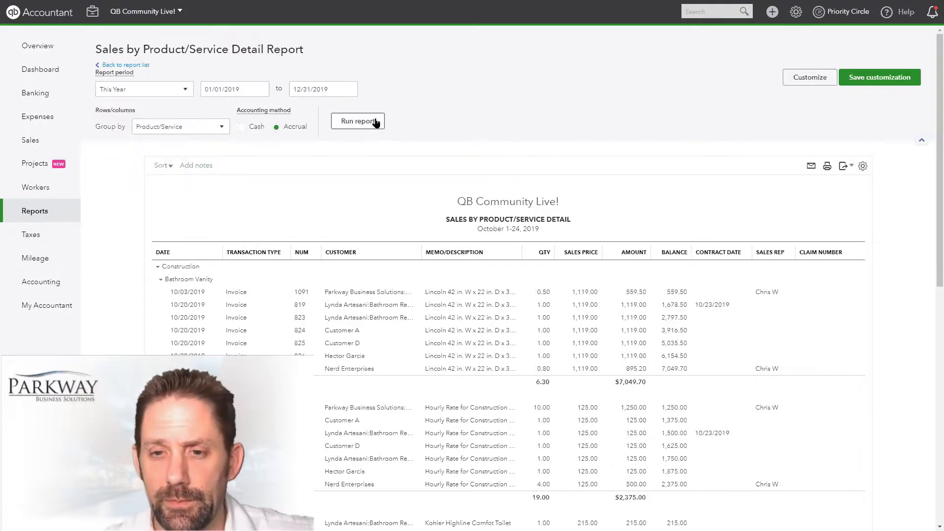
scroll(743, 228, "down", 2)
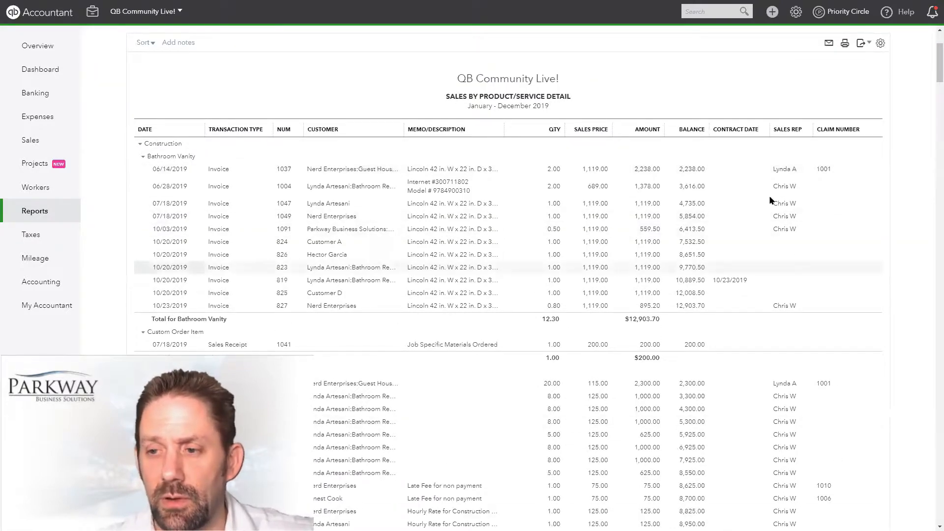
scroll(794, 273, "up", 2)
scroll(732, 328, "down", 10)
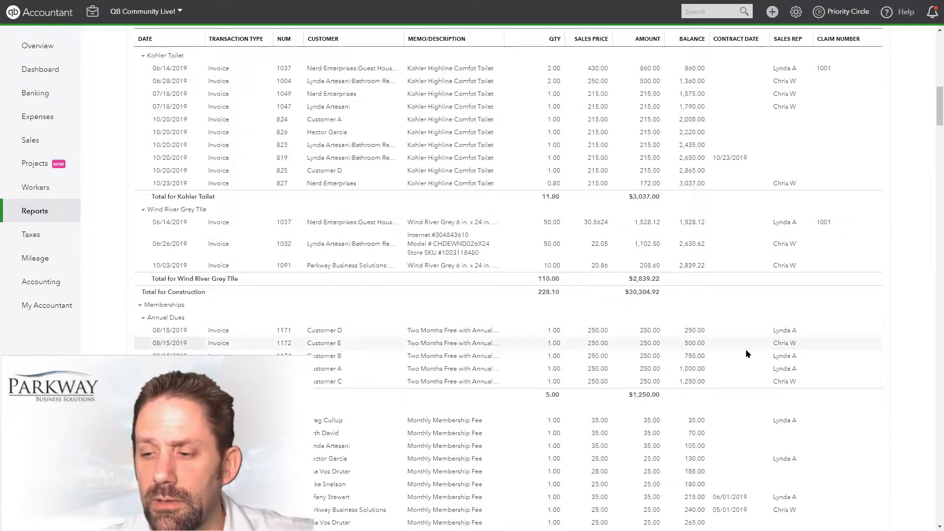
scroll(745, 345, "up", 10)
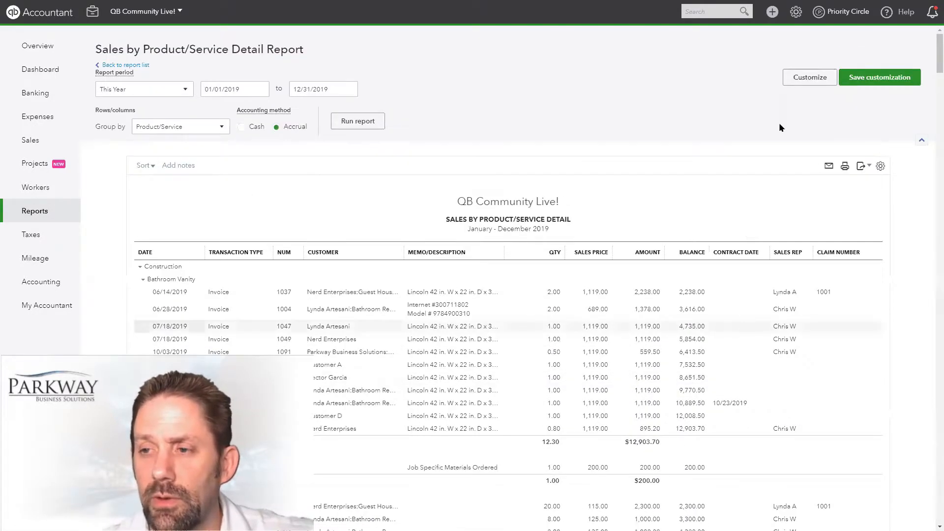
Examine the report's customization filters, including the choices offered for Customer and Contract Date
left_click(809, 77)
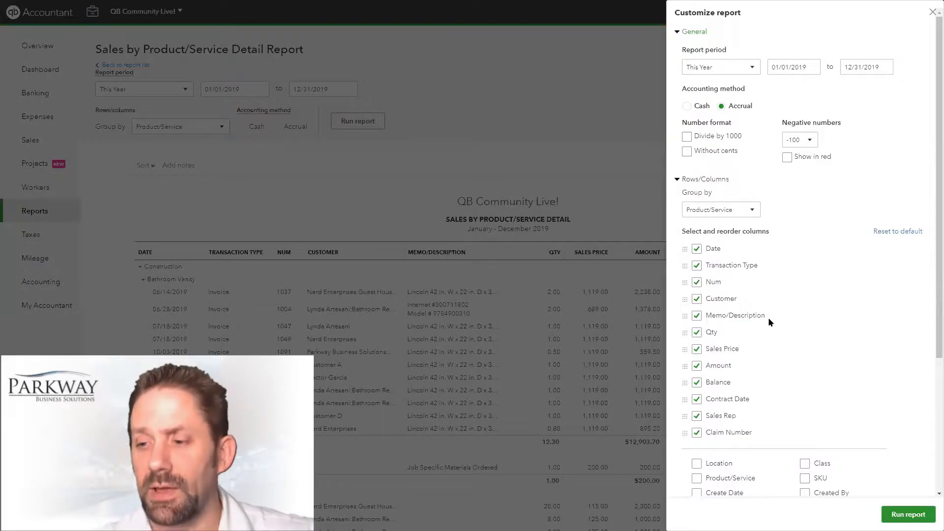
scroll(767, 330, "down", 4)
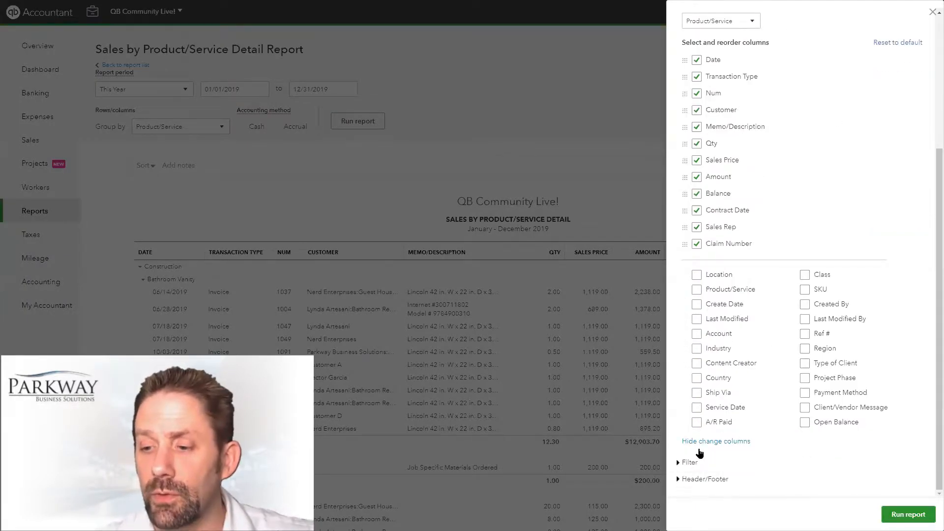
left_click(689, 462)
scroll(764, 411, "down", 3)
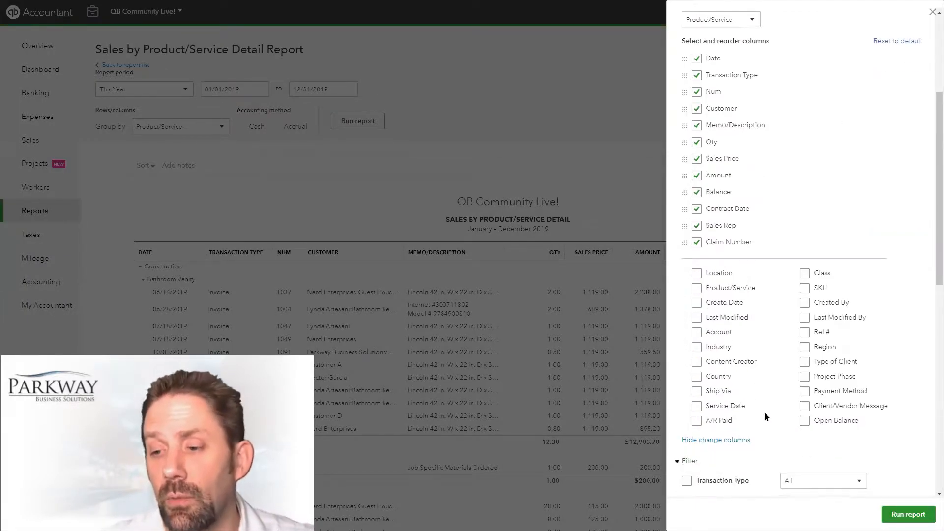
scroll(764, 410, "down", 3)
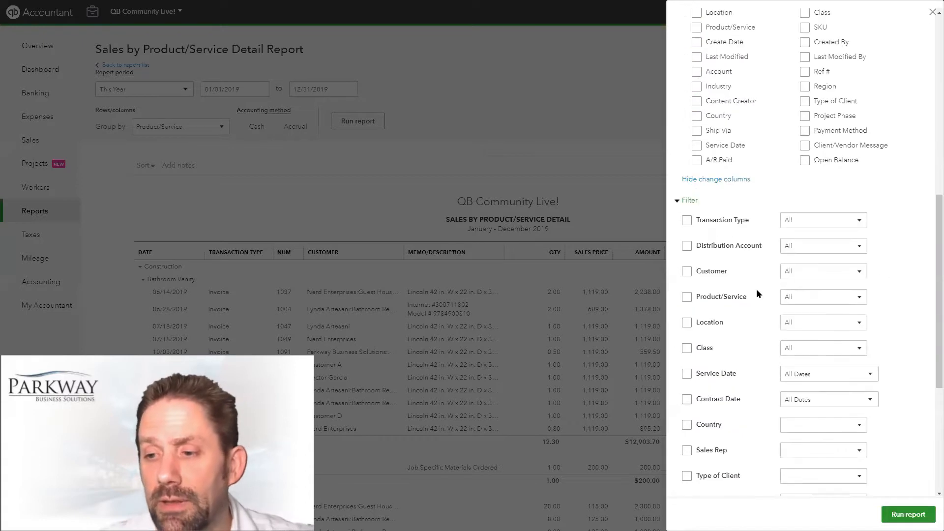
left_click(858, 270)
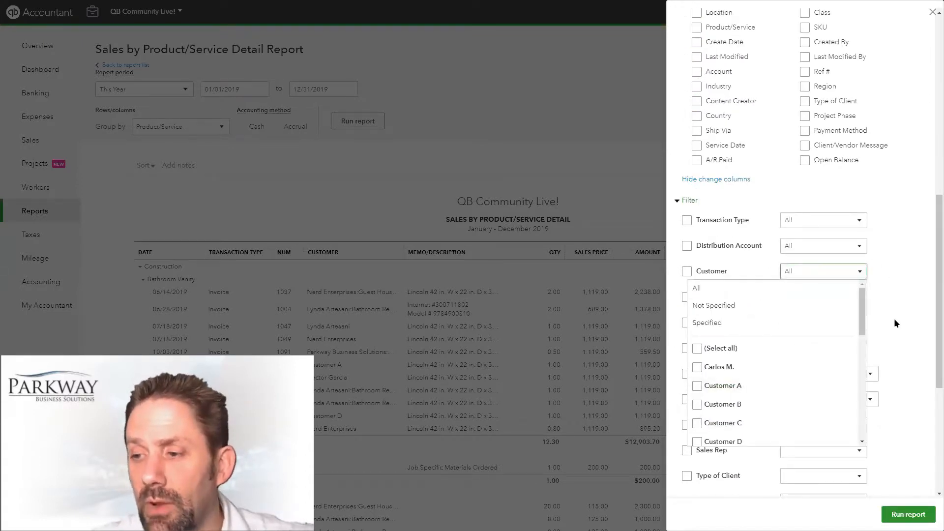
left_click(898, 381)
scroll(859, 346, "down", 4)
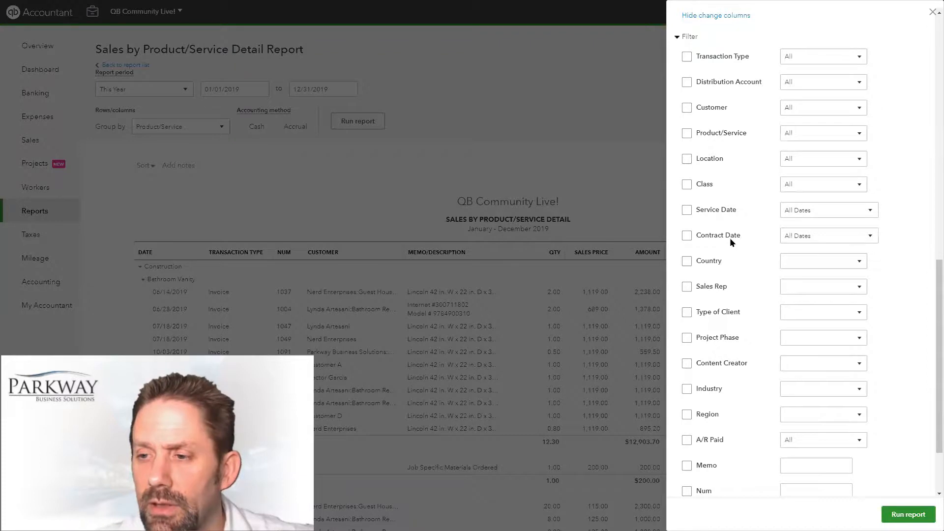
left_click(870, 236)
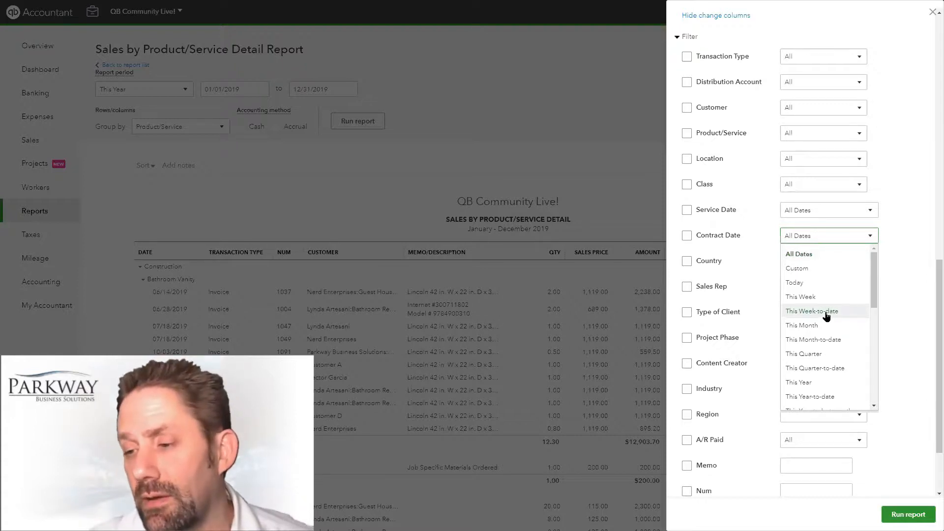
left_click(908, 285)
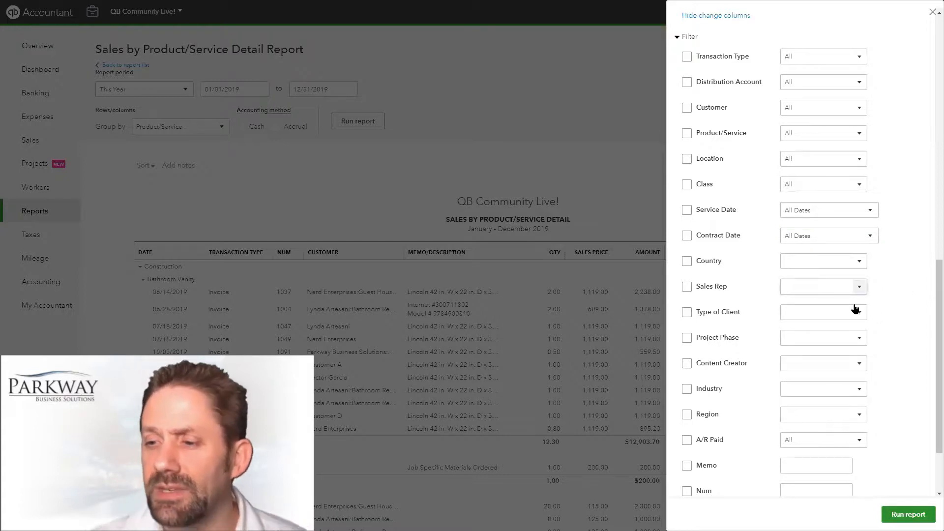
Enable the report's Claim Number filter, review its comparison options and close the customization without entering a value
scroll(787, 393, "down", 3)
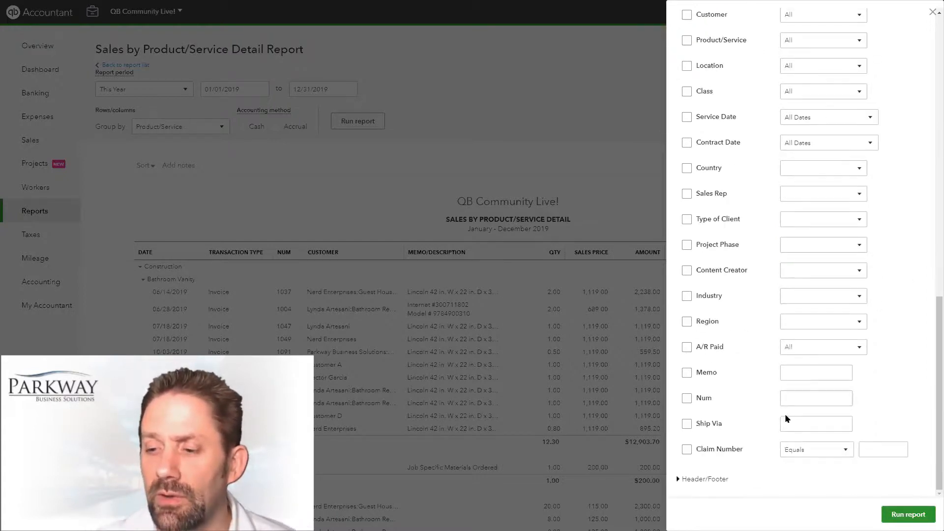
left_click(687, 449)
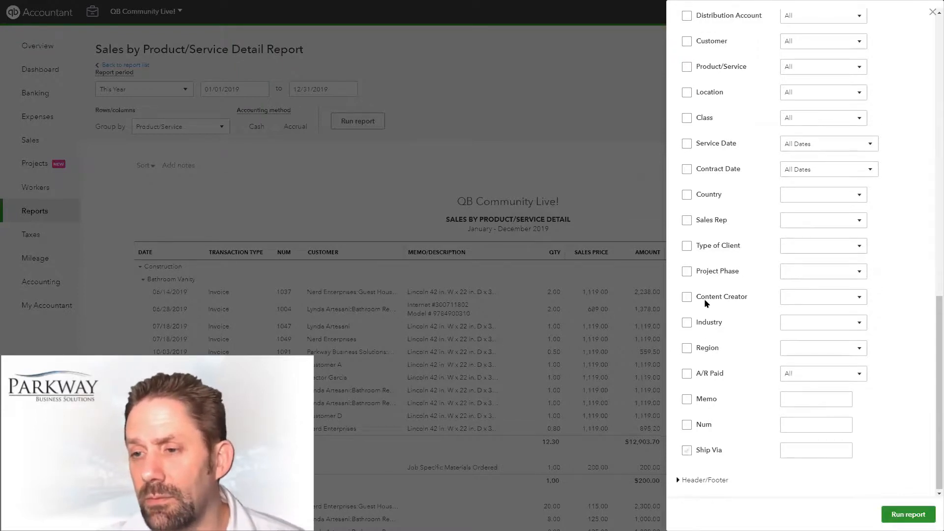
scroll(706, 285, "up", 5)
scroll(708, 192, "up", 1)
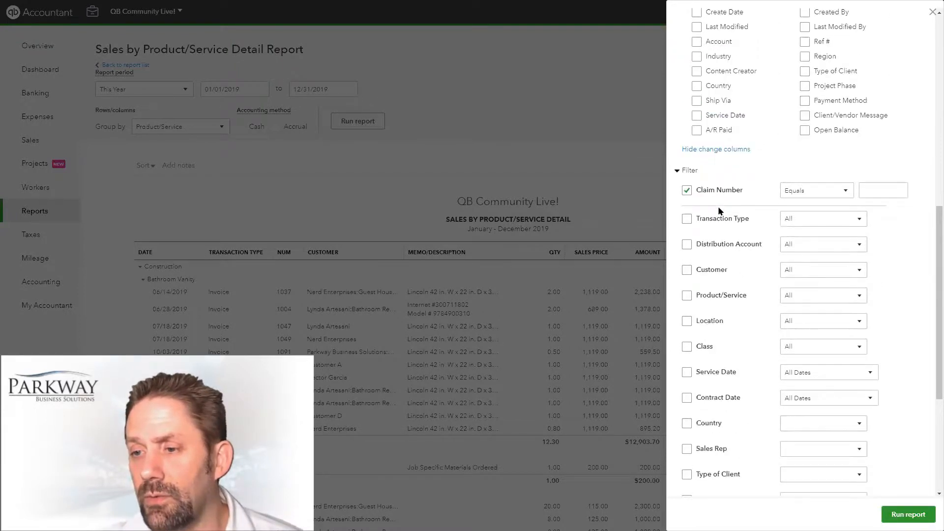
left_click(845, 191)
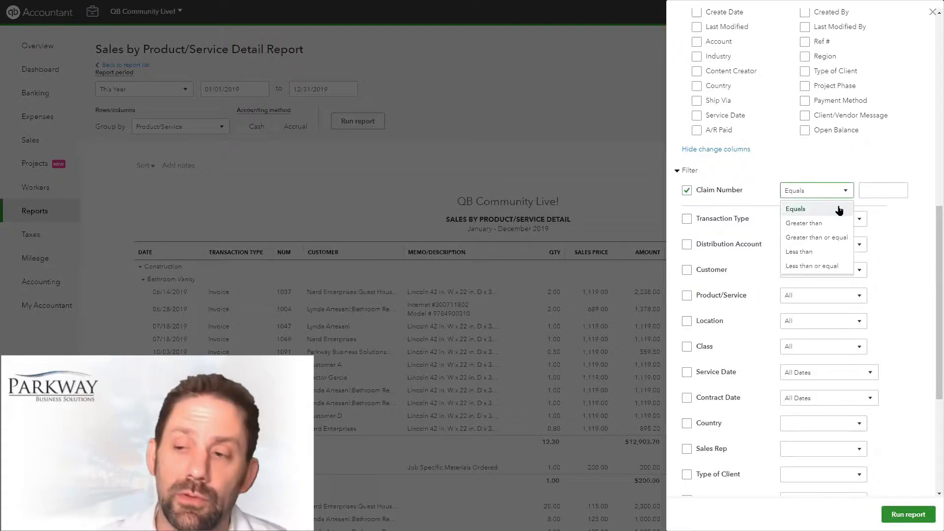
left_click(874, 188)
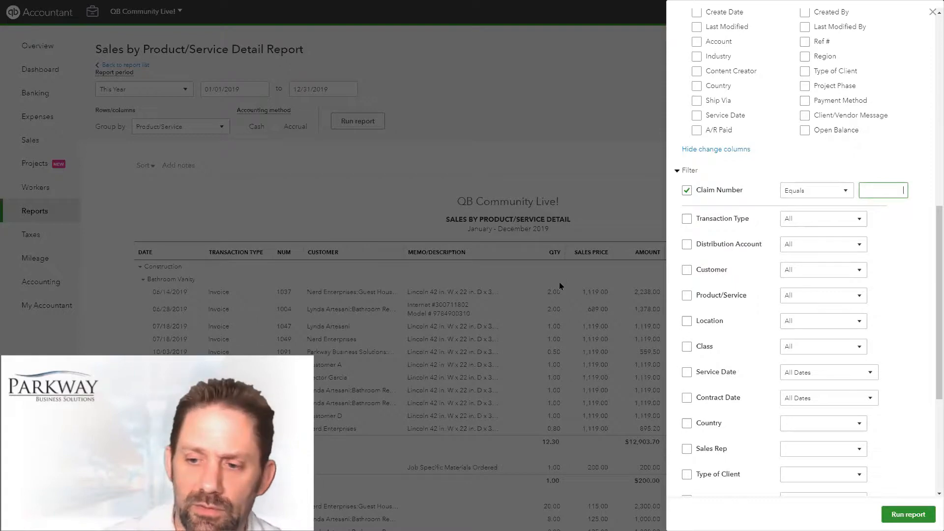
left_click(931, 13)
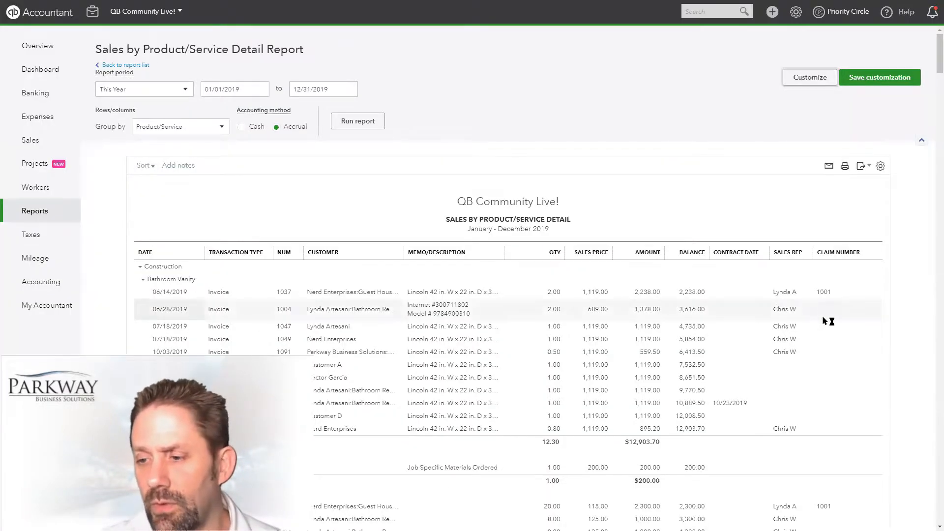
Filter the report to Claim Number greater than 1002 and rerun it
scroll(826, 321, "down", 9)
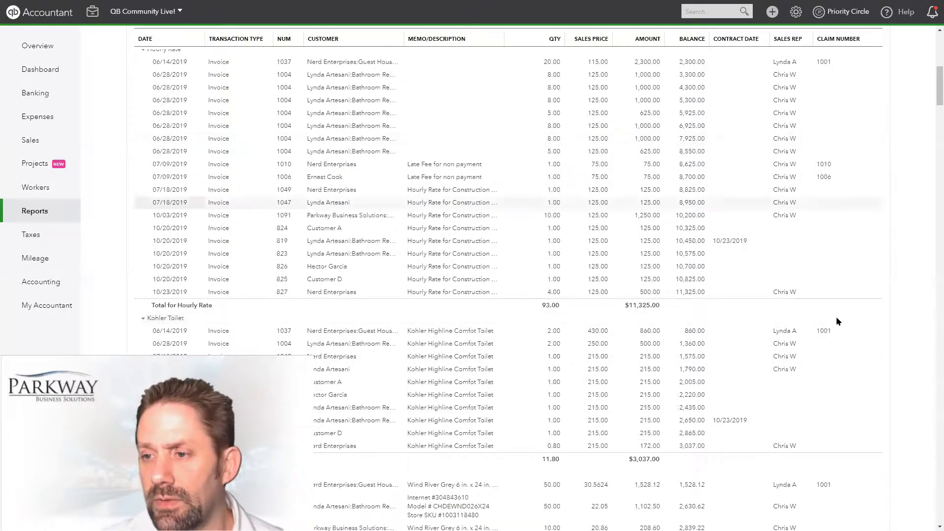
scroll(813, 152, "up", 10)
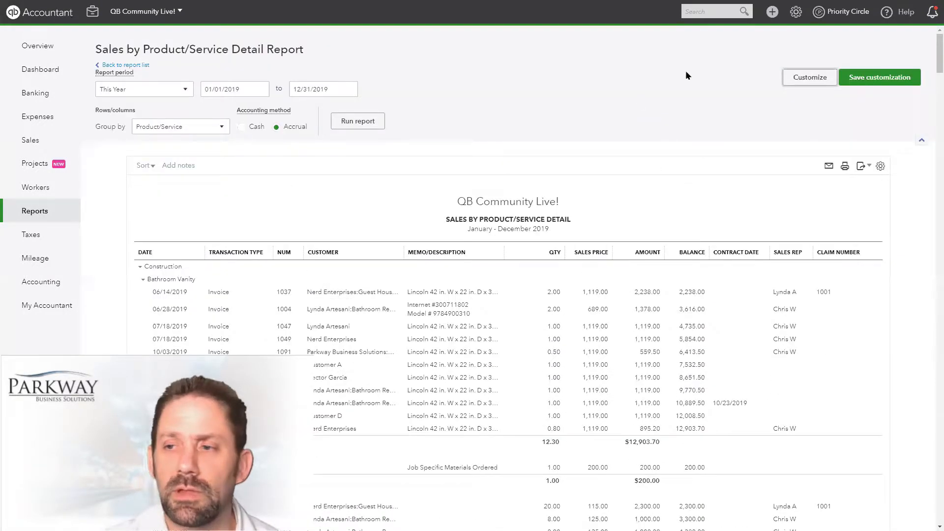
left_click(795, 79)
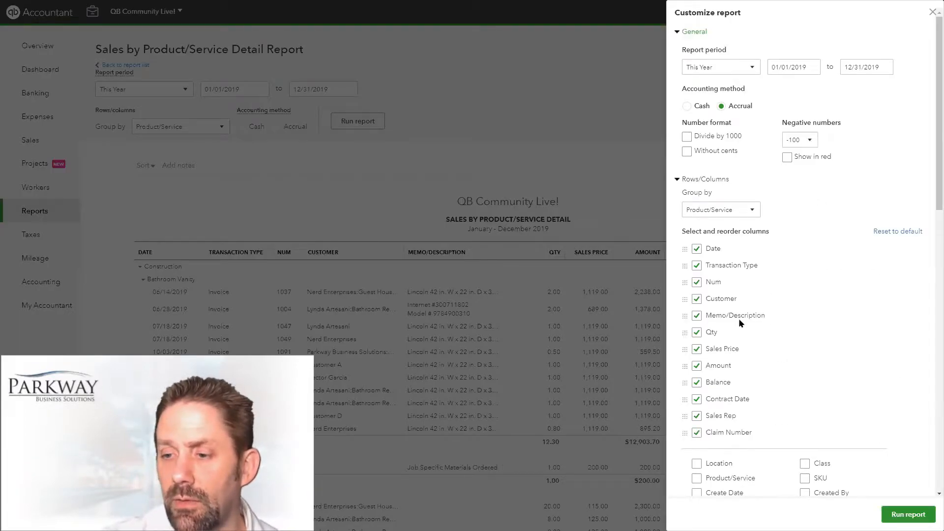
scroll(738, 325, "down", 8)
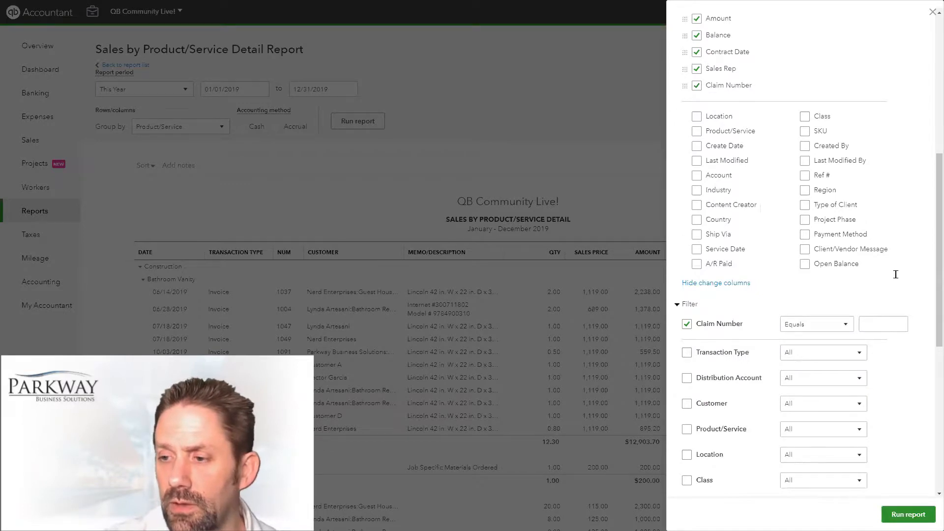
left_click(845, 279)
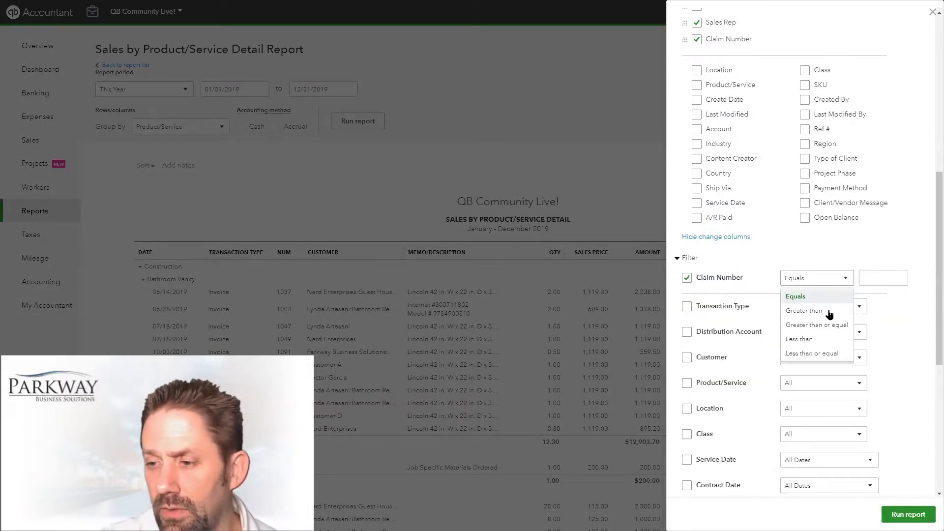
left_click(870, 277)
type("1002")
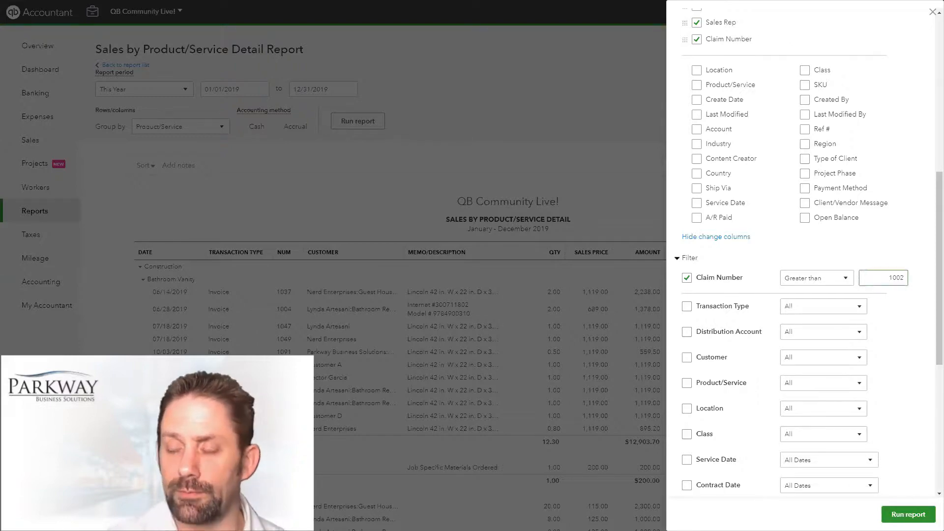
left_click(908, 515)
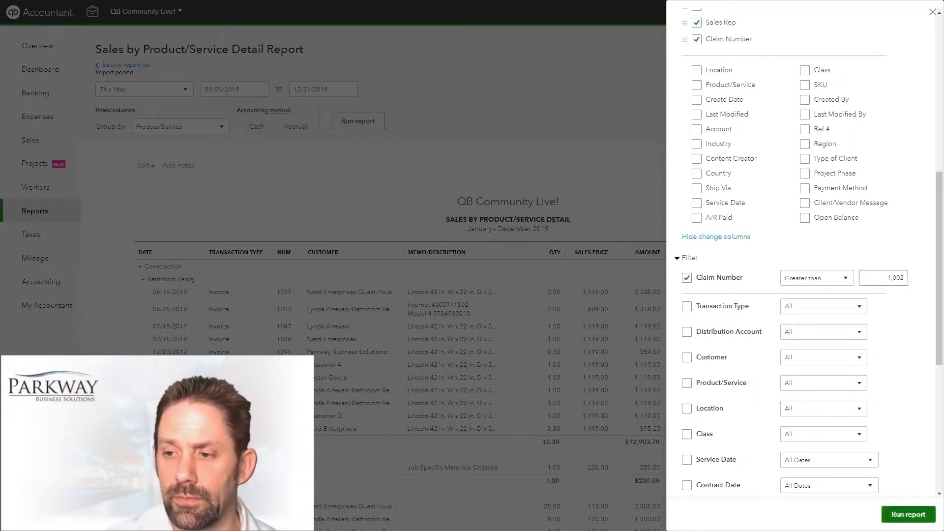
scroll(831, 308, "down", 1)
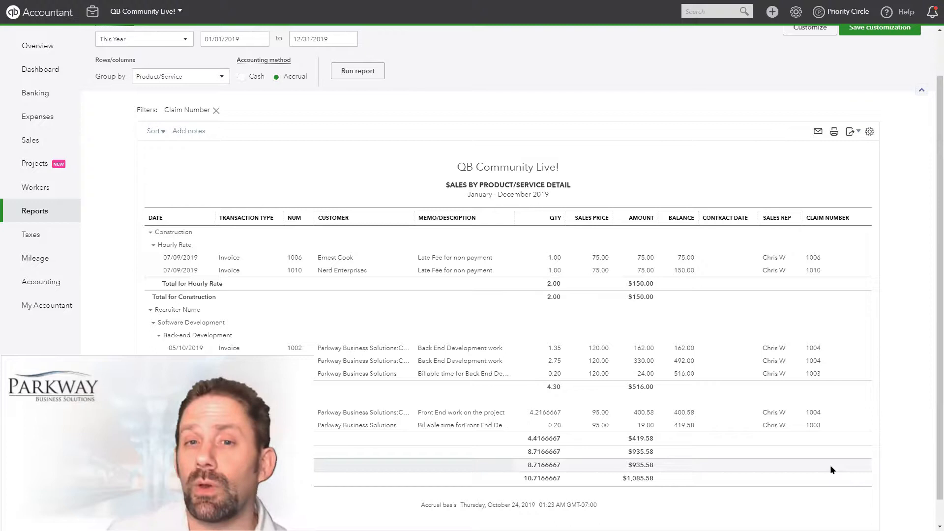
Open invoice 1006 from the filtered report and try to set its Claim Number to 123456.78.9
left_click(343, 258)
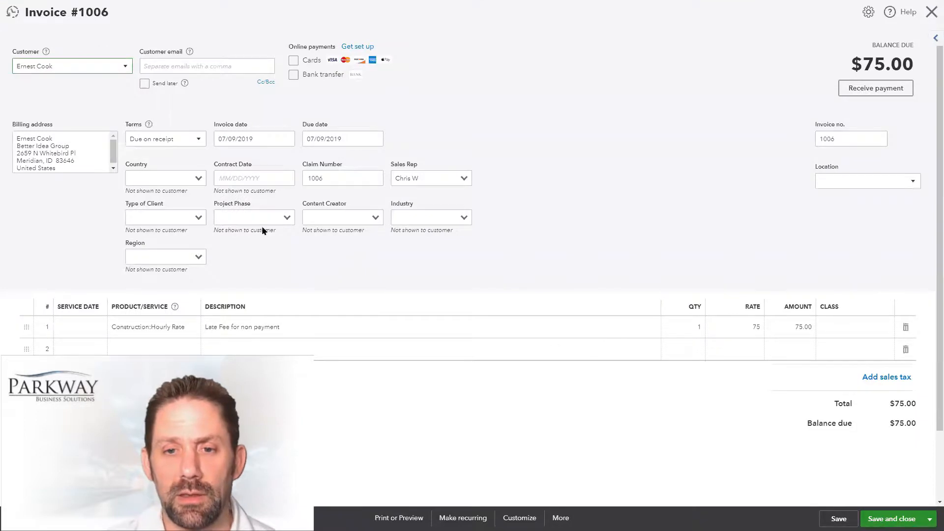
left_click(348, 177)
key("BackSpace")
key("BackSpace")
key("BackSpace")
key("BackSpace")
type("123456.78.9")
key("Tab")
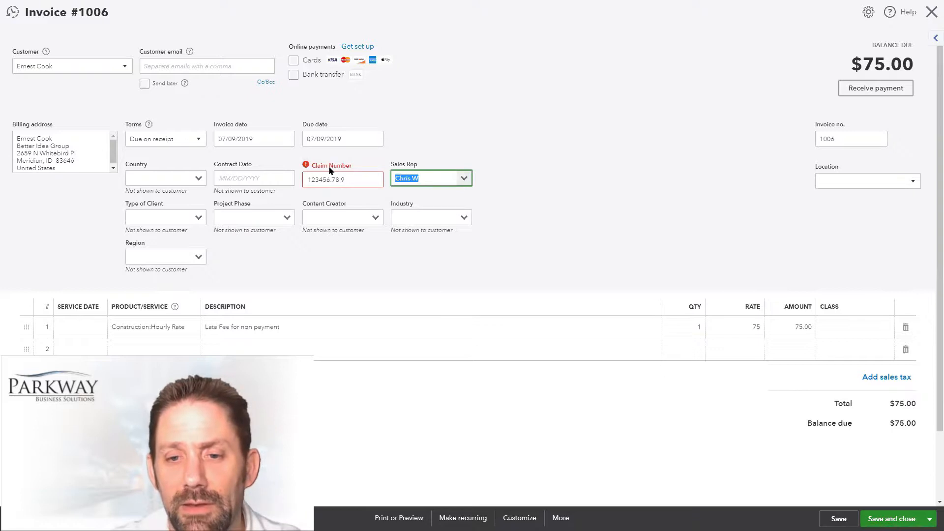
Correct the invoice's Claim Number to 123456.789 by removing the second decimal point
left_click(355, 184)
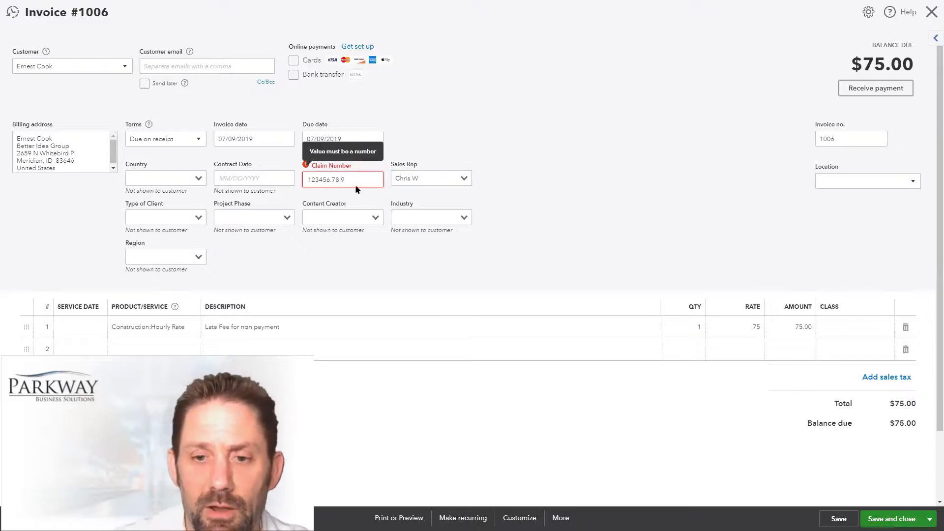
key("BackSpace")
left_click(526, 173)
Try a dollar sign in front of the invoice's Claim Number, then remove it
left_click(307, 178)
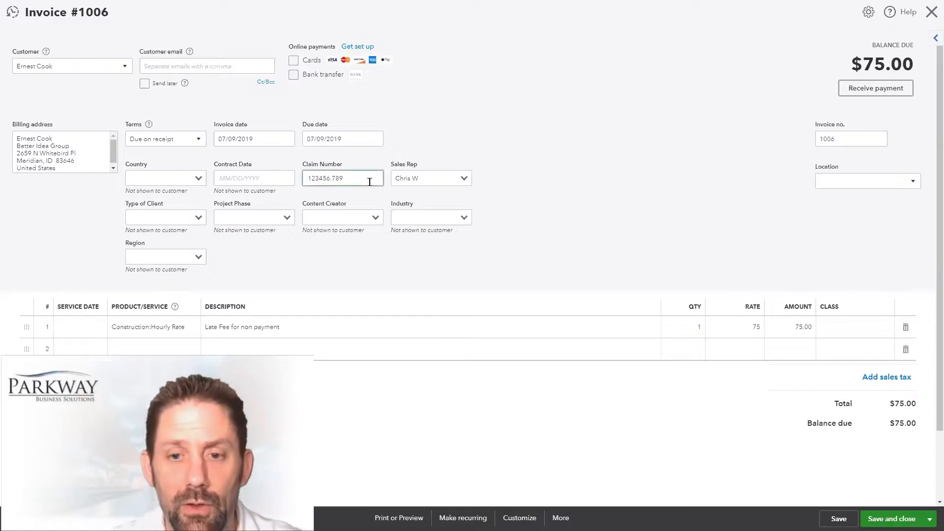
type("$")
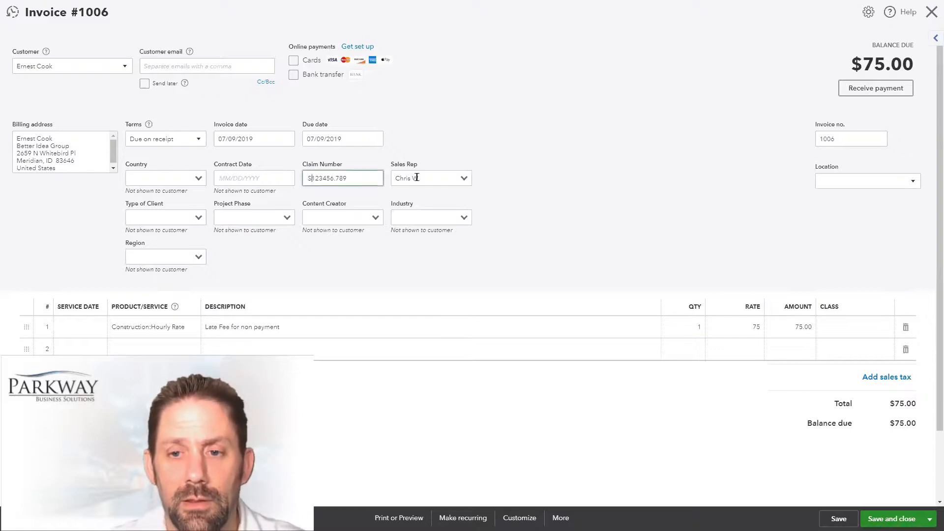
key("Tab")
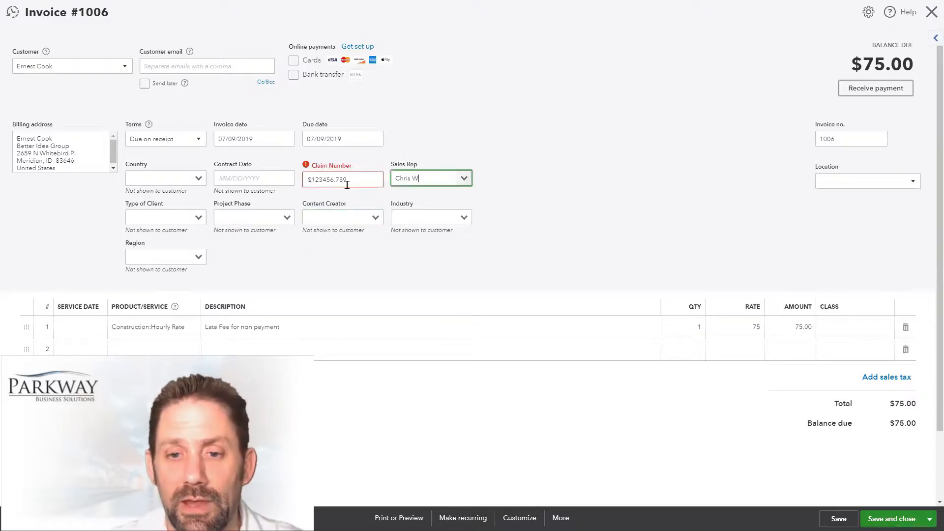
key("shift+Tab")
key("BackSpace")
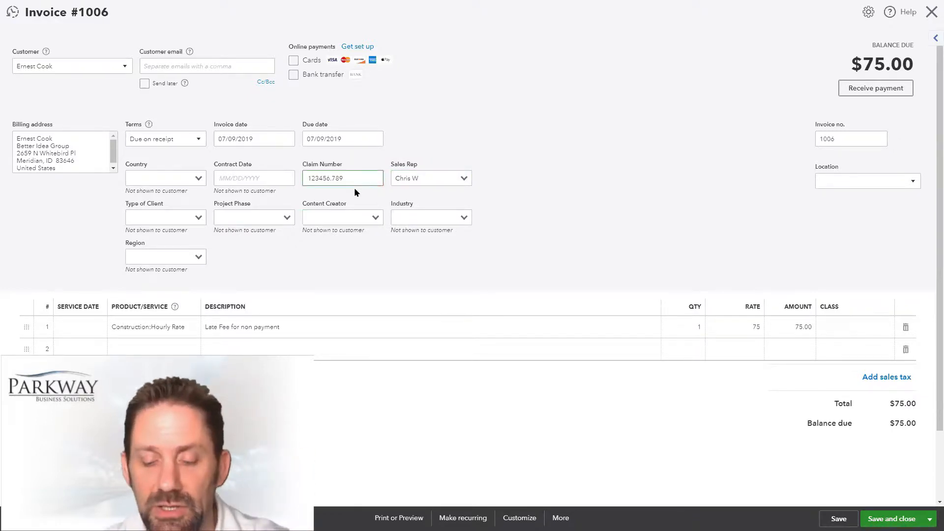
Make the invoice's Claim Number negative, -123456.789, and save and close the invoice to return to the filtered report
type("-")
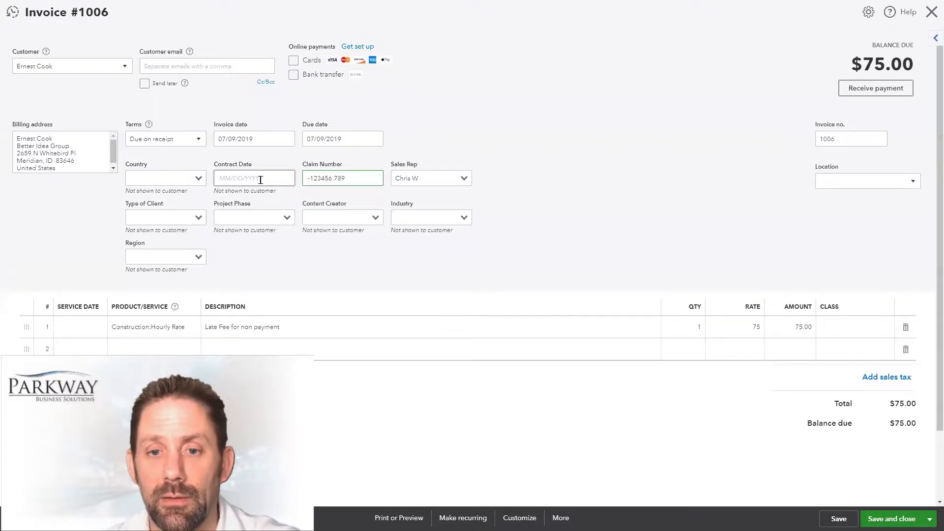
left_click(261, 180)
left_click(351, 196)
left_click(347, 178)
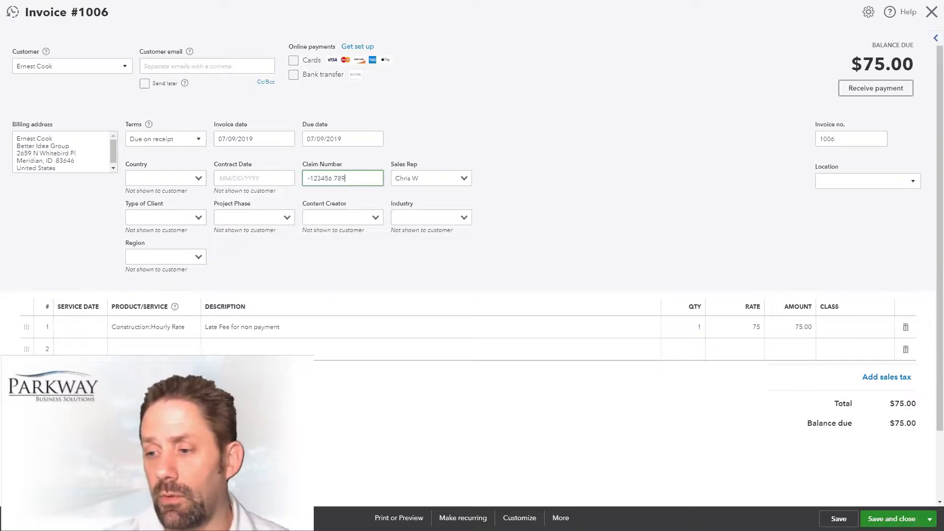
left_click(892, 519)
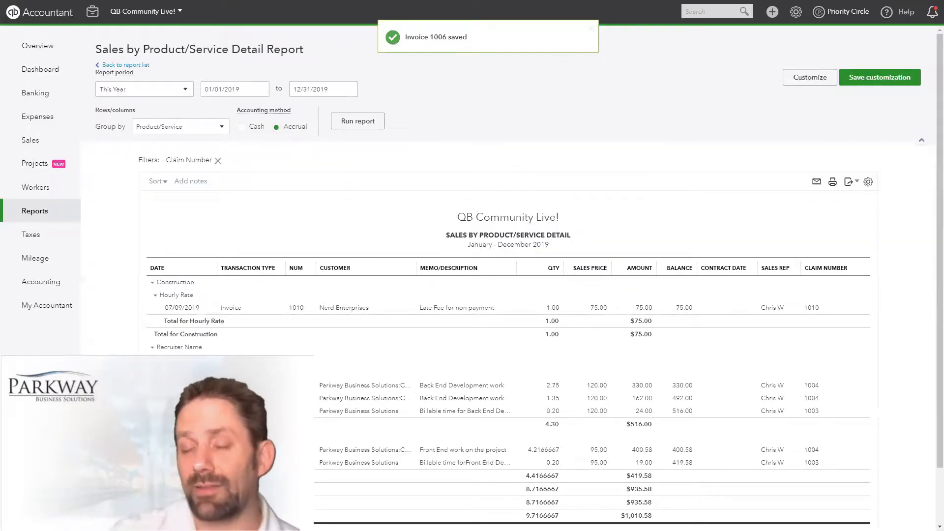
scroll(508, 295, "down", 1)
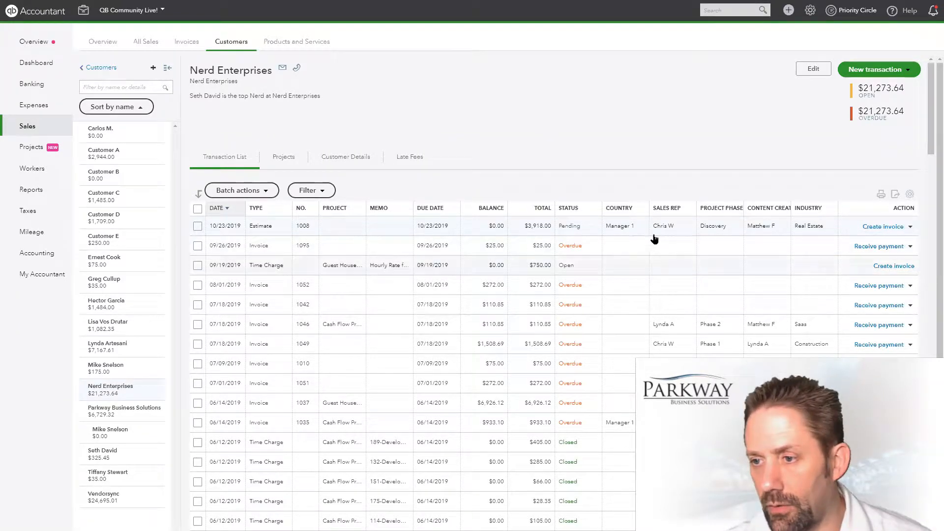
Open the 10/23/2019 Nerd Enterprises estimate and try copying it to a purchase order, leaving the purchase order without saving
left_click(265, 227)
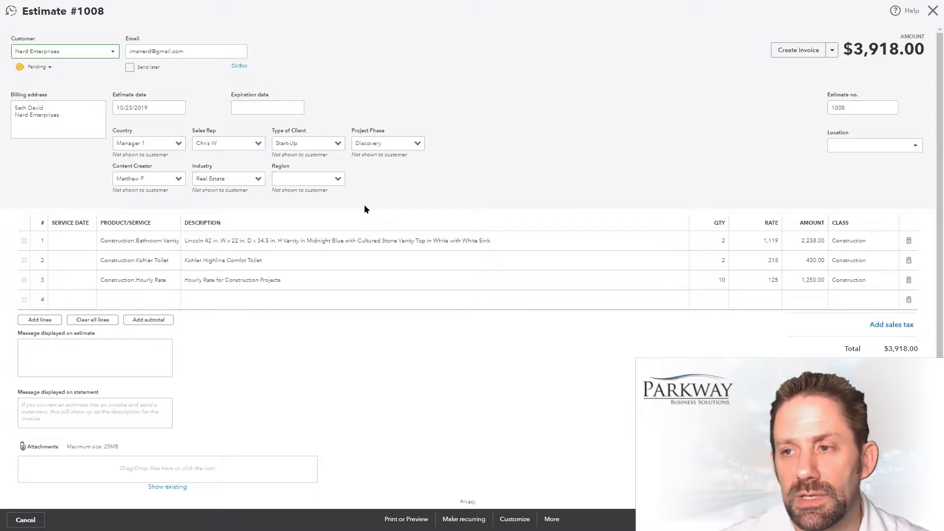
left_click(831, 51)
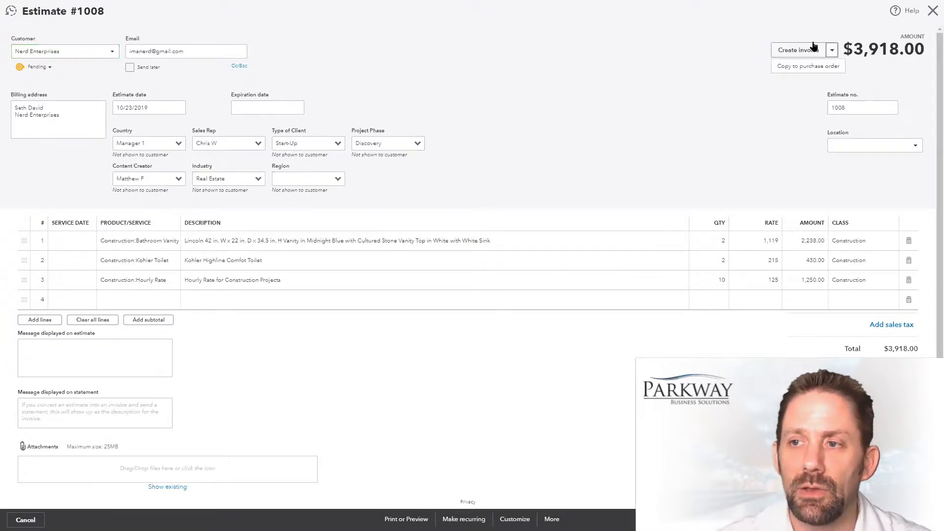
left_click(799, 67)
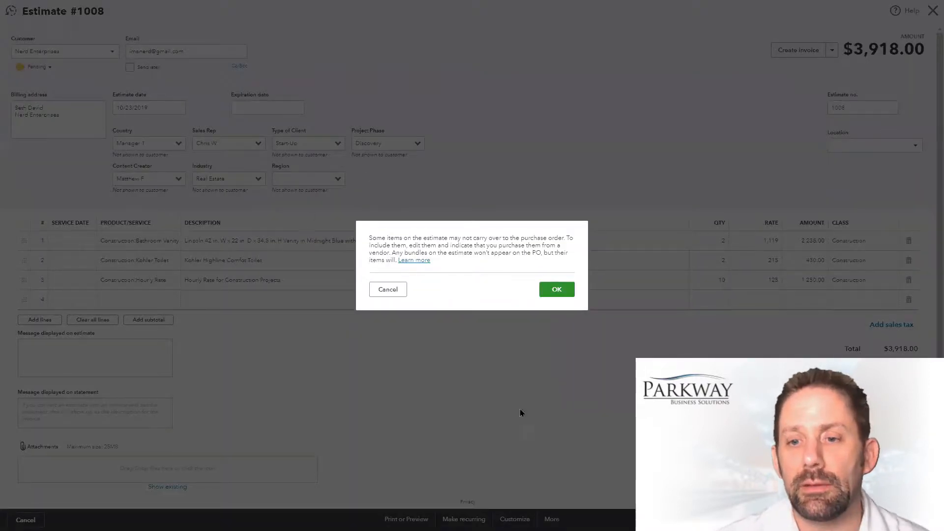
left_click(552, 292)
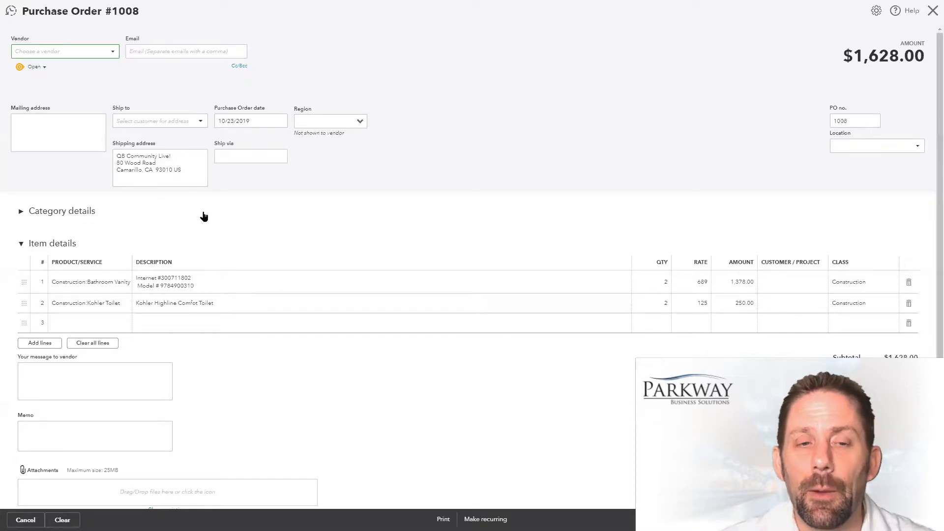
left_click(26, 519)
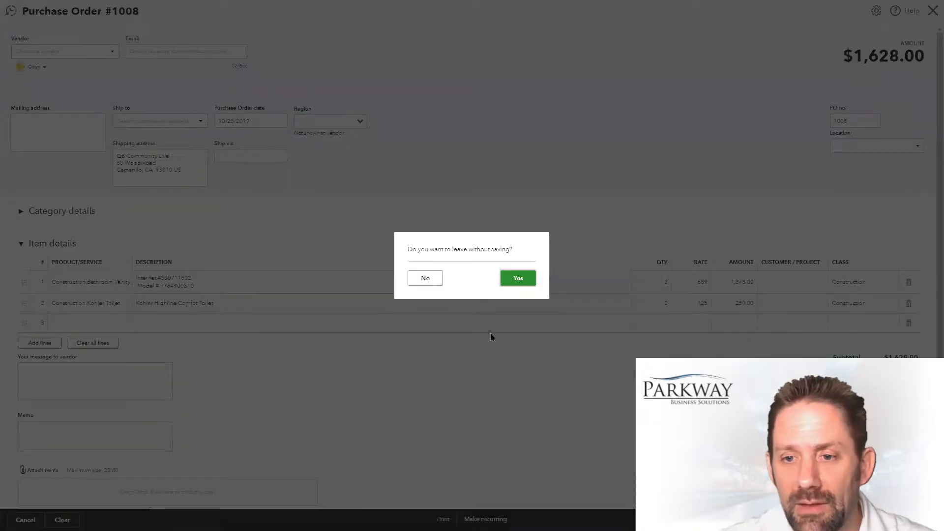
left_click(513, 278)
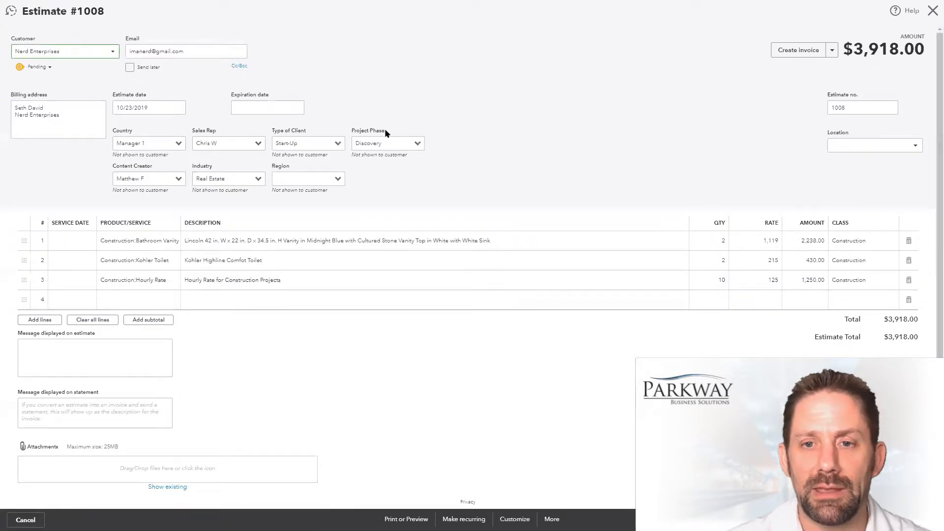
Set the estimate's Region custom field to Northwest and save the estimate
left_click(338, 180)
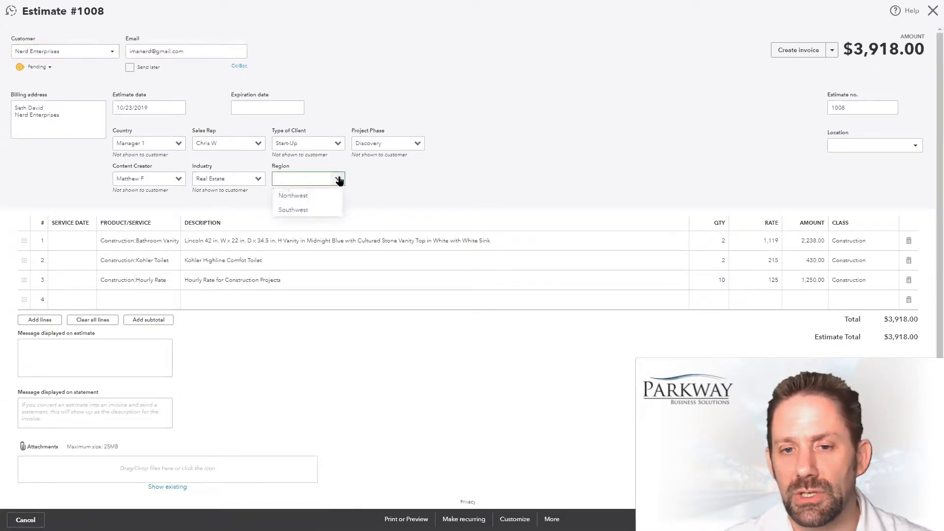
left_click(312, 196)
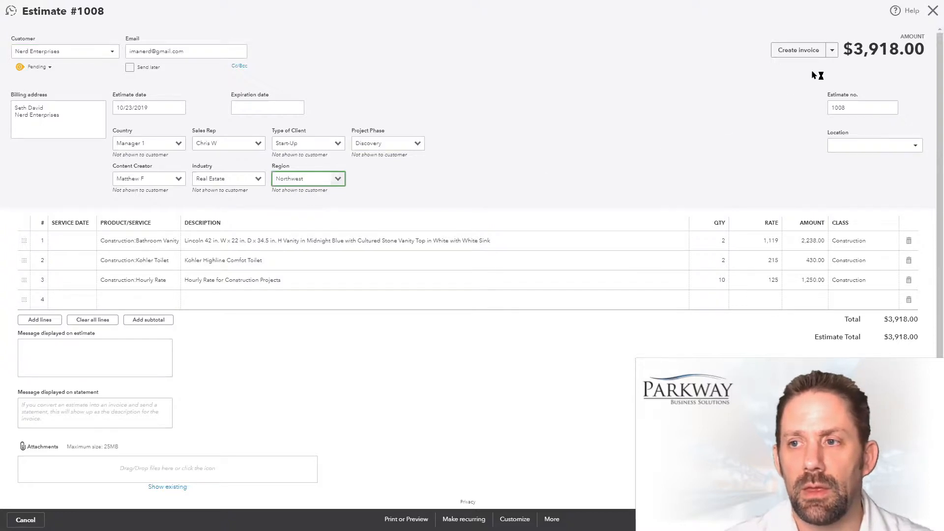
left_click(841, 519)
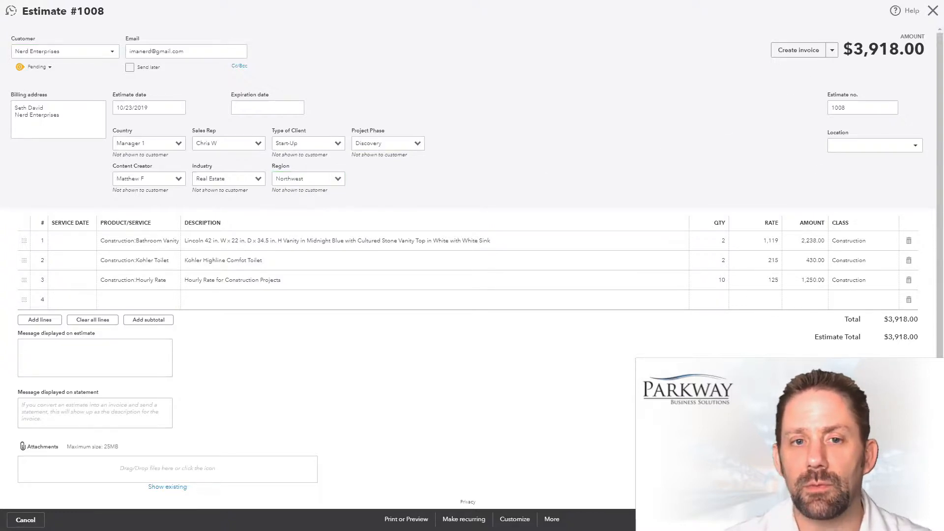
Copy the Nerd Enterprises estimate with the Northwest region to a purchase order
left_click(832, 51)
left_click(815, 68)
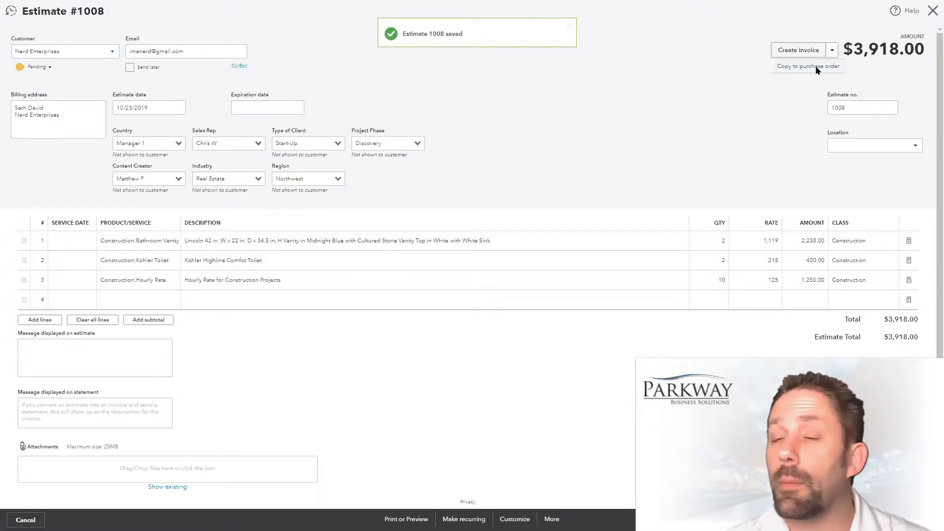
left_click(560, 289)
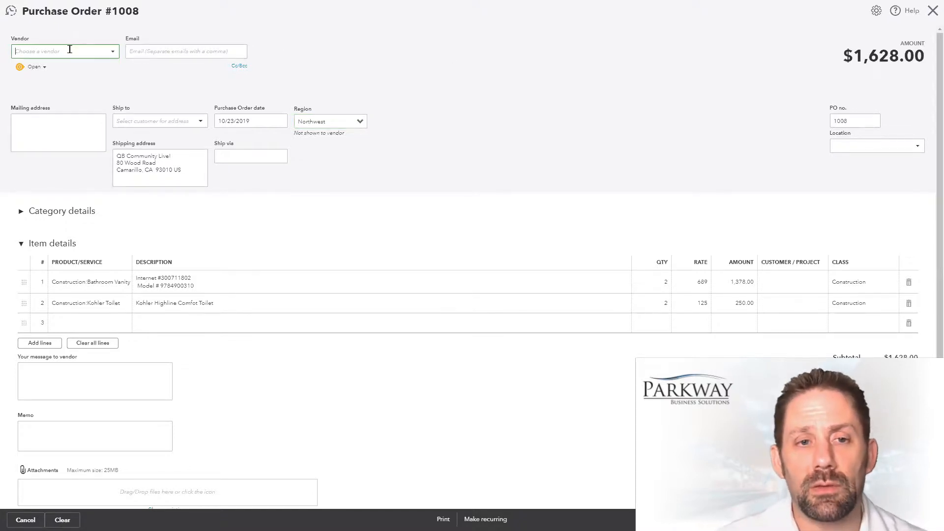
Choose QBox as the purchase order's vendor, then save and close the purchase order
type("Wa")
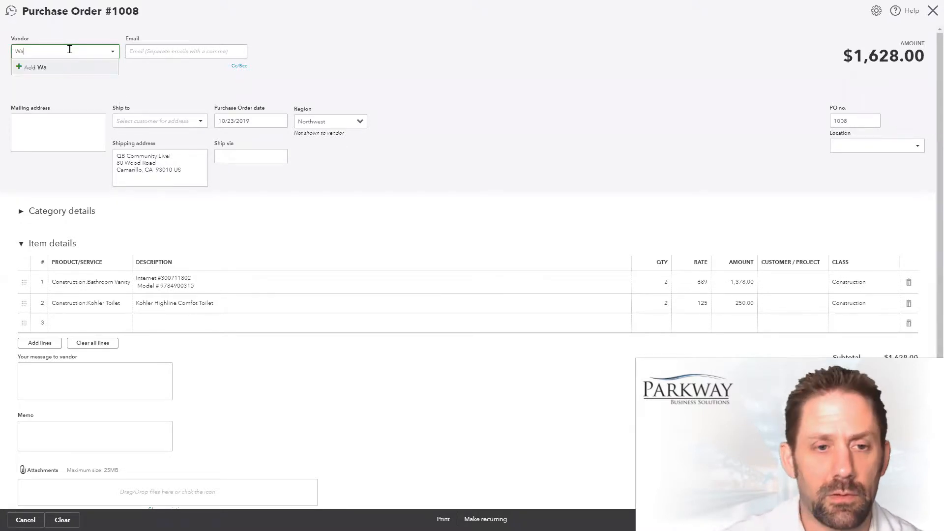
key("BackSpace")
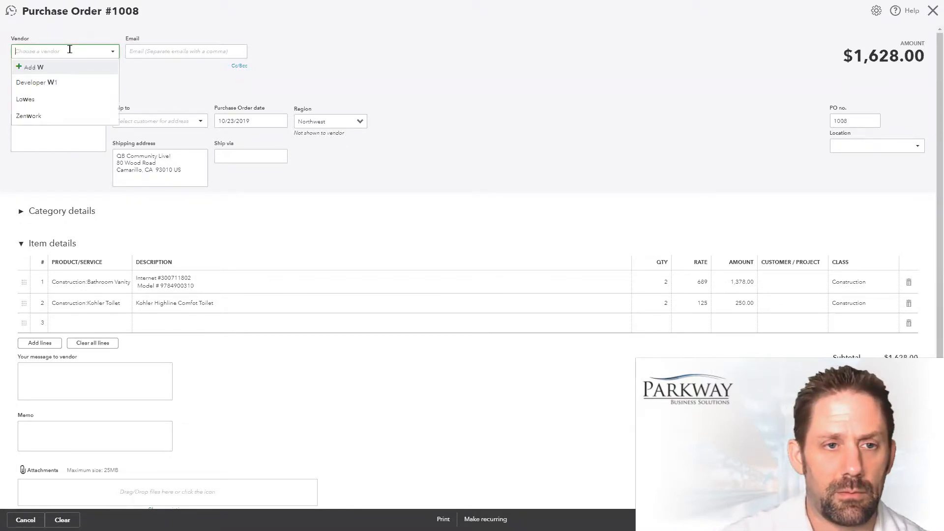
scroll(68, 158, "down", 3)
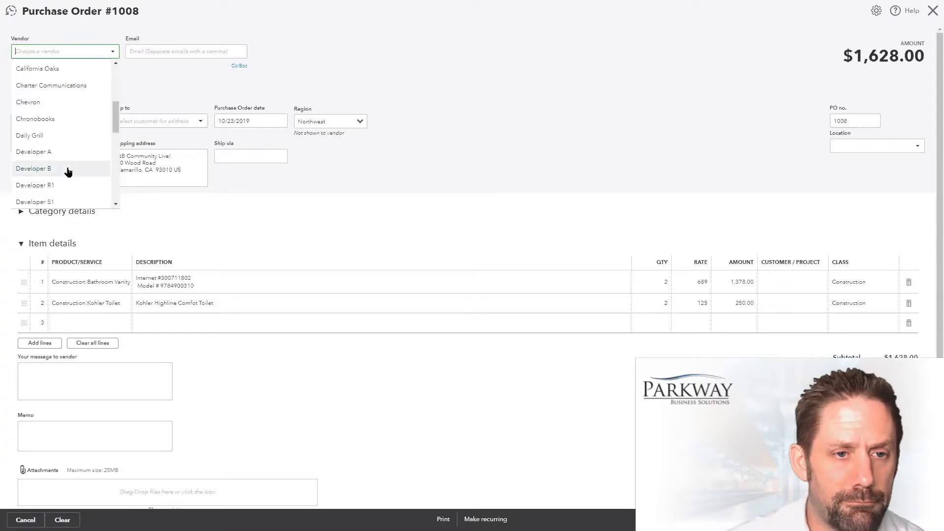
scroll(61, 113, "down", 5)
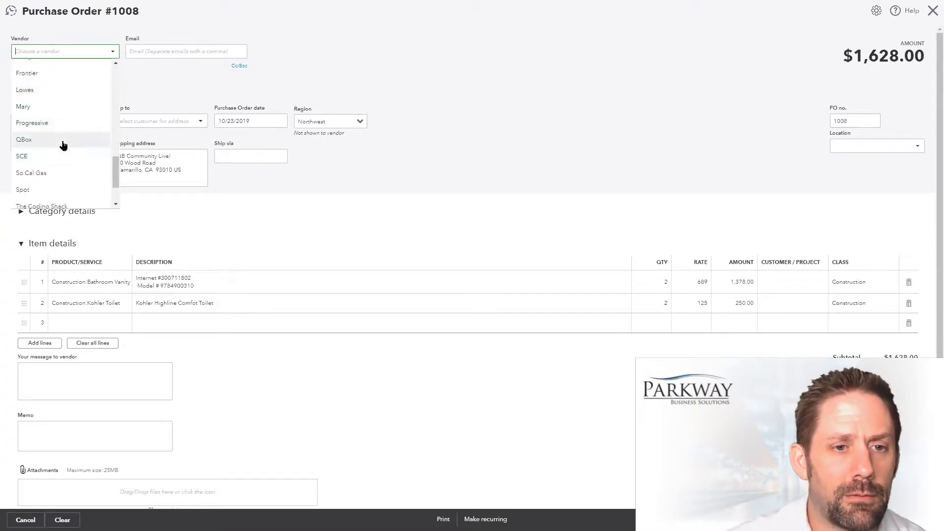
left_click(62, 141)
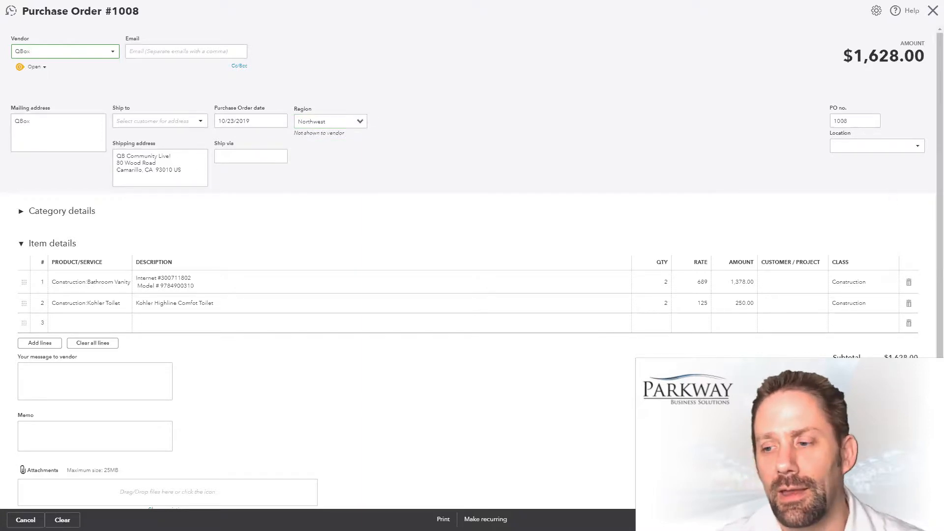
left_click(896, 520)
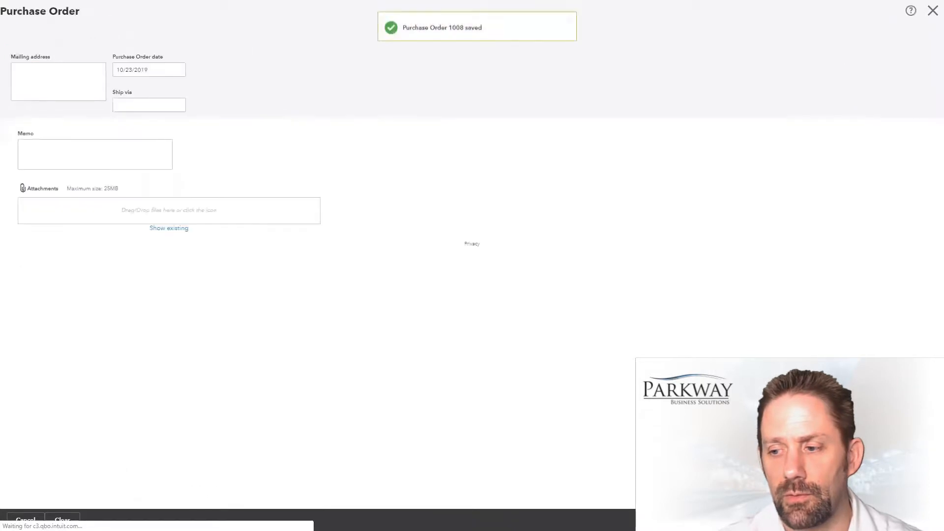
left_click(896, 520)
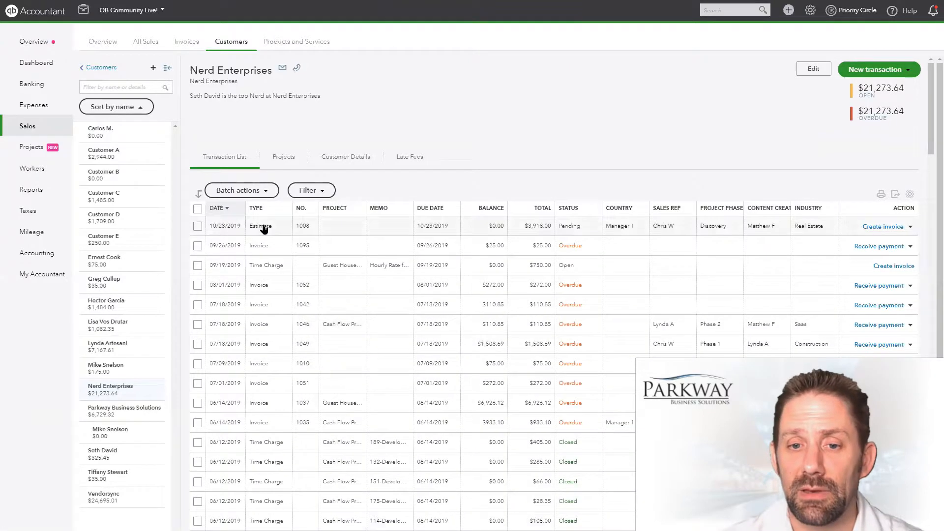
Reopen the 10/23/2019 Nerd Enterprises estimate, create an invoice for 40% of each line from it, and save and close the invoice
left_click(264, 230)
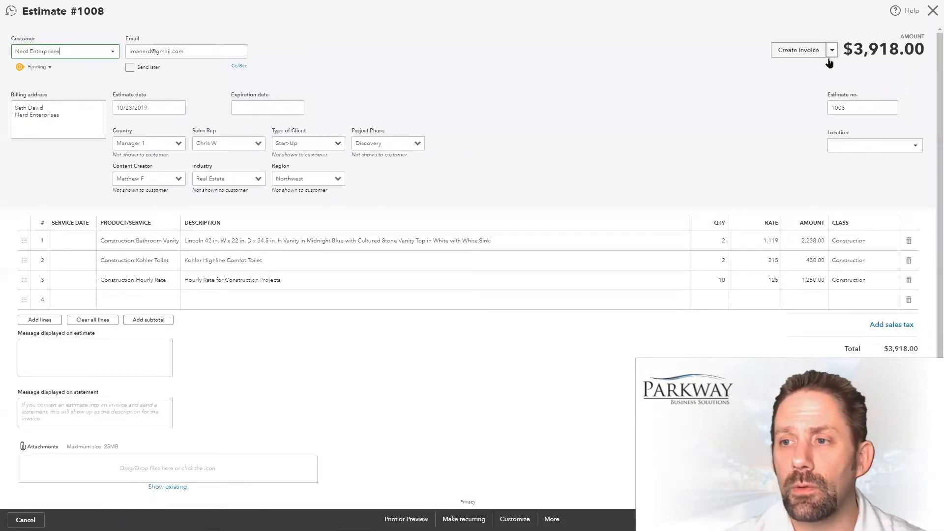
left_click(831, 51)
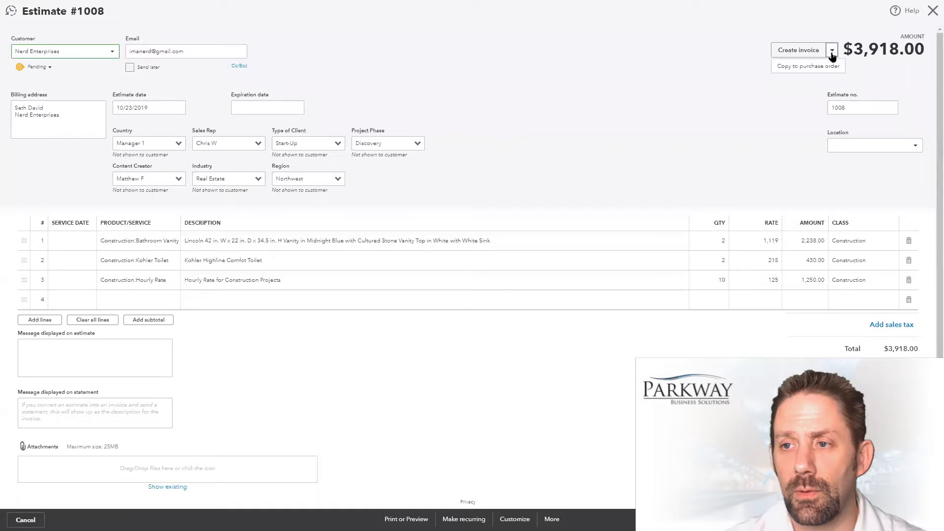
left_click(799, 50)
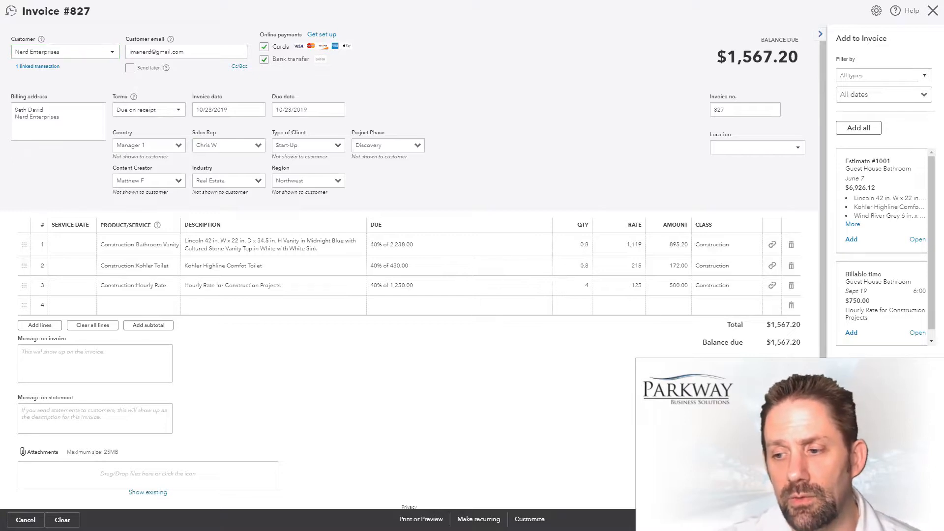
left_click(893, 520)
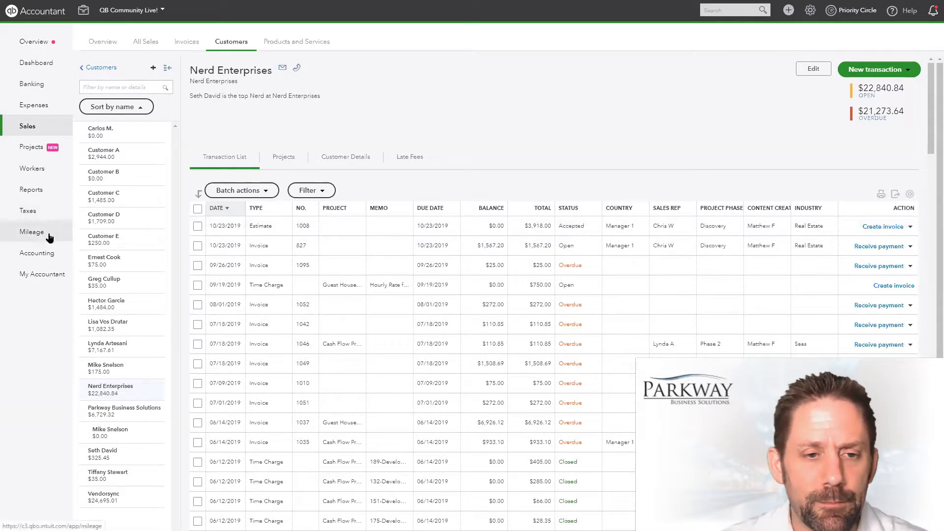
Open the Sales By Sales Rep custom report and its customization settings
left_click(28, 196)
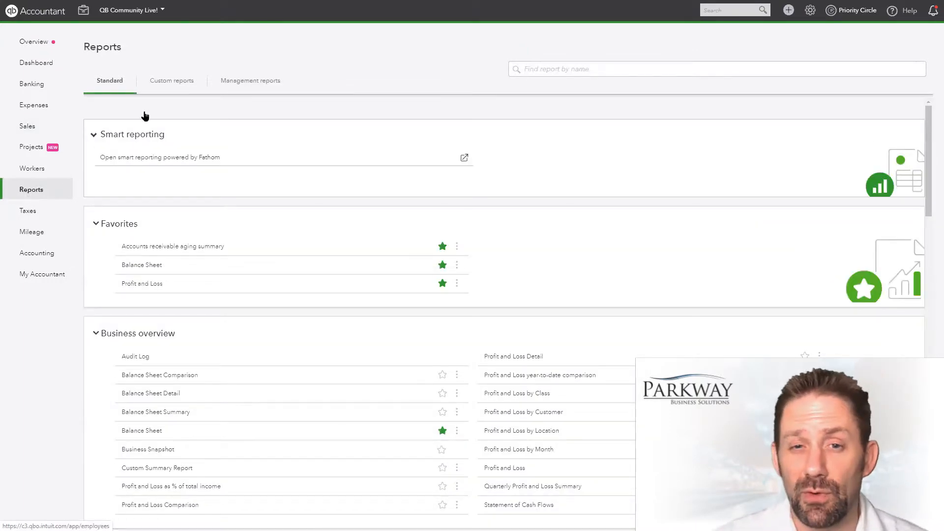
left_click(175, 84)
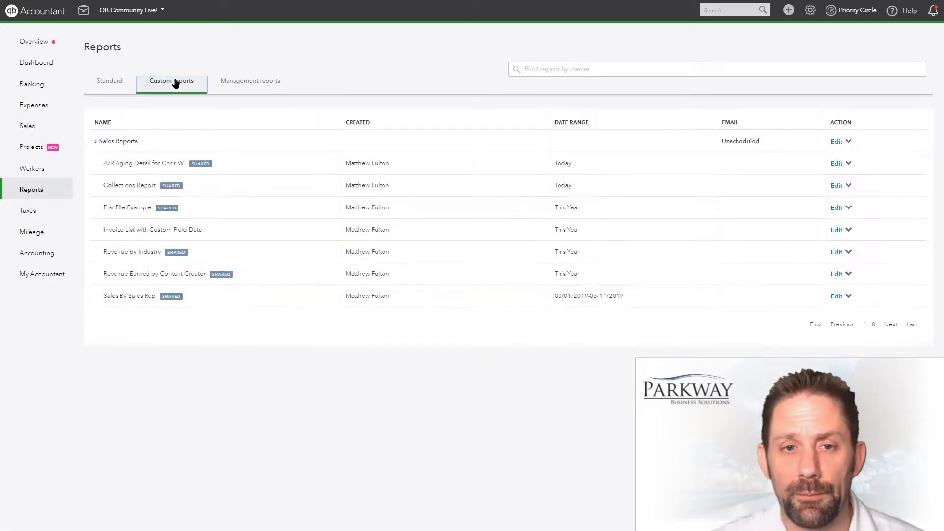
left_click(133, 297)
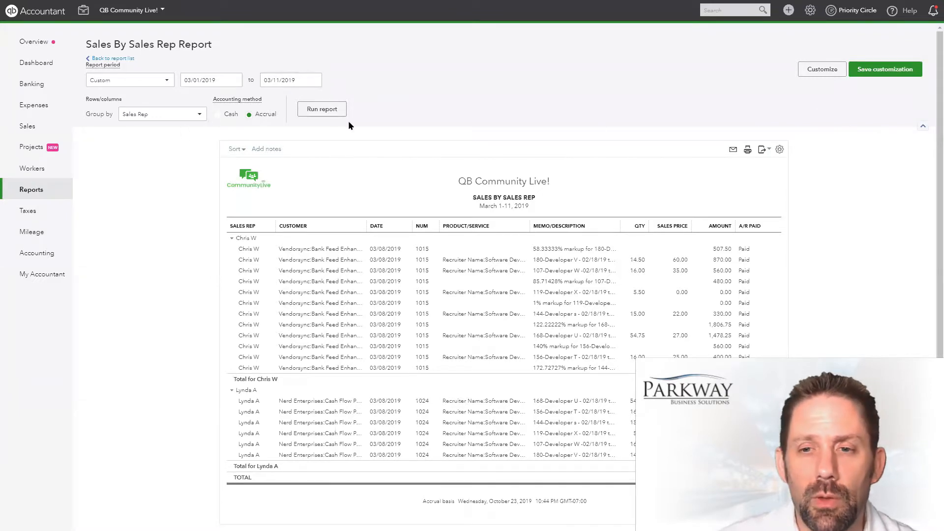
left_click(819, 73)
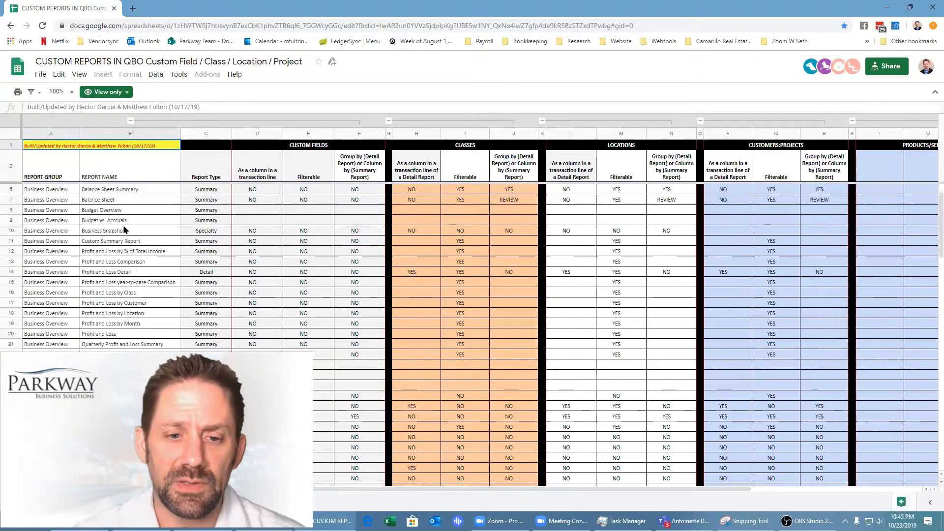
Review which QBO reports support custom fields in the Google Sheets custom reports list, and return to the report's customization settings
scroll(124, 230, "down", 5)
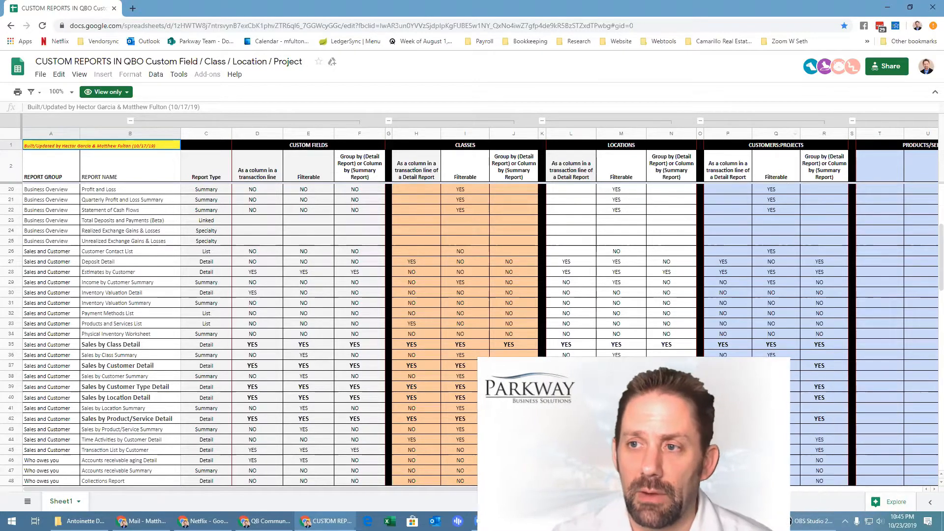
left_click(887, 8)
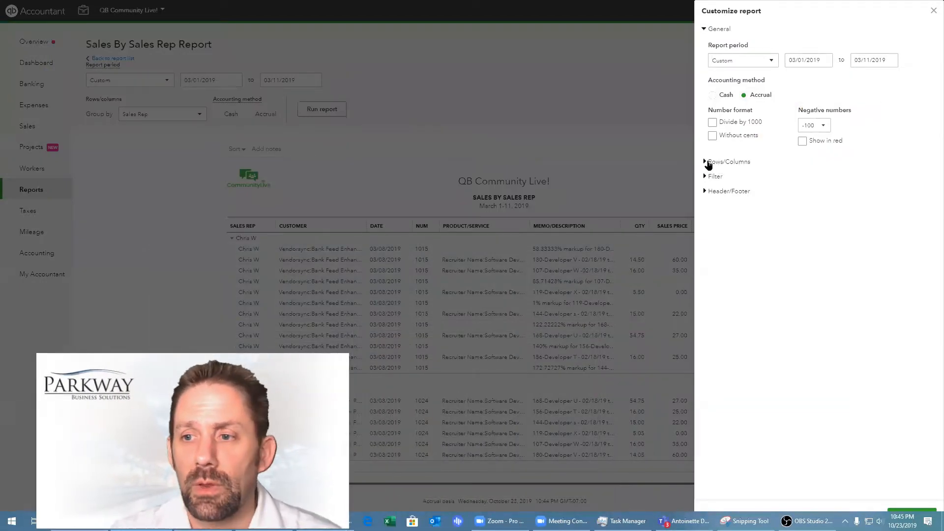
Look through the report's Group by fields, and add the Content Creator and Project Phase columns to the report
left_click(706, 162)
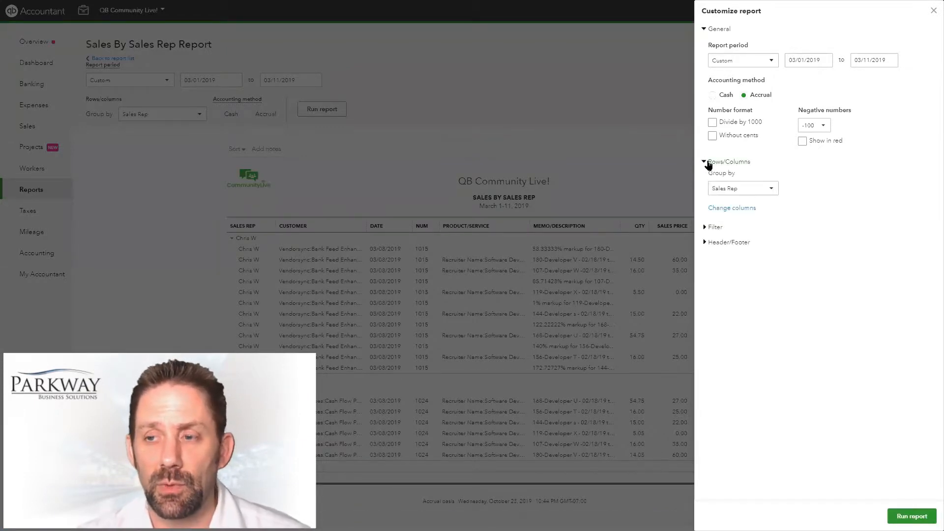
left_click(745, 210)
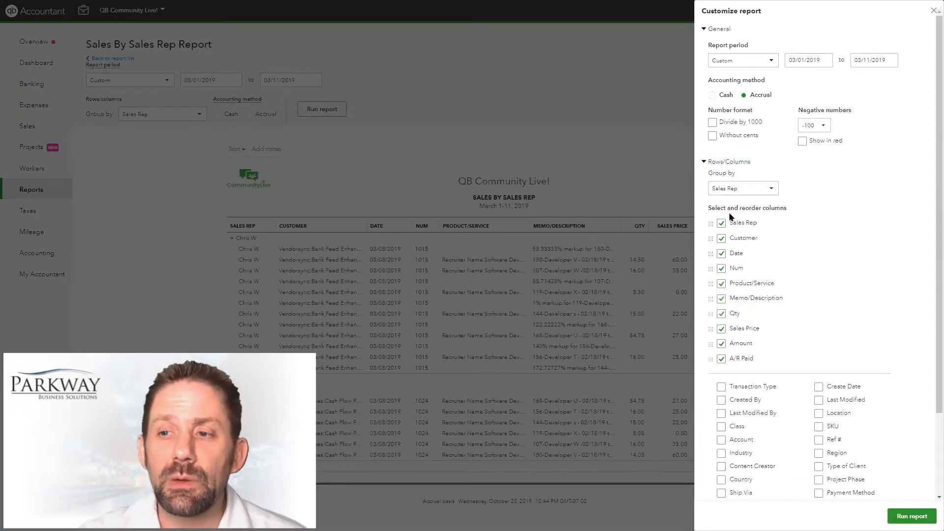
left_click(771, 191)
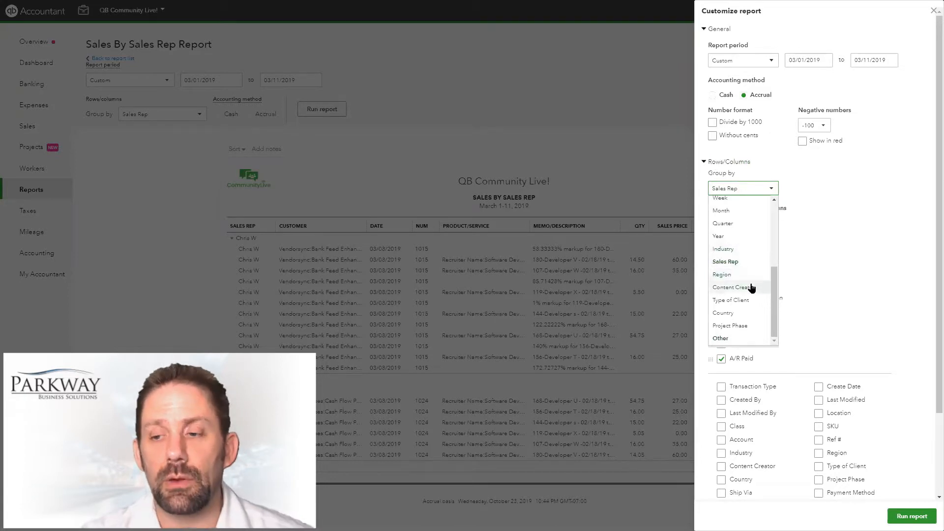
left_click(837, 268)
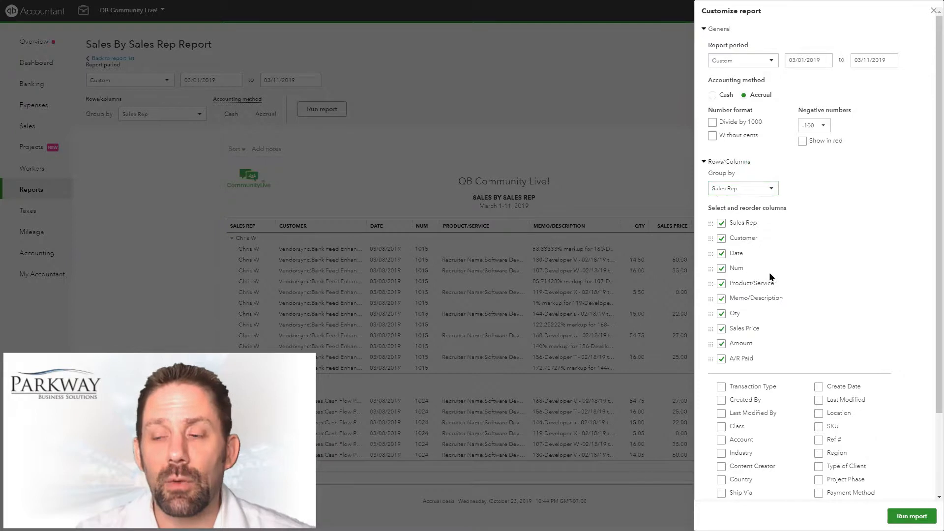
scroll(759, 250, "down", 2)
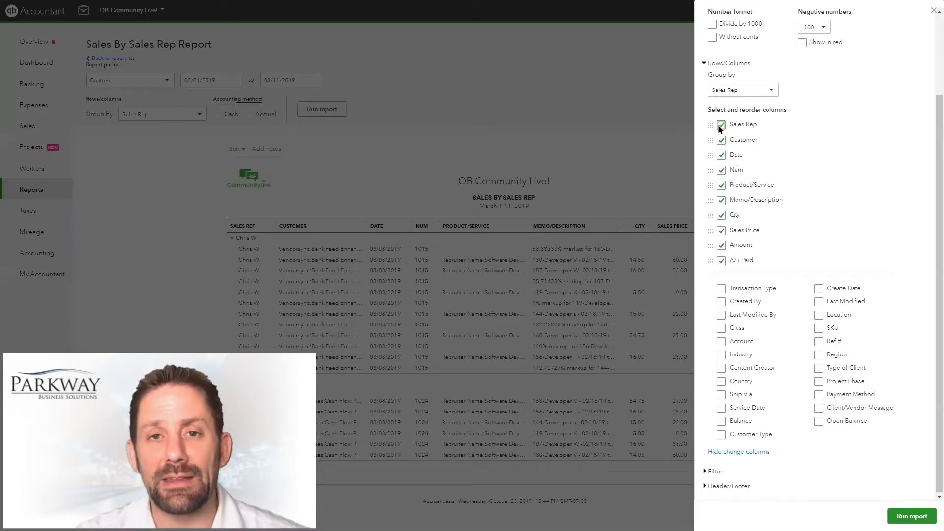
left_click(721, 367)
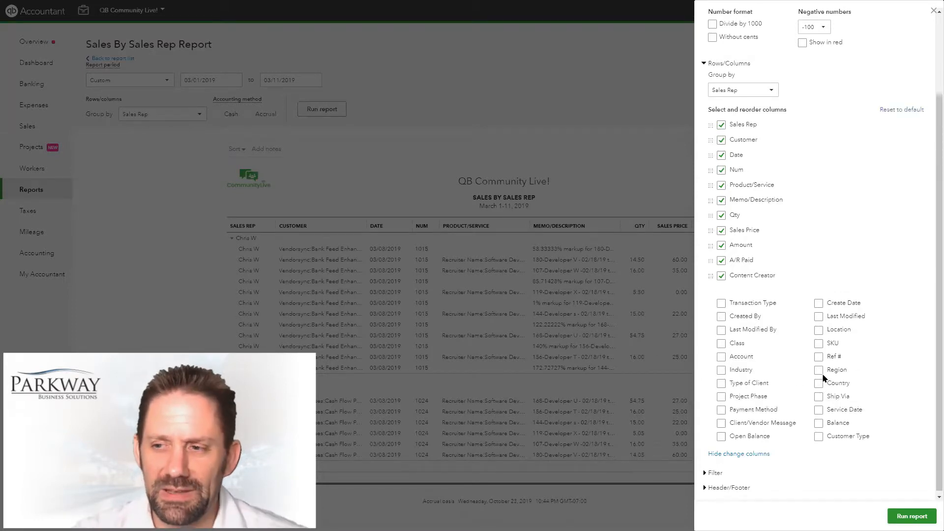
left_click(722, 396)
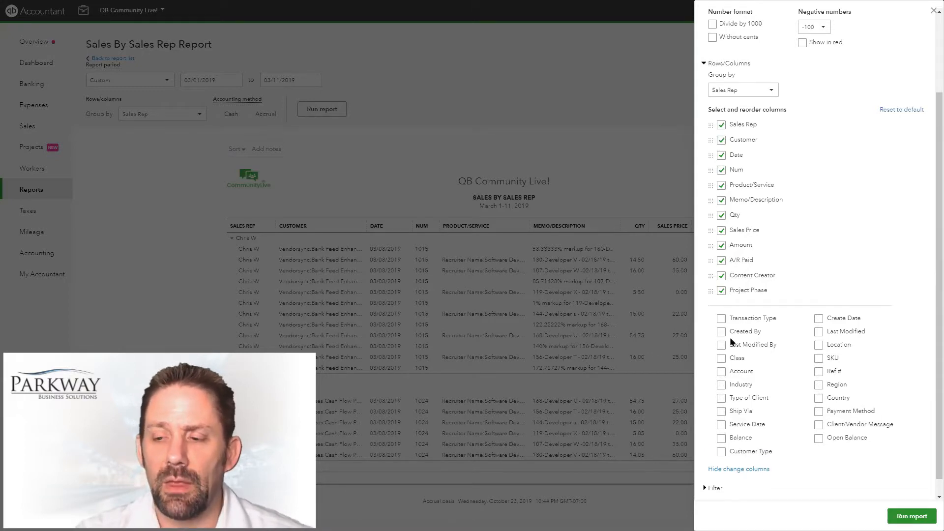
Expand the report's filter options, look through the available fields, and check the choices of the Product/Service filter
scroll(731, 341, "down", 1)
left_click(705, 471)
scroll(746, 418, "down", 5)
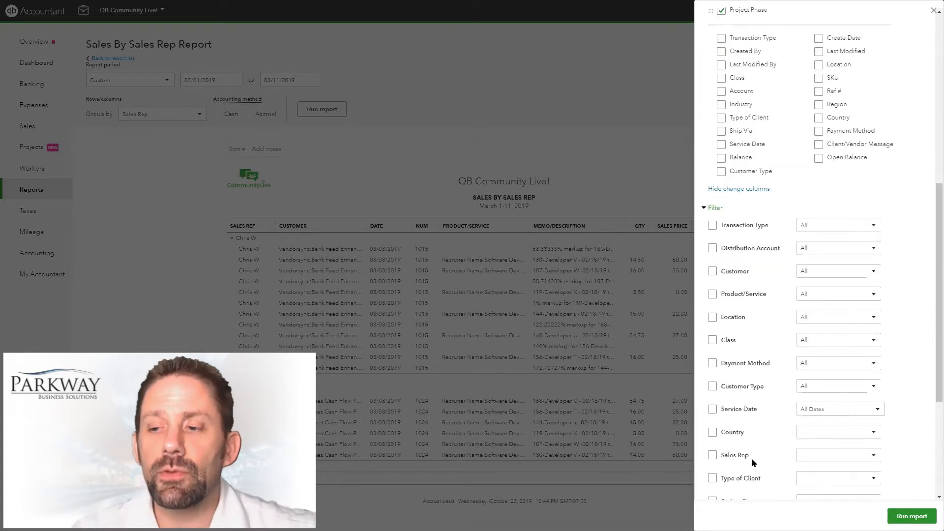
scroll(747, 250, "down", 4)
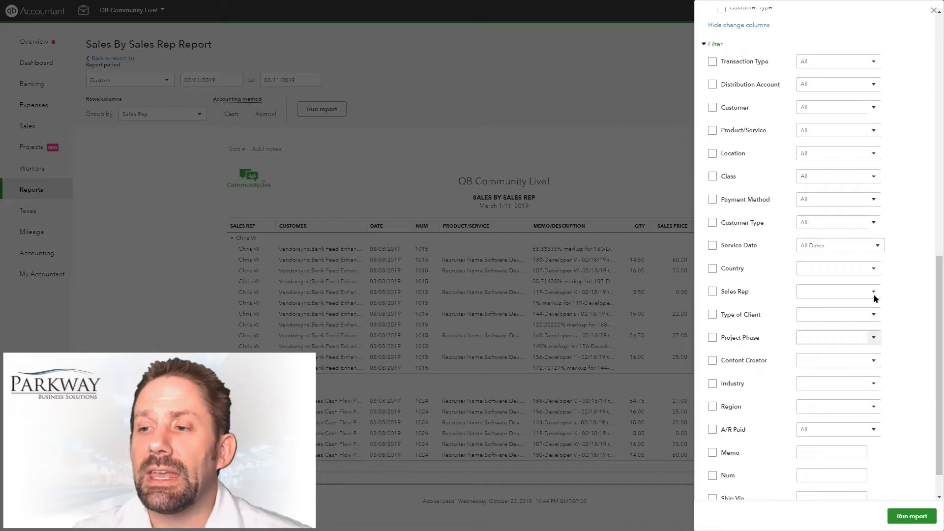
left_click(874, 131)
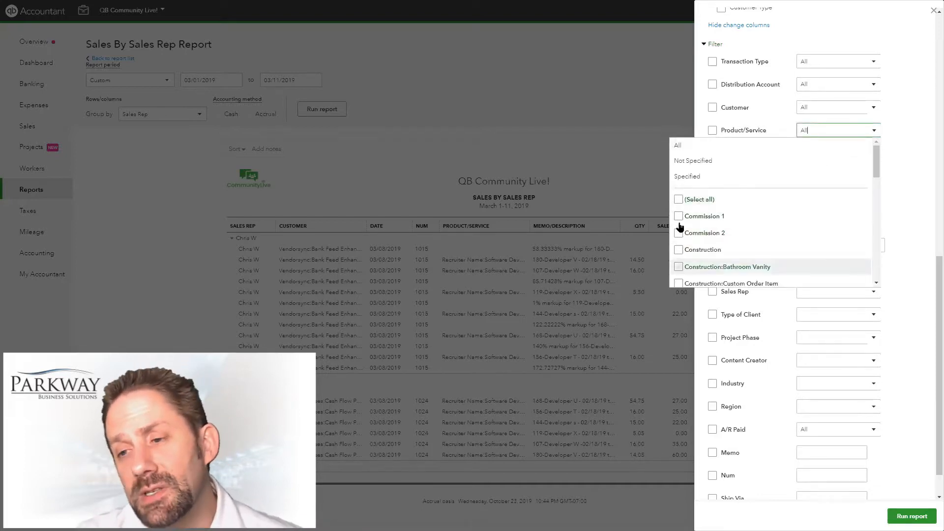
left_click(923, 140)
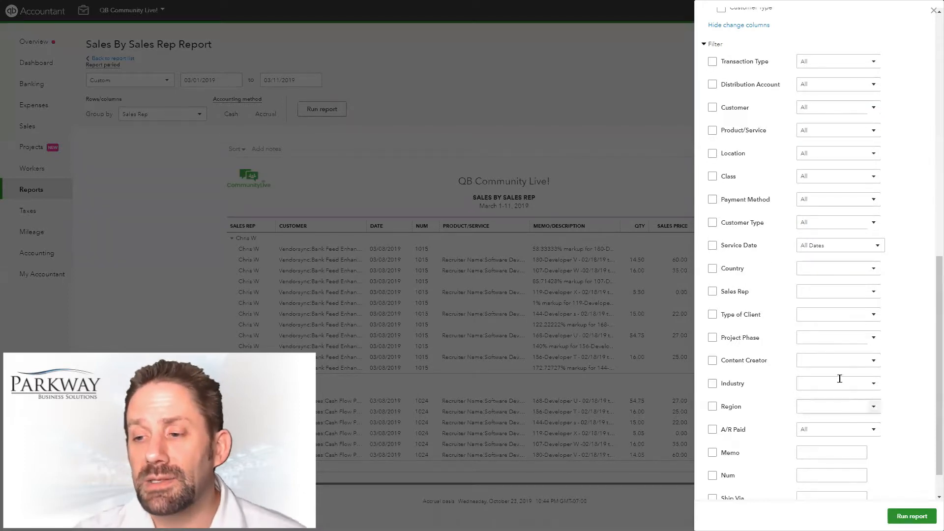
Check the Project Phase, Num and Service Date filters, and run the report with the added columns
left_click(874, 340)
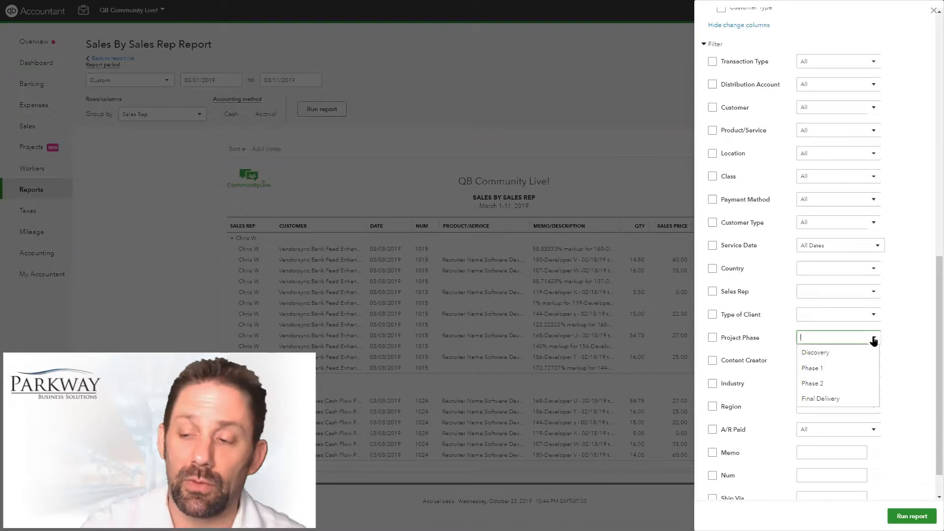
left_click(895, 339)
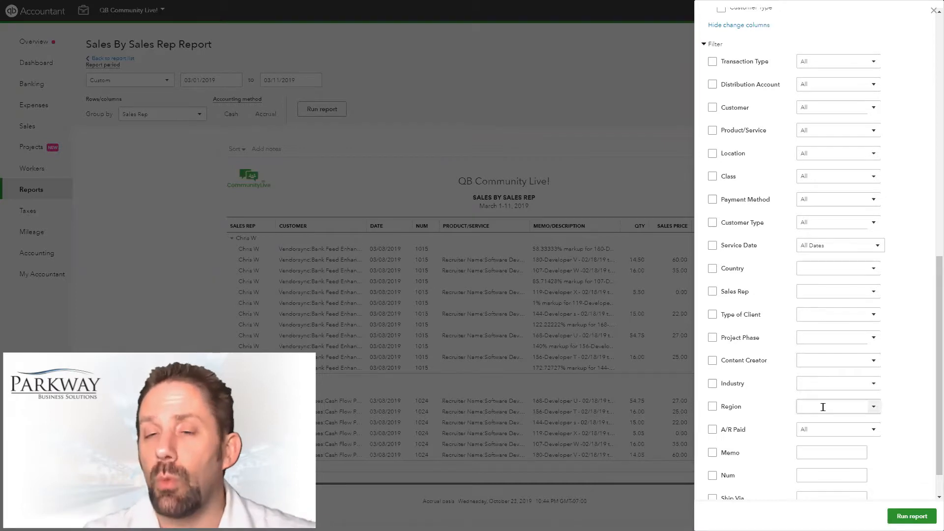
scroll(823, 408, "down", 2)
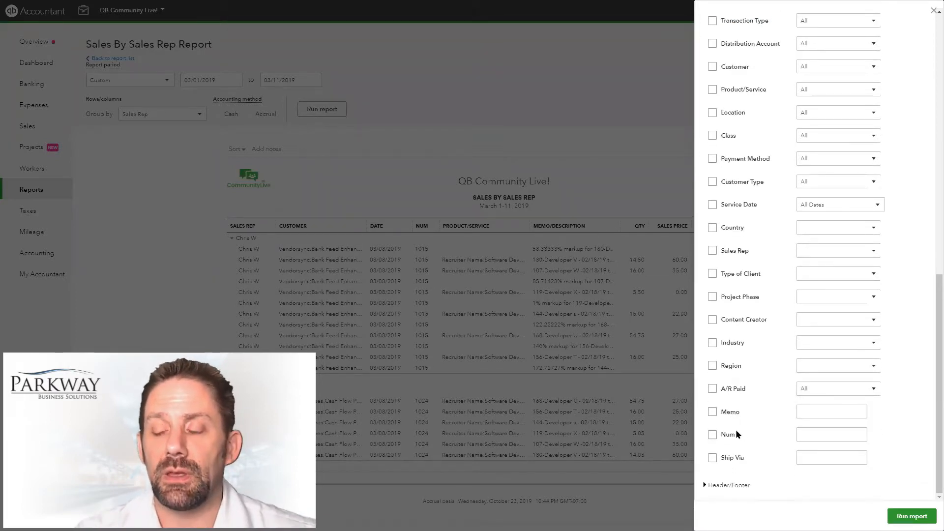
left_click(825, 434)
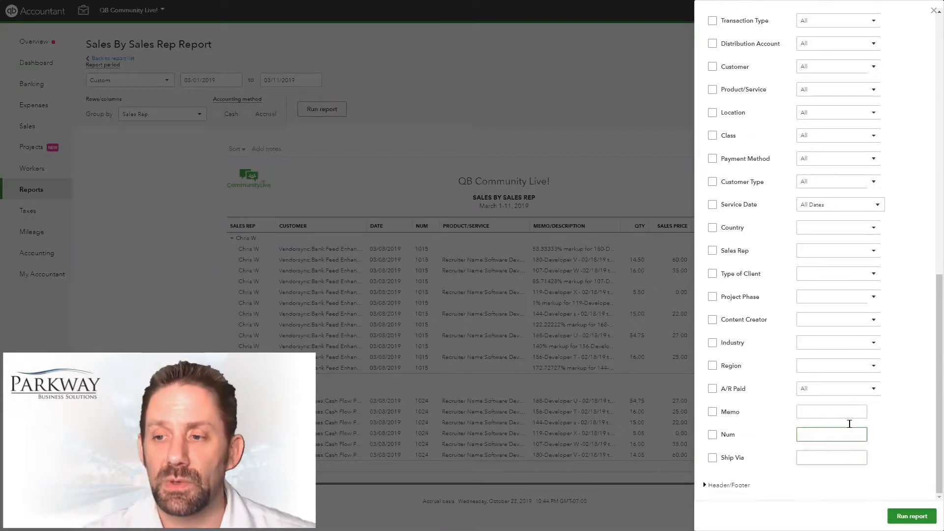
left_click(877, 205)
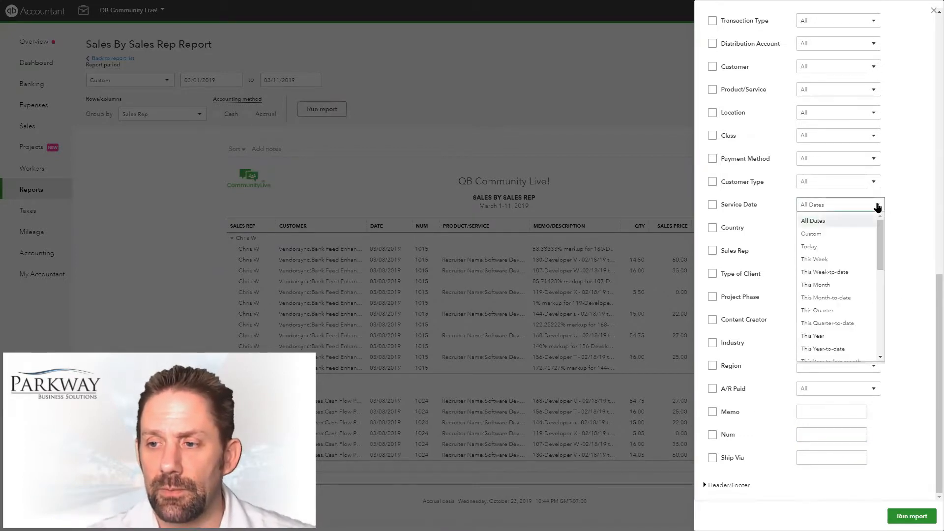
left_click(877, 205)
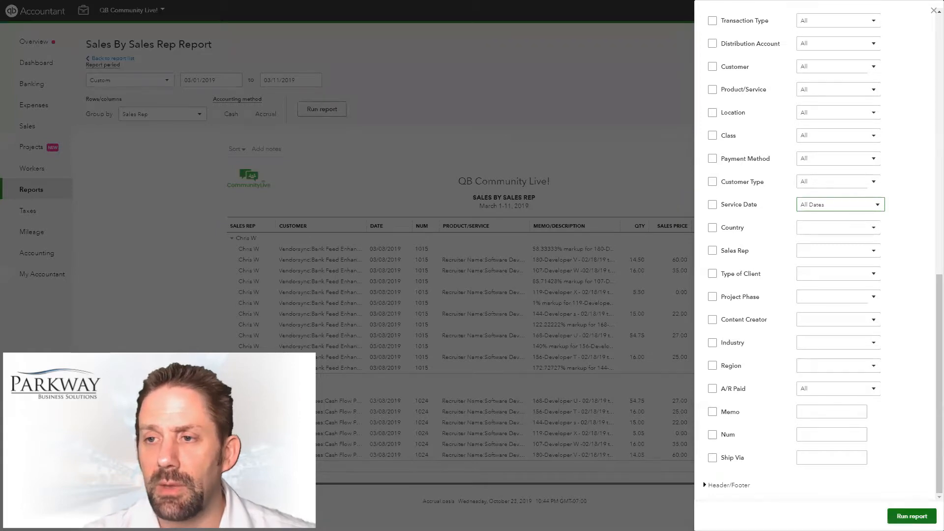
left_click(933, 10)
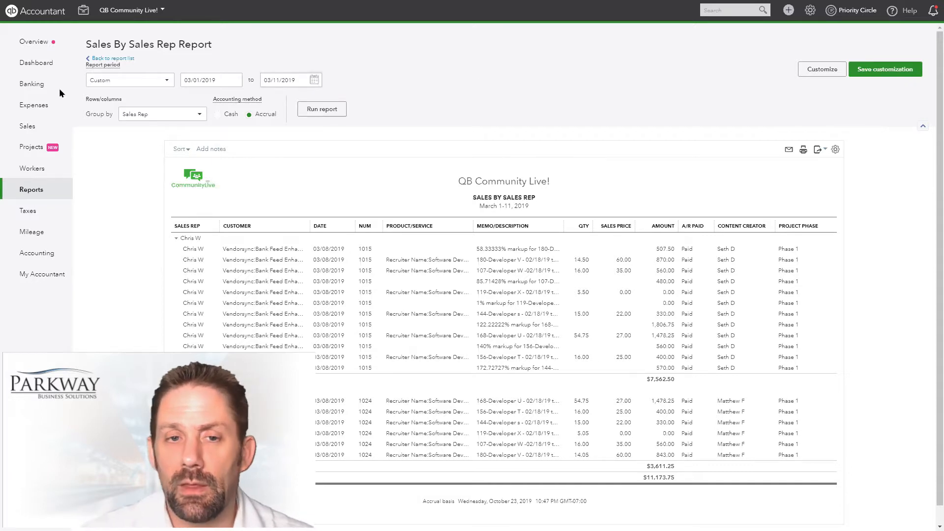
View the Flat File Example custom report, and open the standard Transaction List by Customer report
left_click(104, 58)
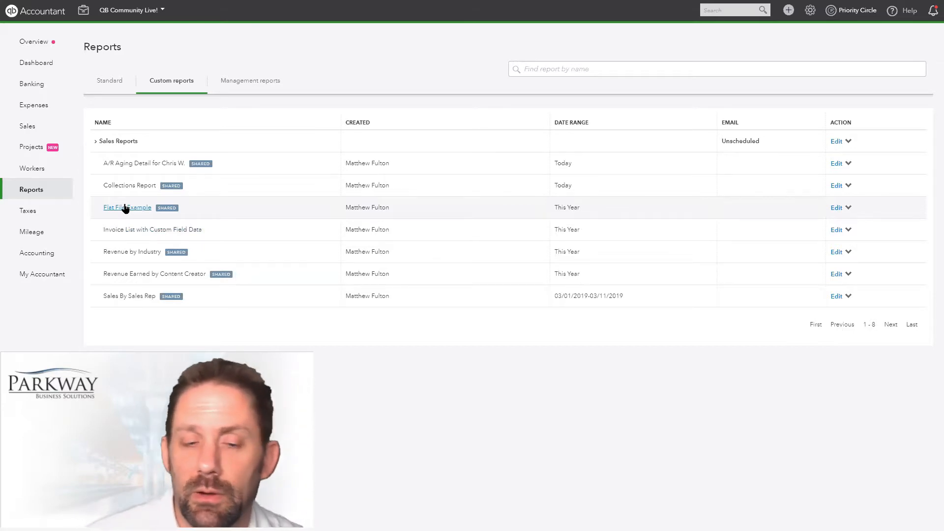
left_click(126, 207)
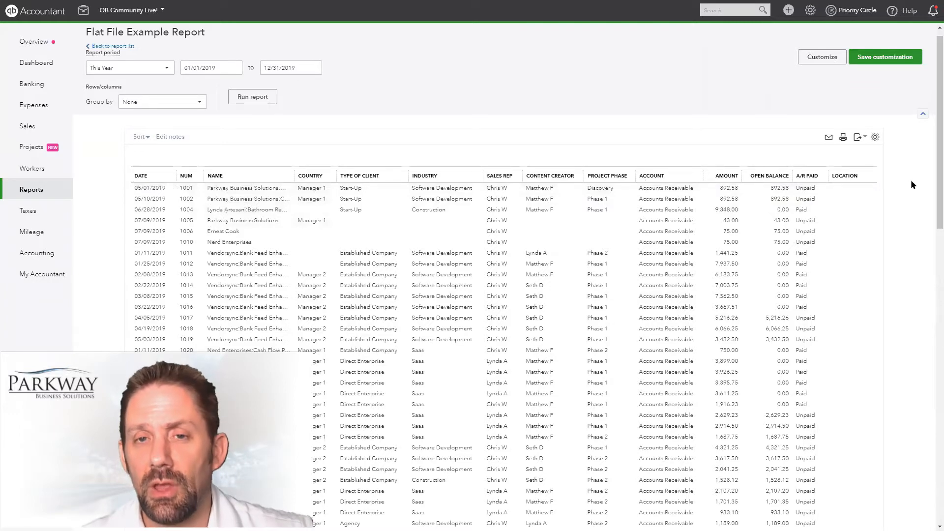
left_click(36, 191)
left_click(109, 84)
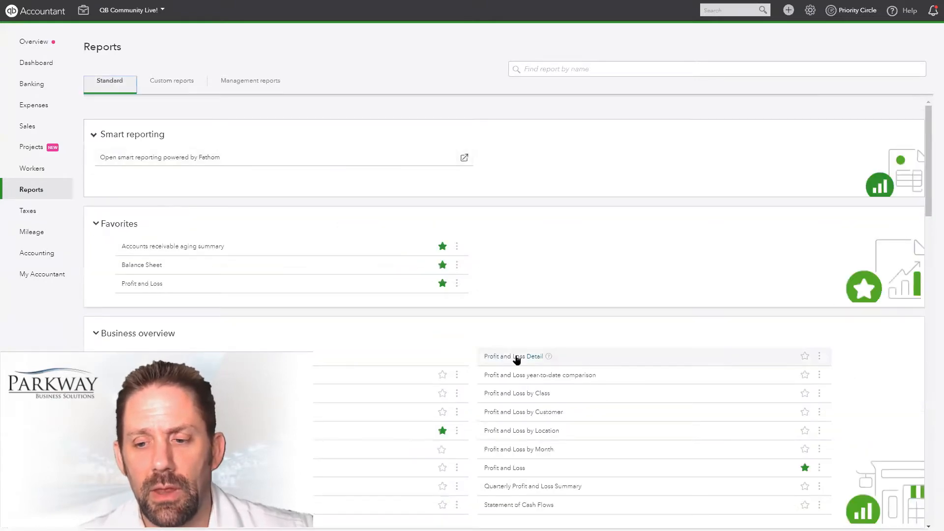
scroll(516, 359, "down", 6)
scroll(517, 360, "down", 3)
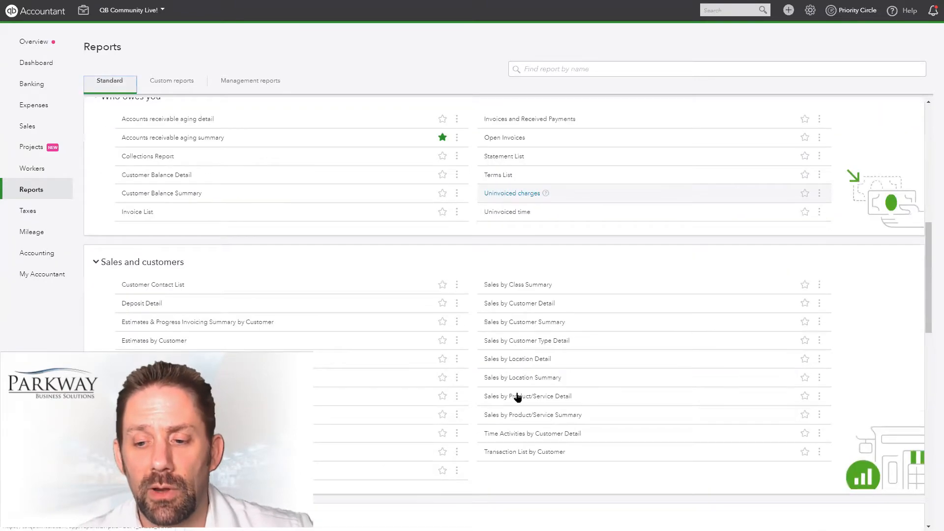
left_click(517, 453)
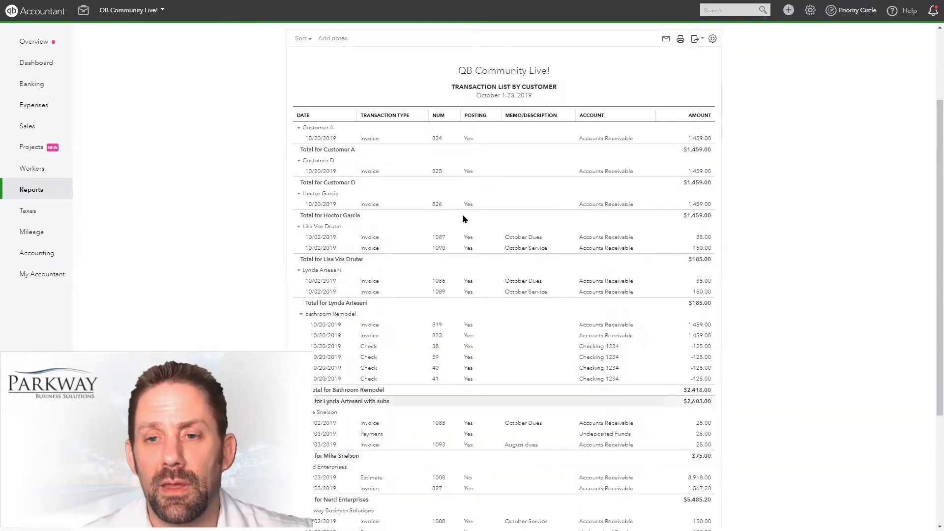
Add Customer, Split, Location, Industry, Sales Rep, Region, Content Creator, Type of Client, Country, Project Phase, A/R Paid and Invoice Date columns to the report
scroll(656, 187, "up", 3)
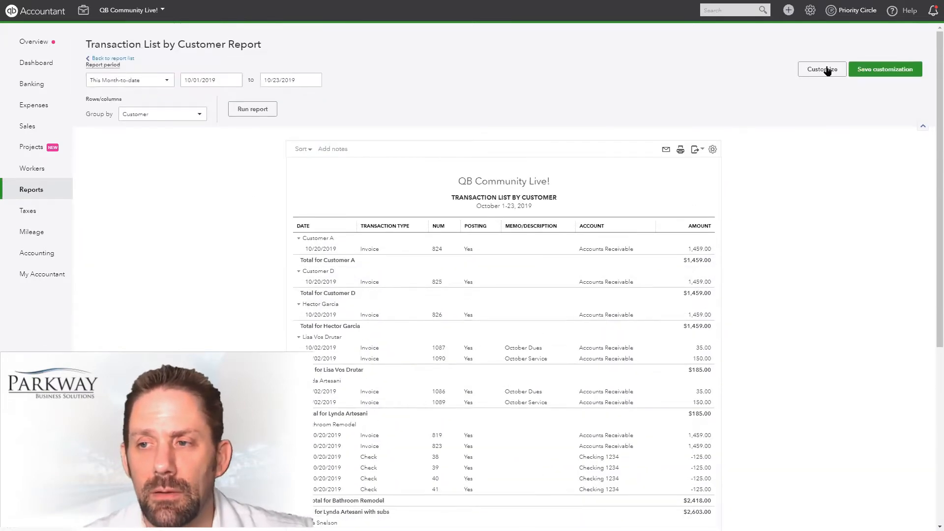
left_click(819, 69)
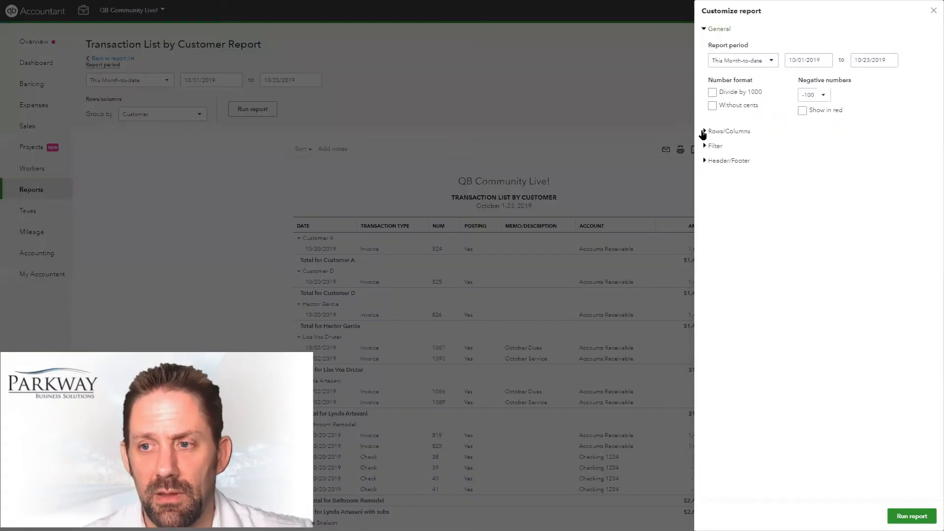
left_click(704, 132)
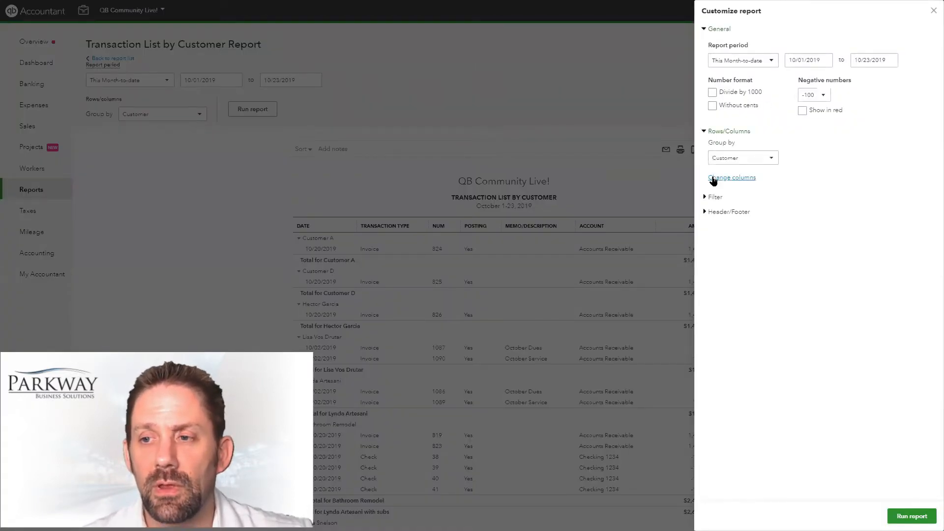
left_click(715, 178)
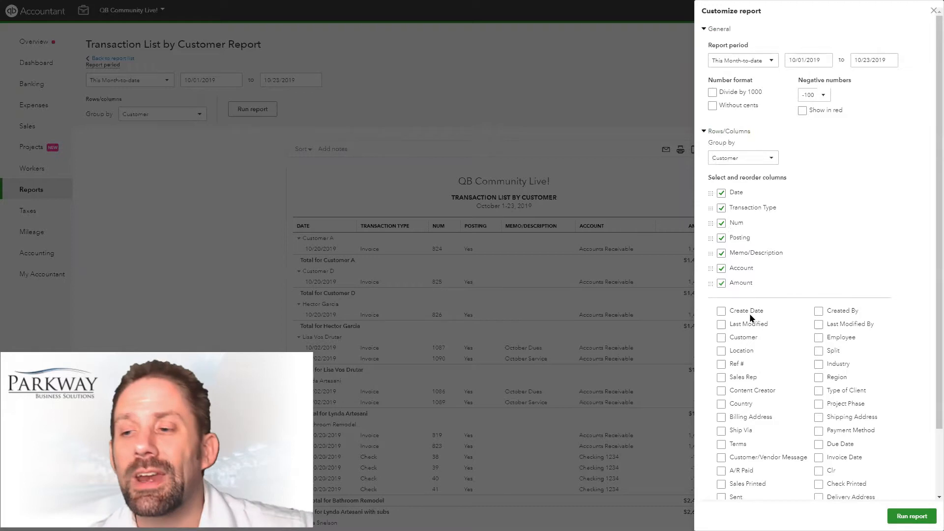
scroll(749, 314, "down", 2)
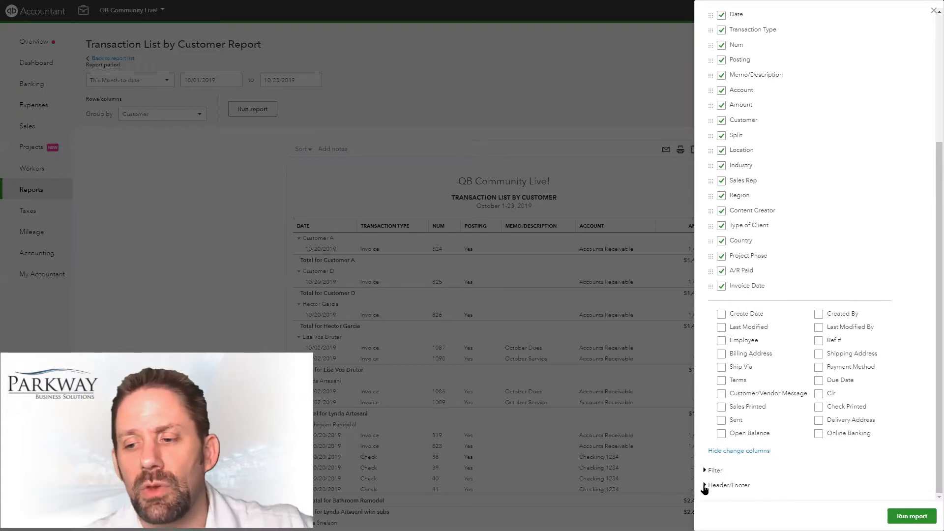
Remove the company name, report title, report period, date prepared and time prepared from the report's header and footer
left_click(706, 486)
scroll(752, 446, "down", 4)
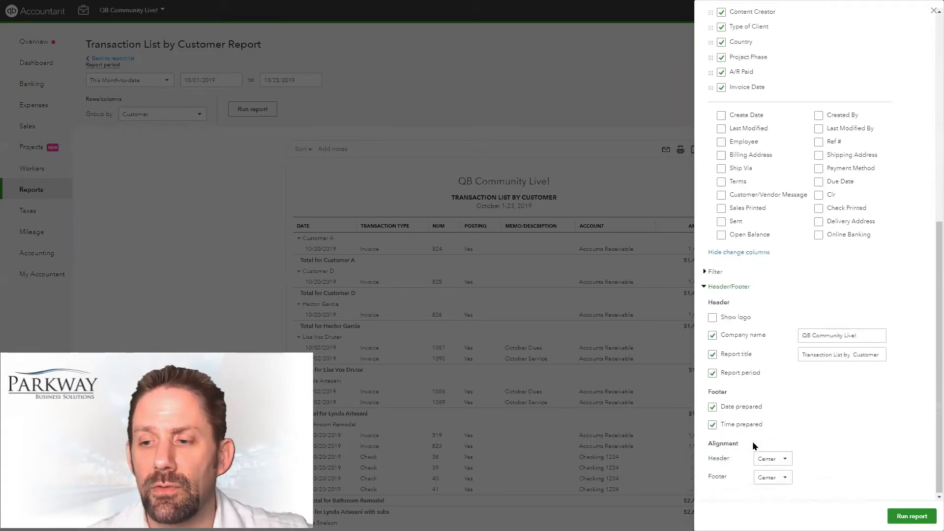
left_click(712, 337)
left_click(712, 355)
left_click(712, 373)
left_click(713, 408)
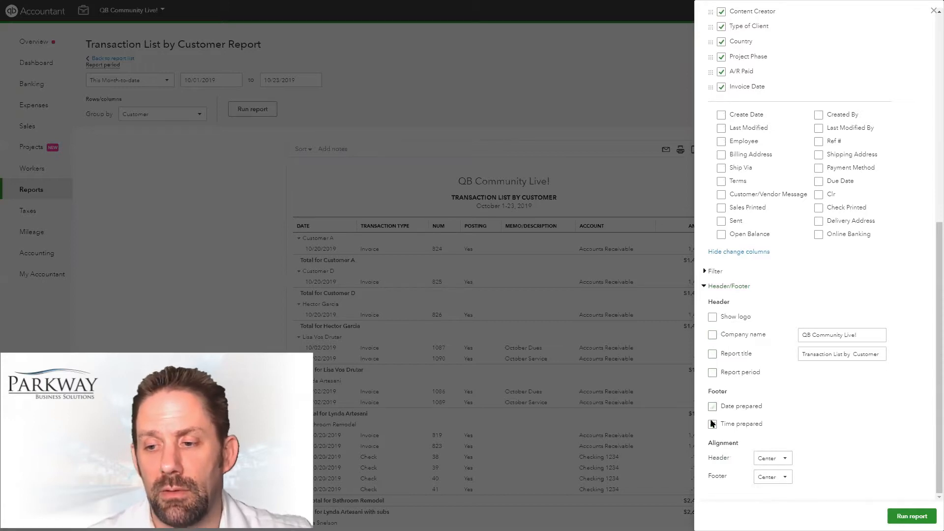
left_click(712, 423)
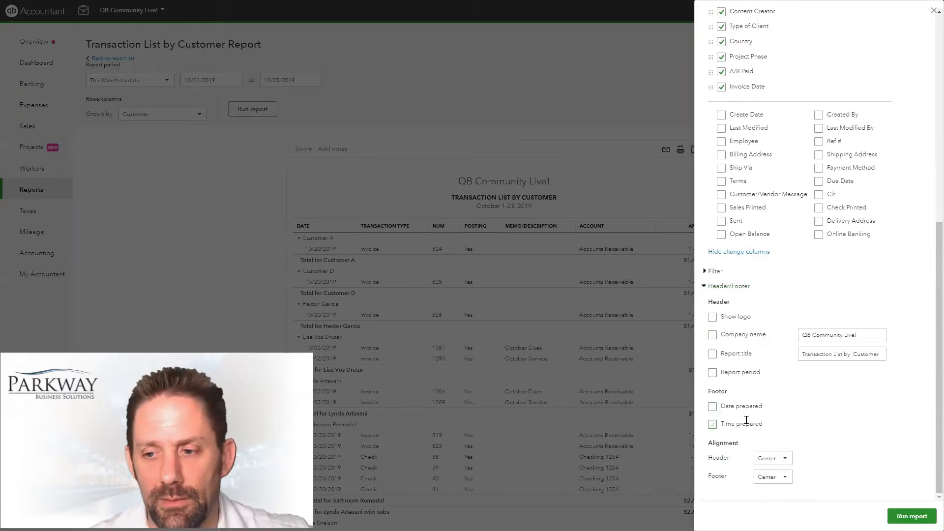
Set Group by to None and the period to This Year, move Customer after Num and Posting after Invoice Date, and run the report
scroll(795, 352, "up", 8)
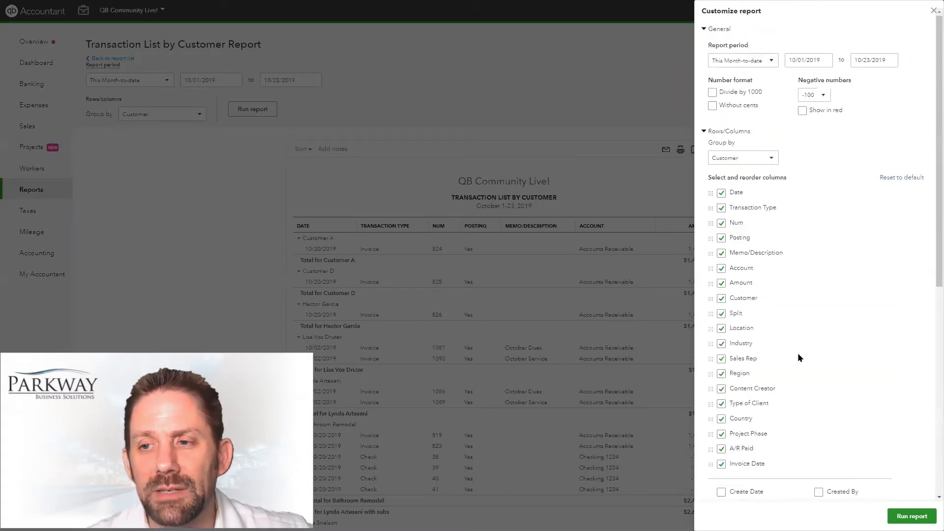
left_click(771, 157)
left_click(734, 175)
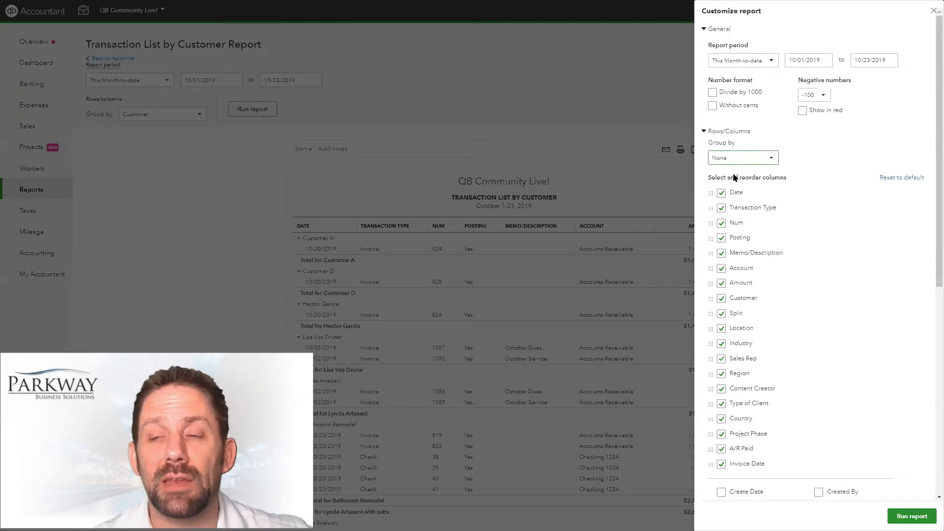
left_click(770, 61)
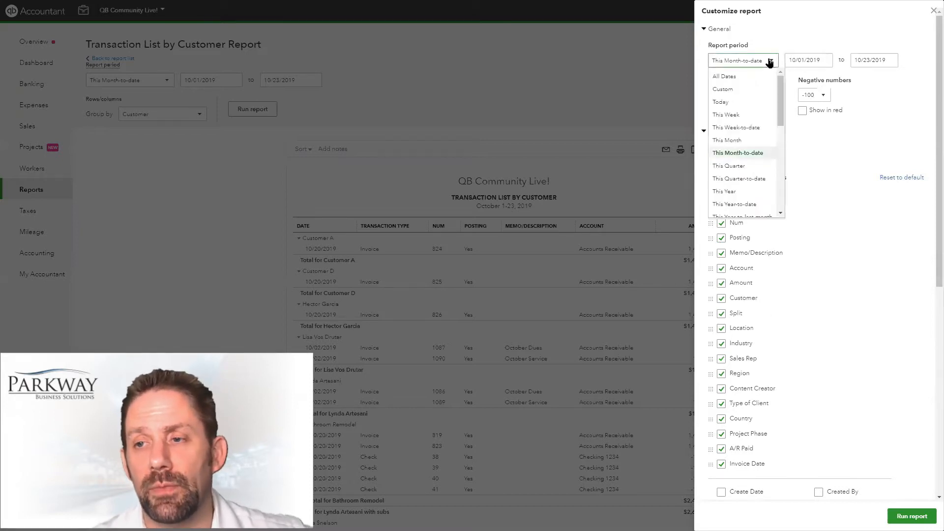
left_click(727, 192)
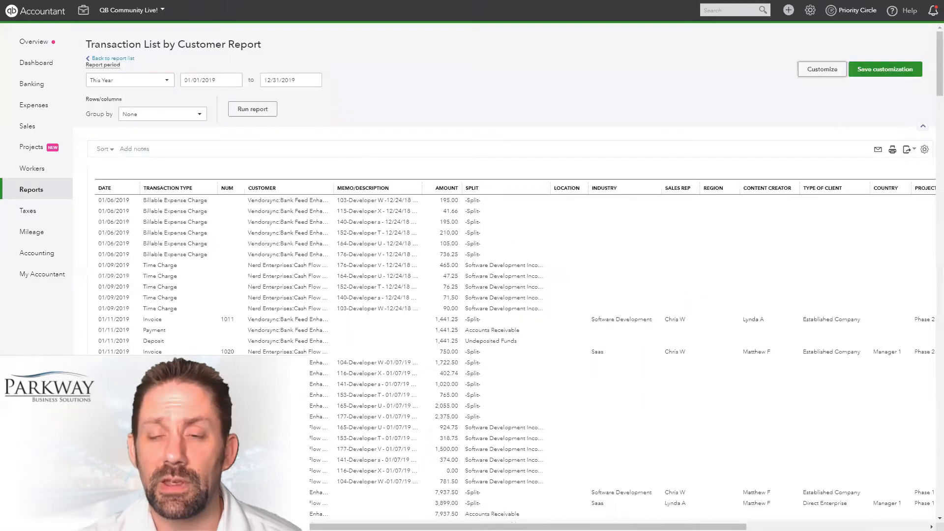
Look through the report's transaction rows and across its custom field columns through Posting
scroll(511, 245, "down", 2)
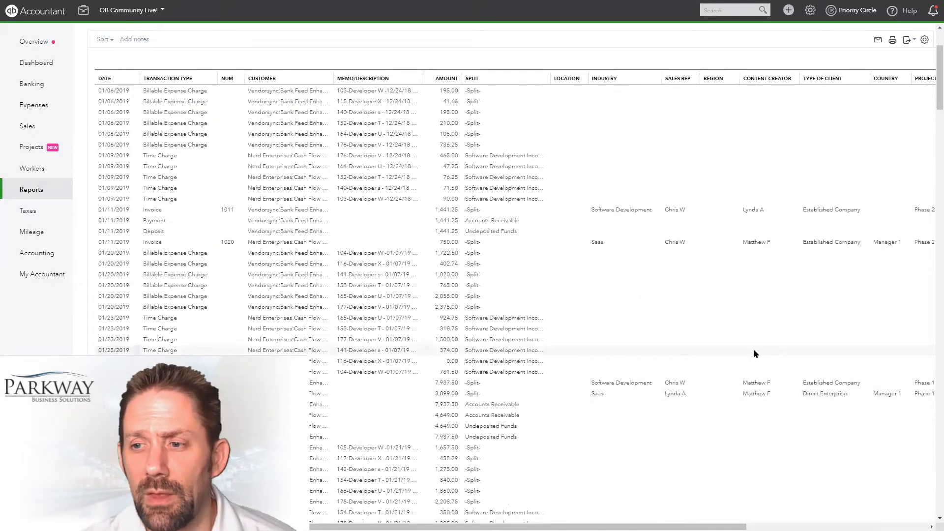
scroll(753, 350, "up", 2)
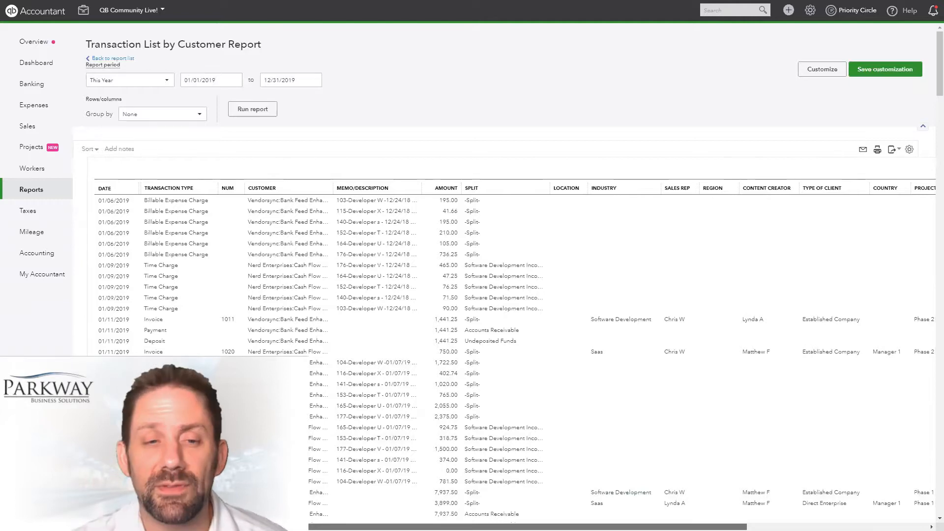
left_click_drag(541, 527, 706, 526)
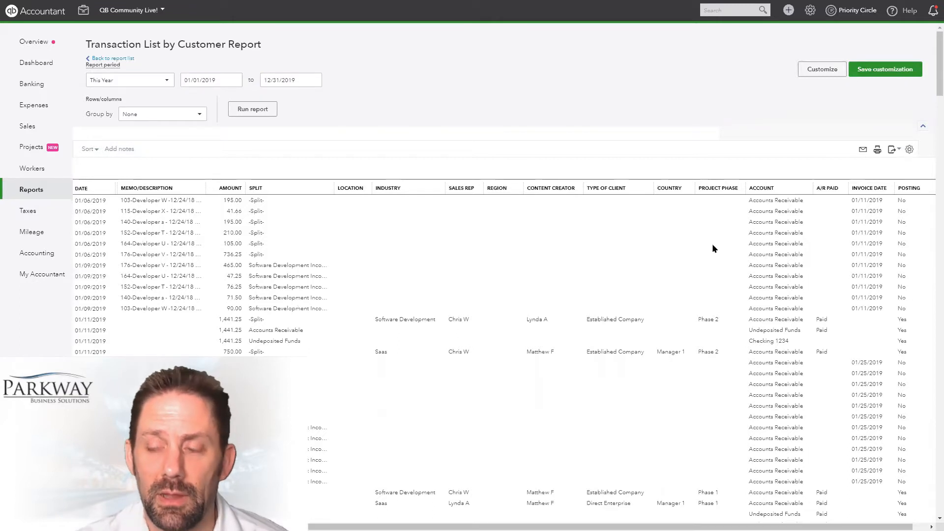
Check the report's available export formats, export it to Excel, and open the exported workbook
left_click(893, 150)
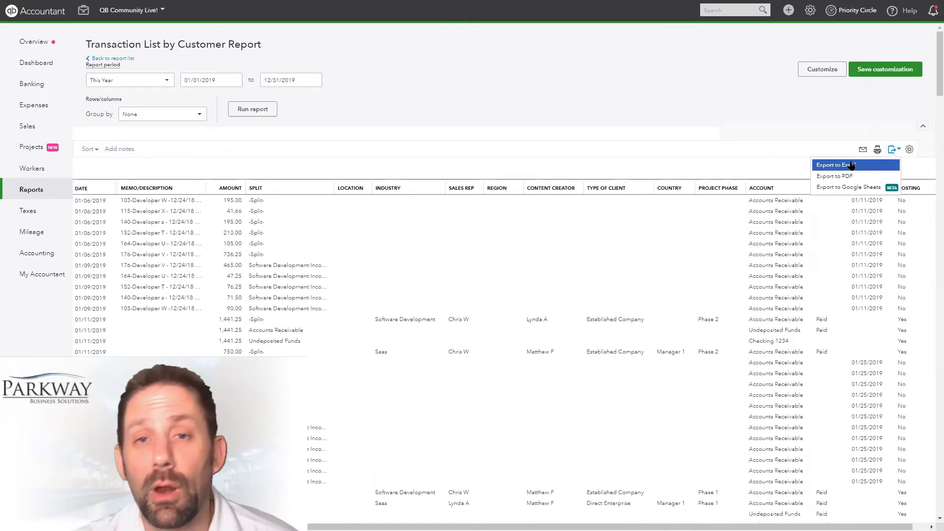
mouse_move(830, 193)
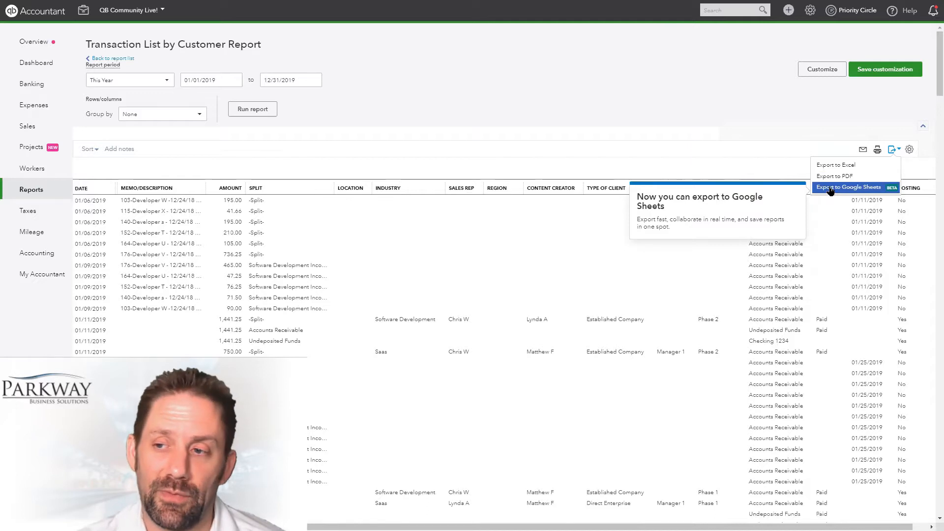
left_click(890, 149)
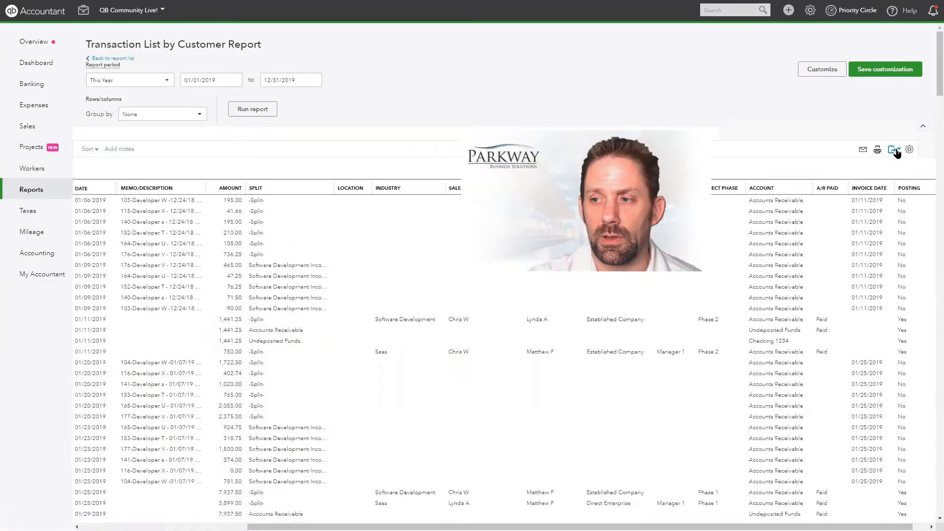
left_click(893, 149)
left_click(870, 189)
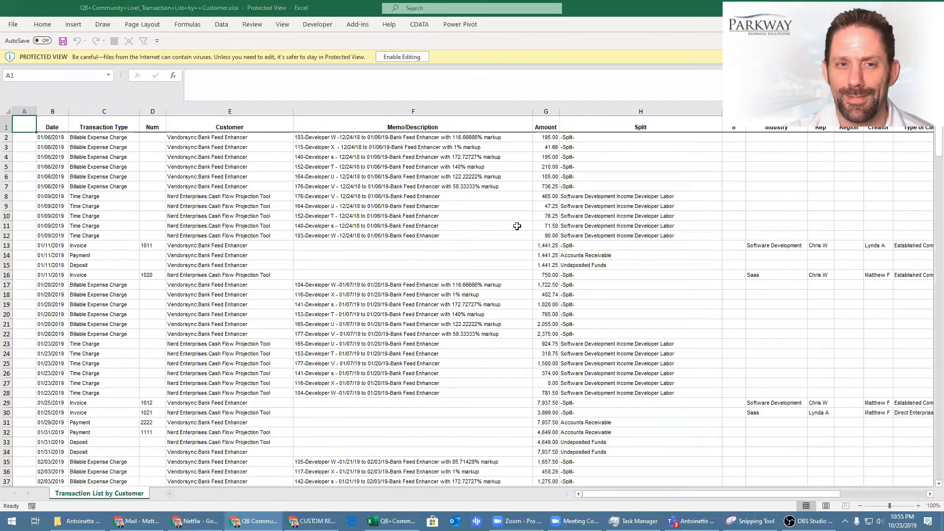
Enable editing and convert the data from B1 through the last used cell into a table with headers
left_click(394, 57)
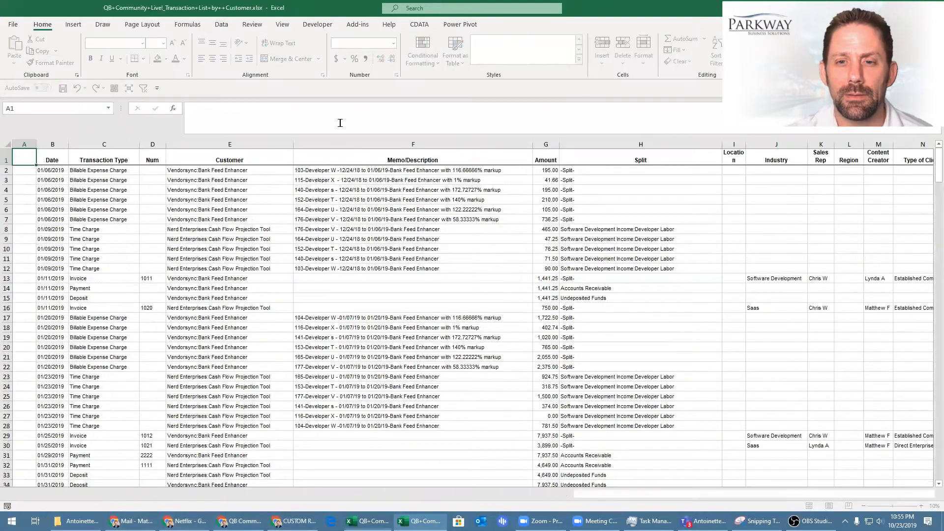
left_click(50, 158)
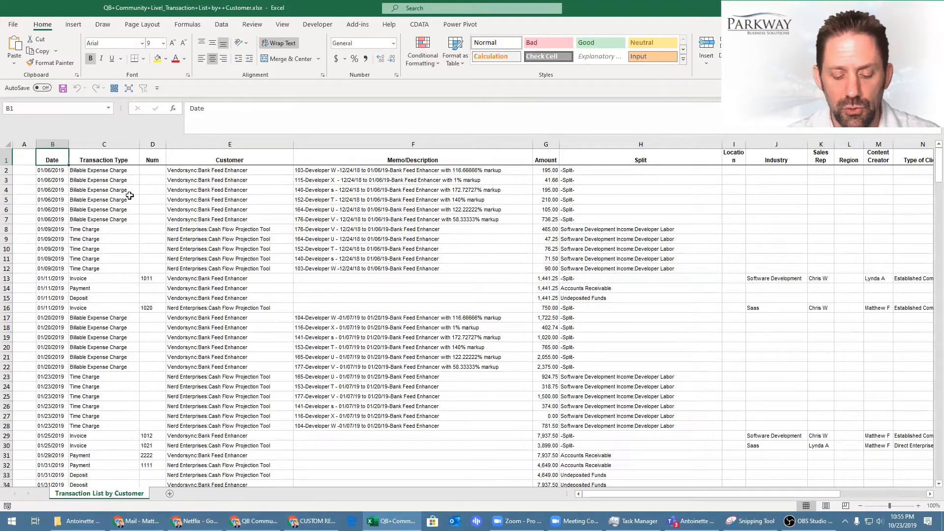
key("ctrl+shift+End")
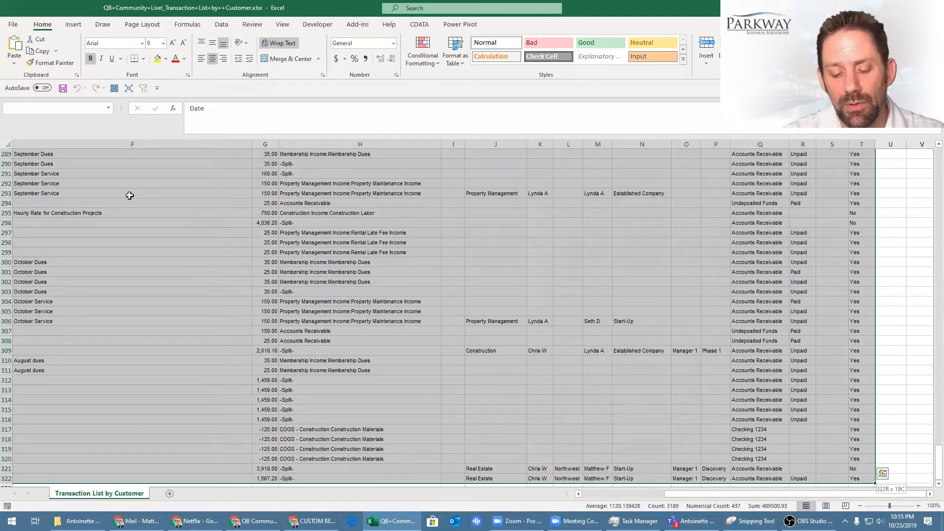
key("ctrl+t")
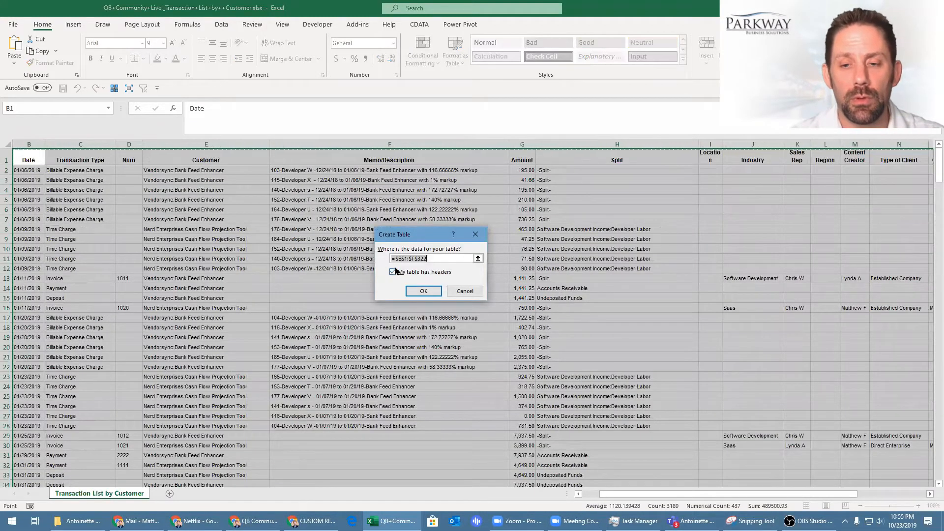
left_click(432, 290)
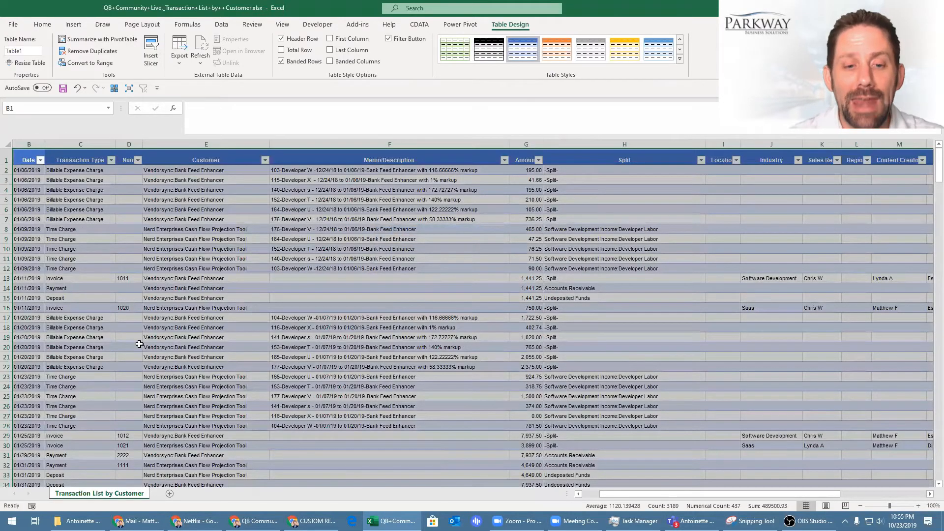
Check how the Date column's filter lists the exported dates and inspect one of the date cells
left_click(40, 160)
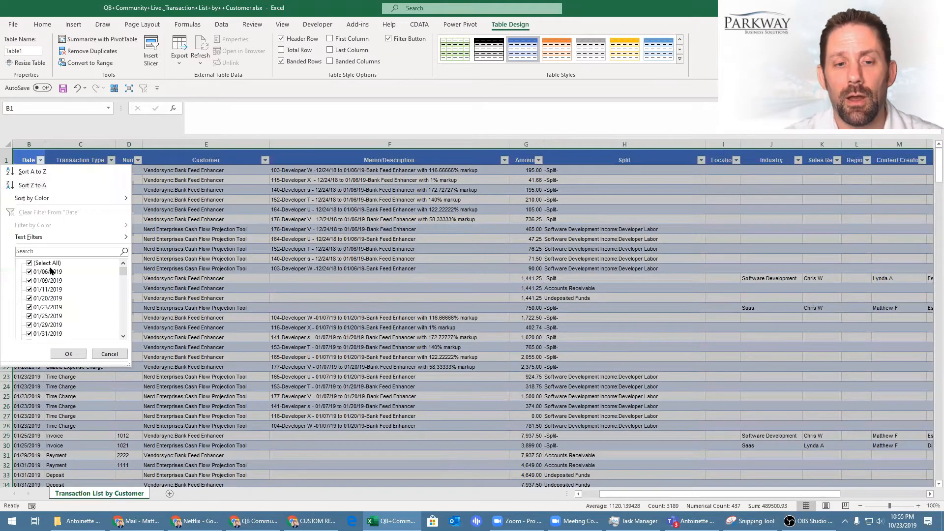
left_click(39, 159)
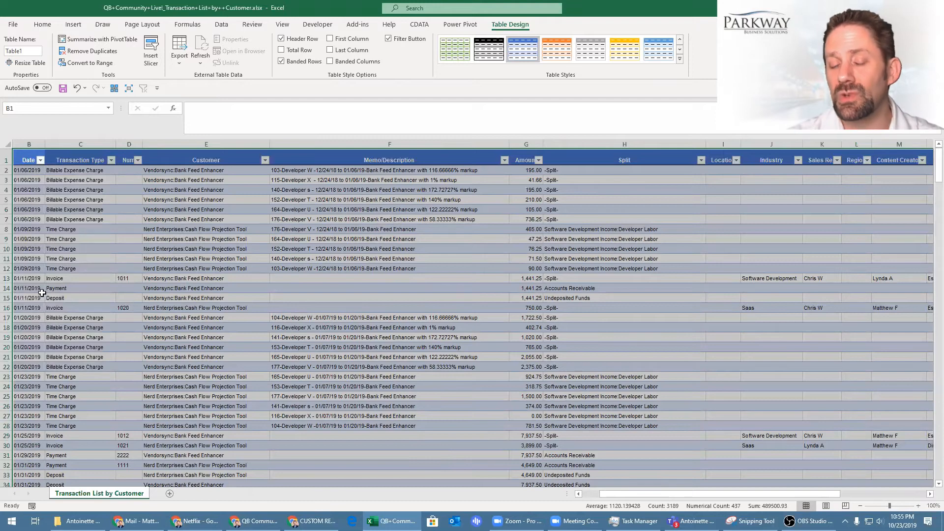
left_click(34, 199)
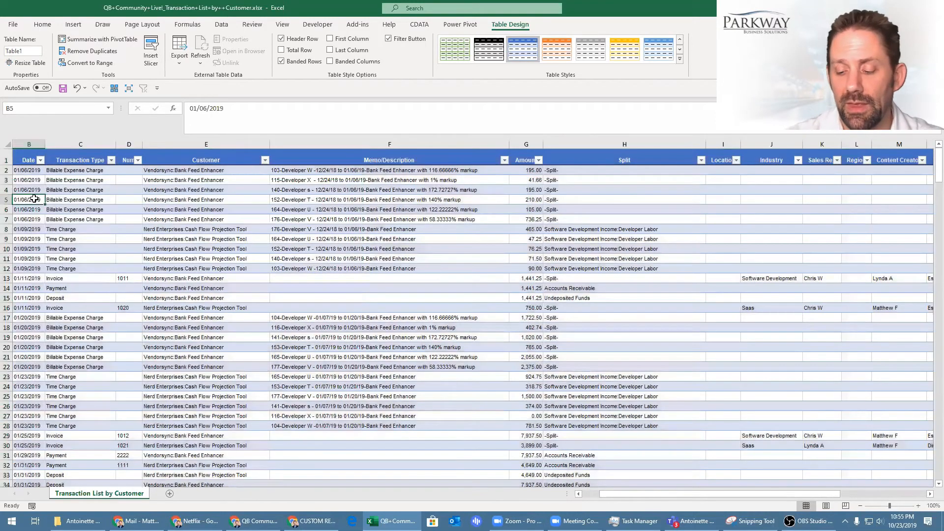
key("Left")
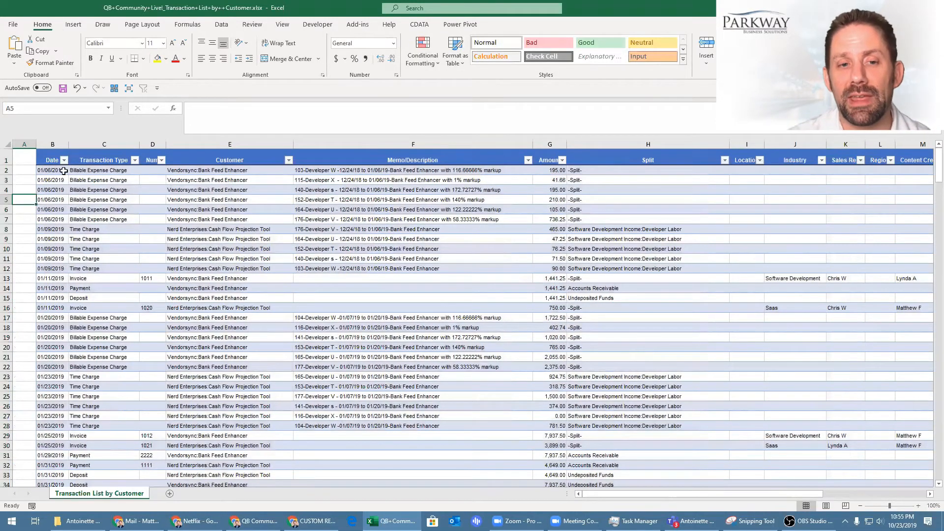
Try to format all values in the Date column, from B2 down to B322, as Short Date
left_click(47, 145)
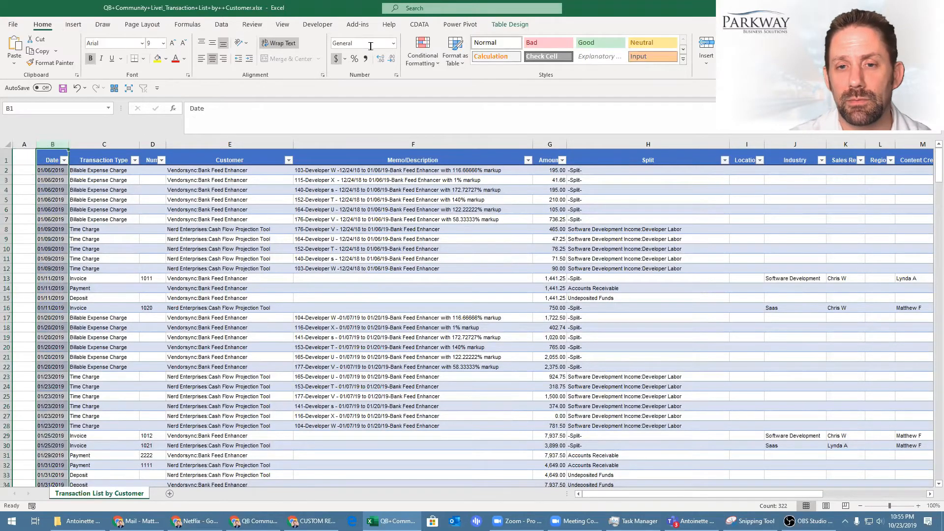
left_click(394, 43)
left_click(55, 176)
left_click(55, 172)
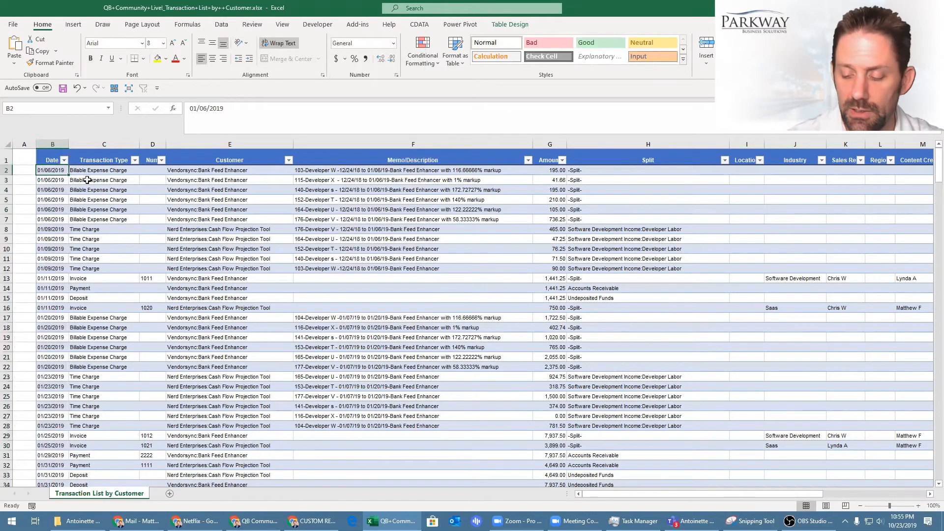
key("End")
key("shift+Down")
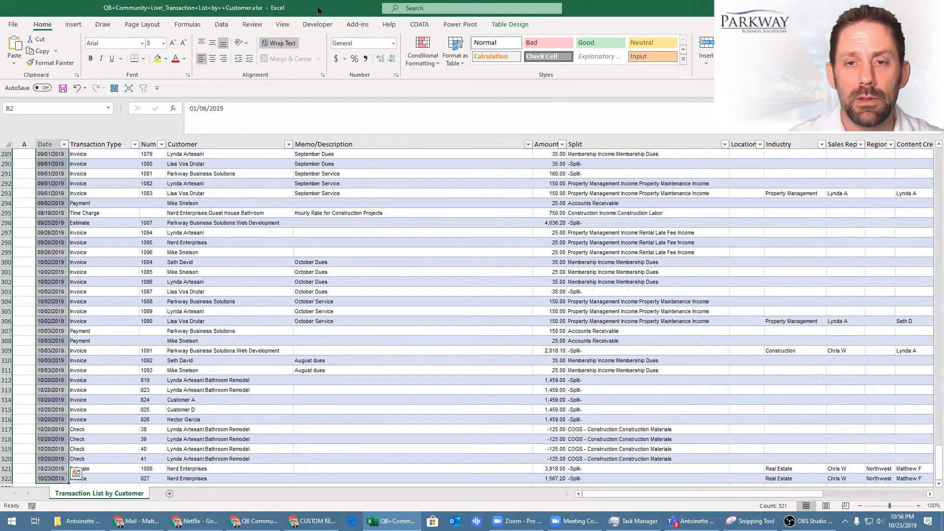
left_click(394, 43)
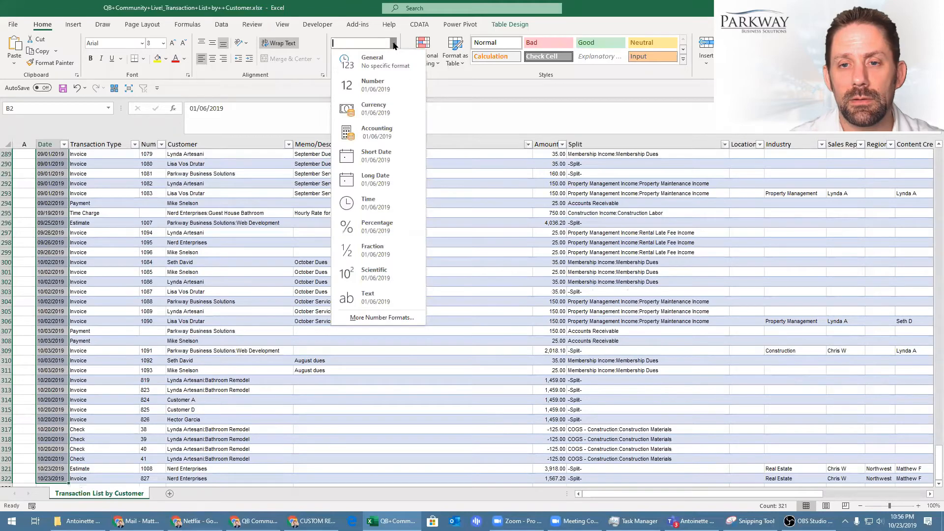
left_click(387, 146)
scroll(386, 146, "up", 20)
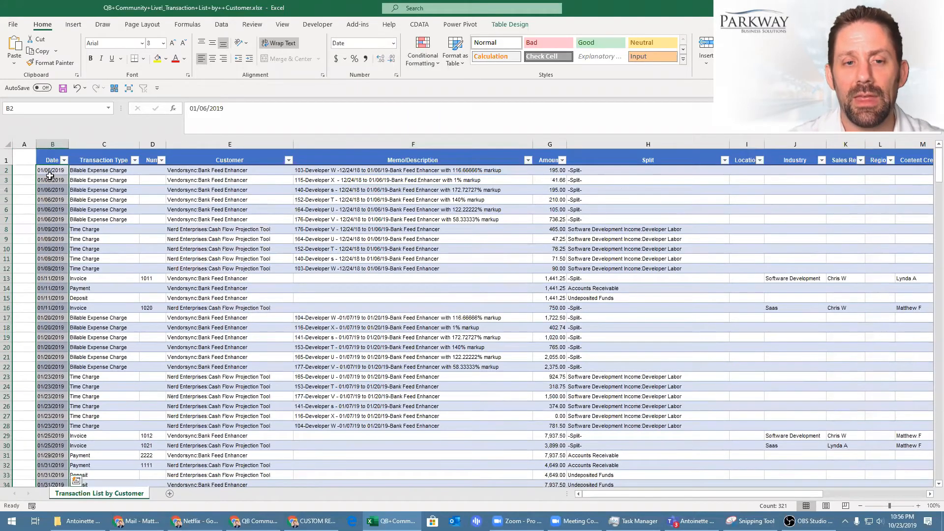
Enter 1 in A2, copy it, and multiply all the Date values by it using Paste Special
left_click(25, 170)
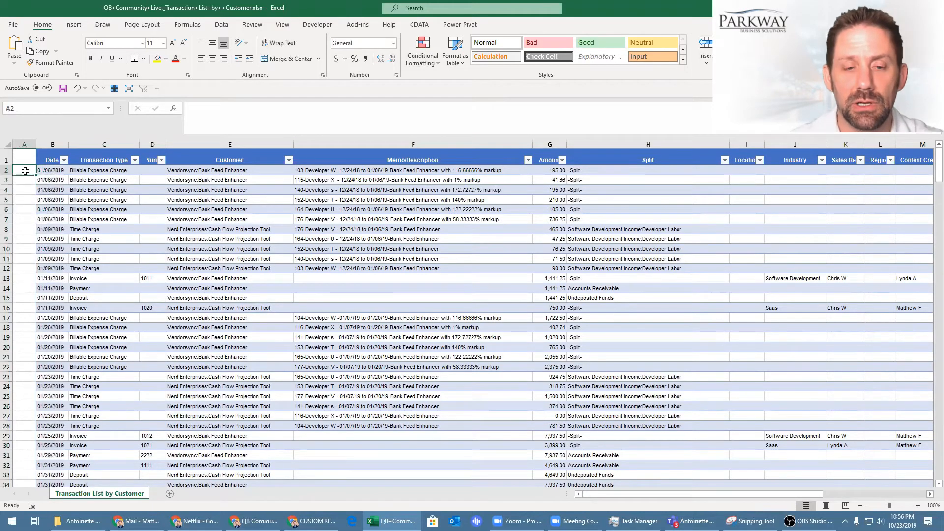
type("1")
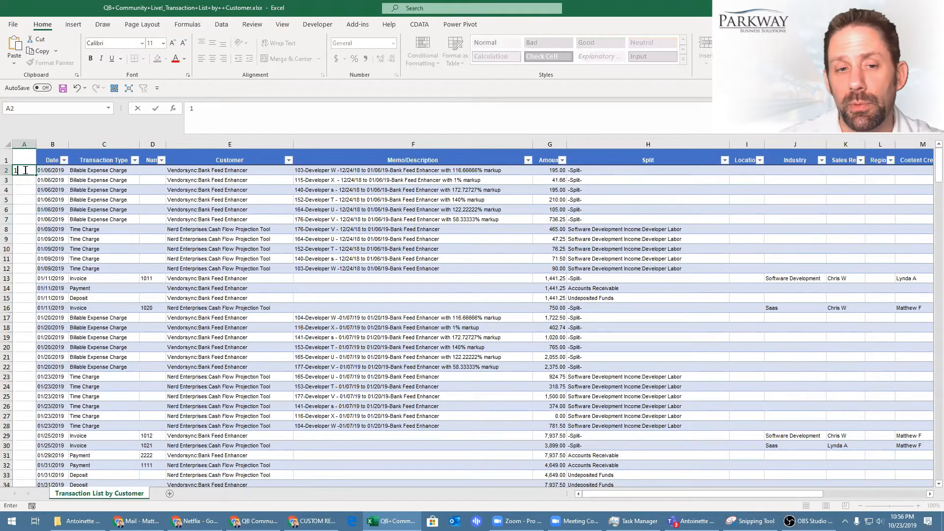
key("ctrl+Return")
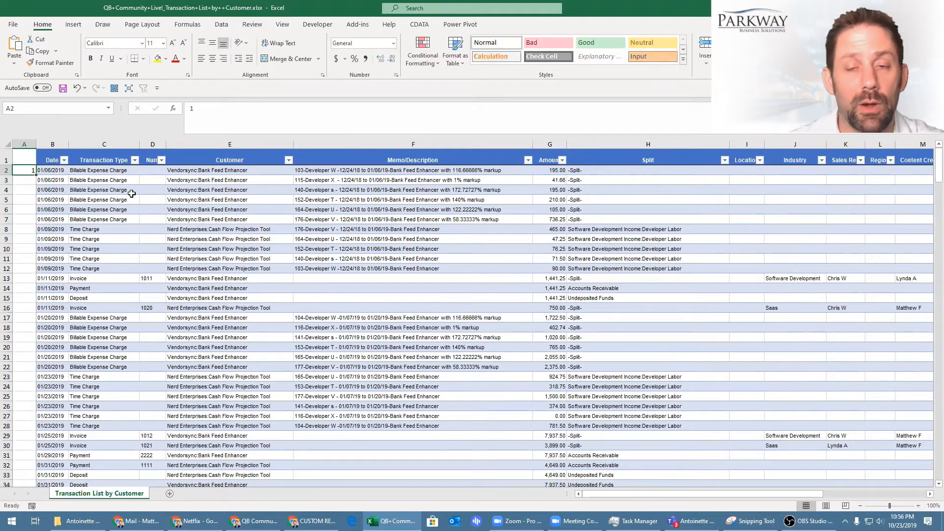
key("ctrl+c")
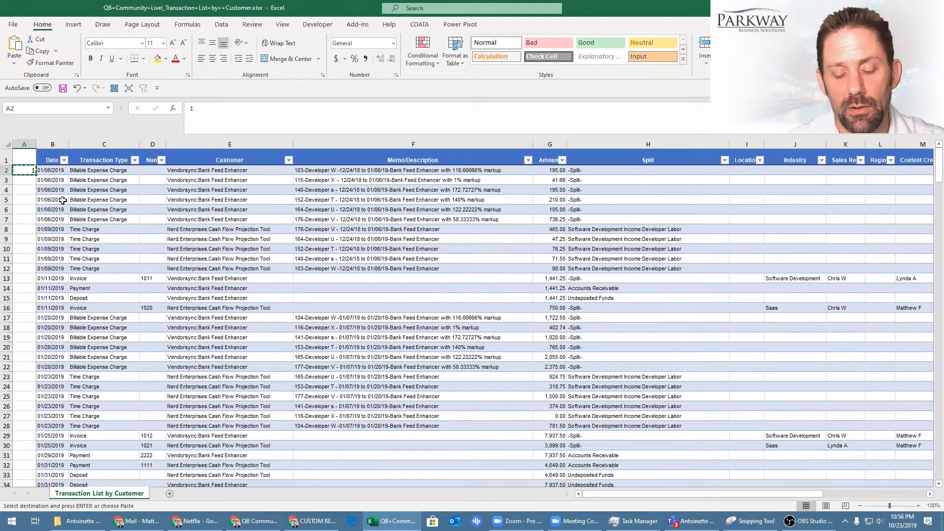
left_click(51, 172)
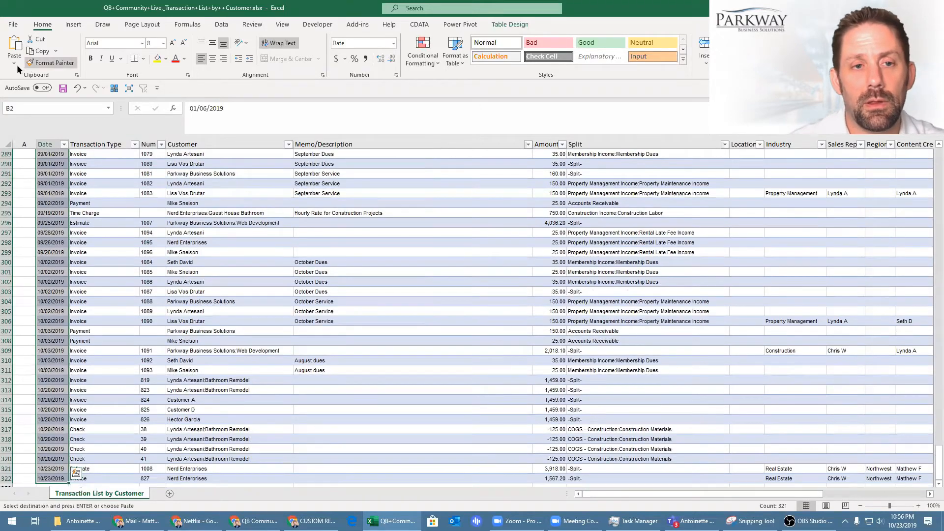
left_click(13, 64)
left_click(42, 181)
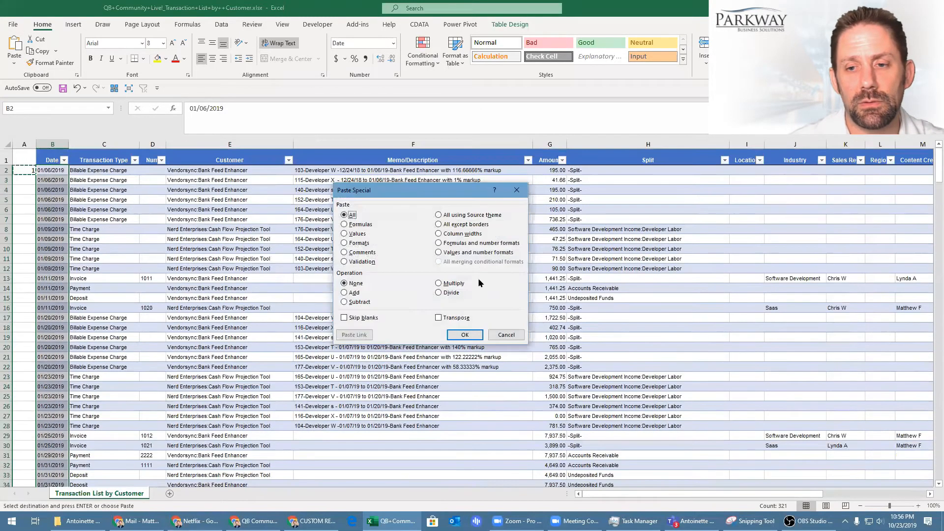
left_click(449, 283)
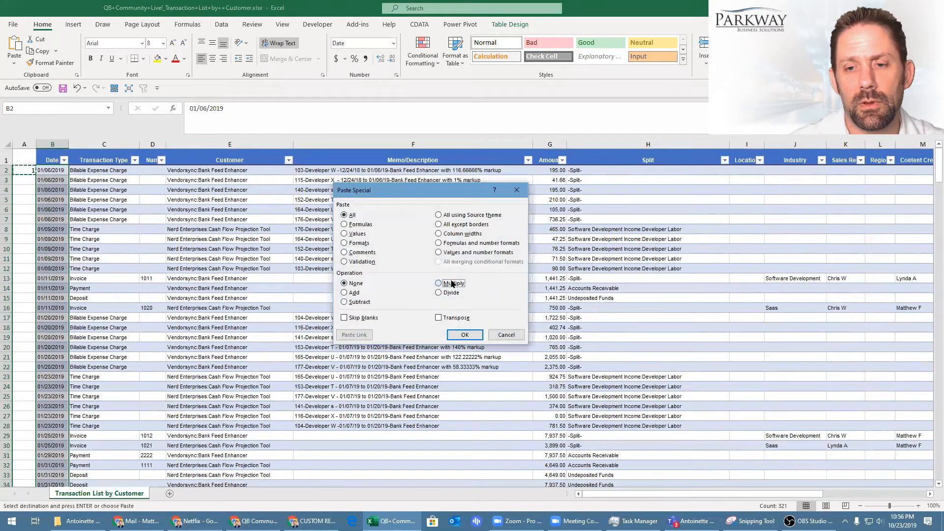
left_click(450, 334)
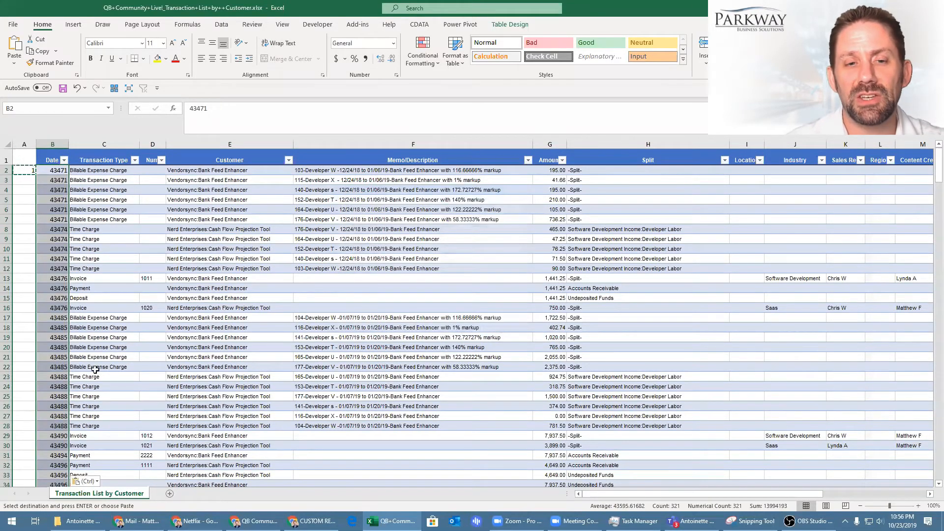
Format the converted Date values as Short Date and check the column's filter list
left_click(394, 44)
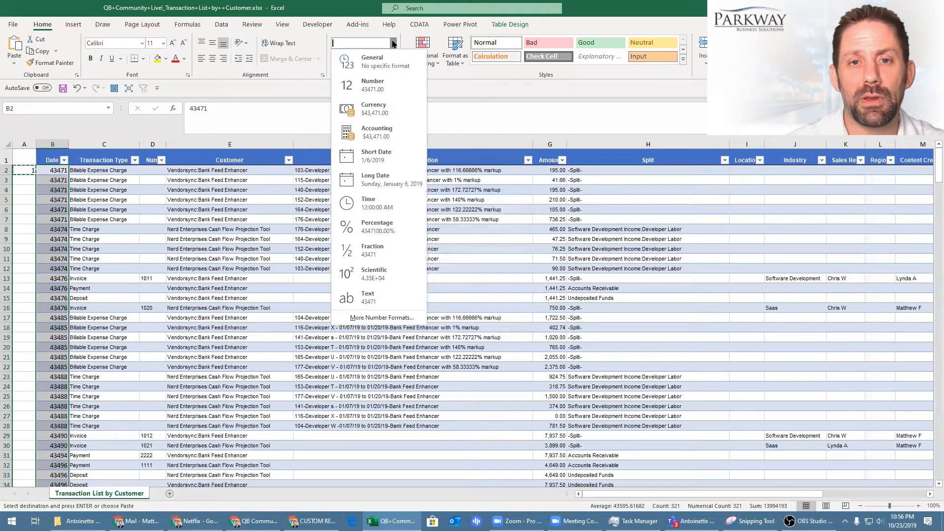
left_click(385, 147)
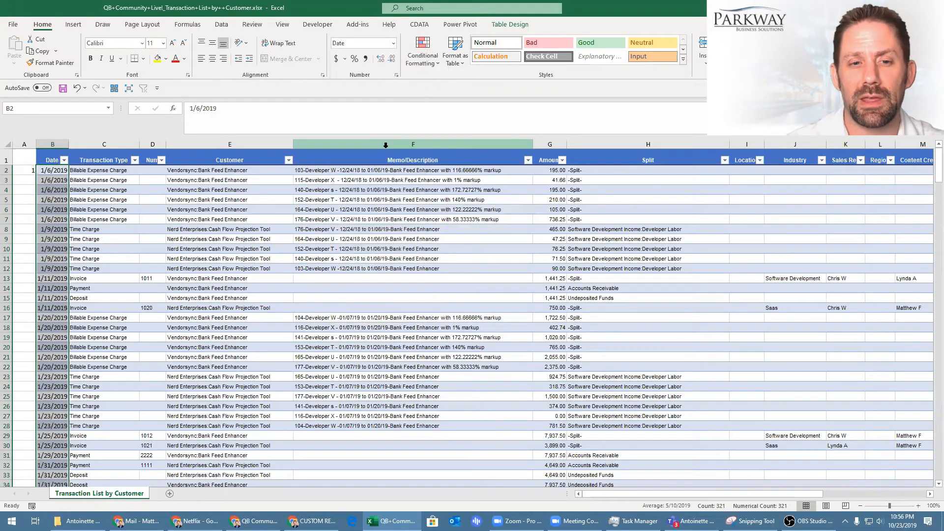
left_click(64, 160)
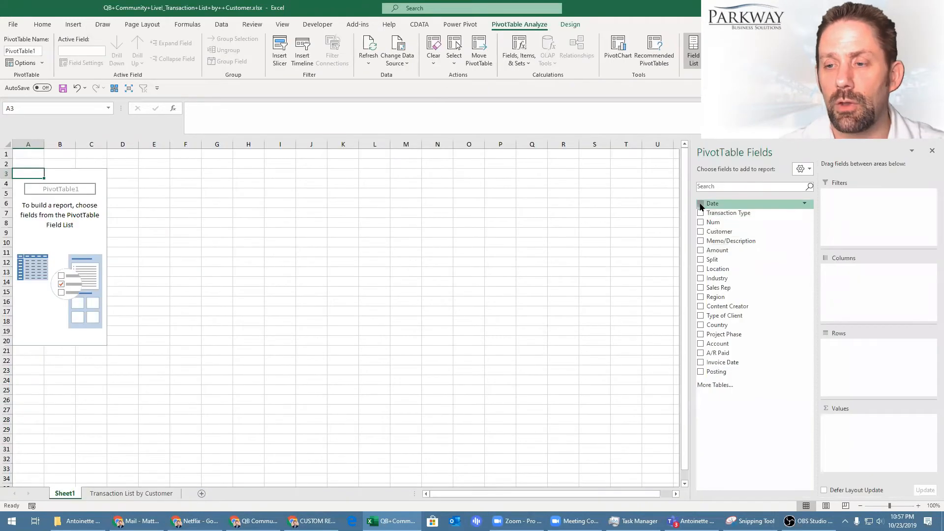
Build the PivotTable with Months and Customer as rows and Sum of Amount as values, leaving the Date field out
left_click(701, 204)
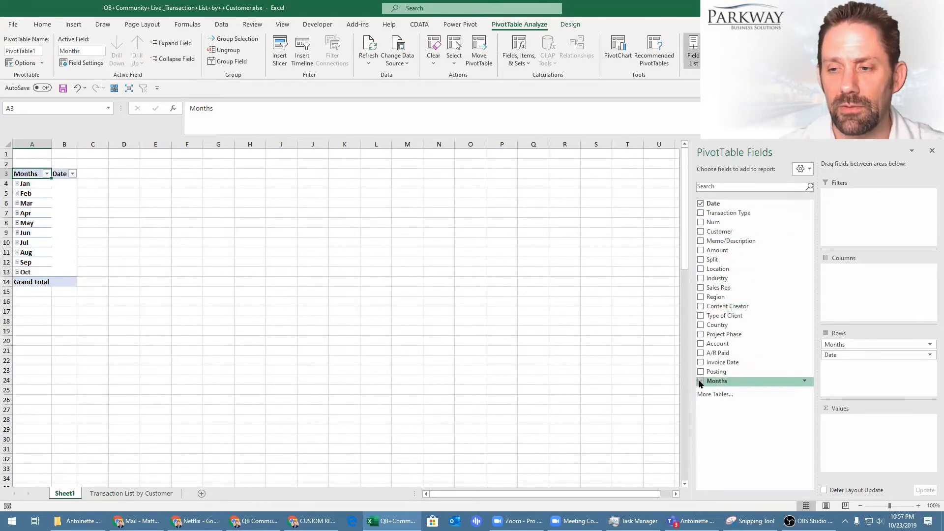
left_click(701, 232)
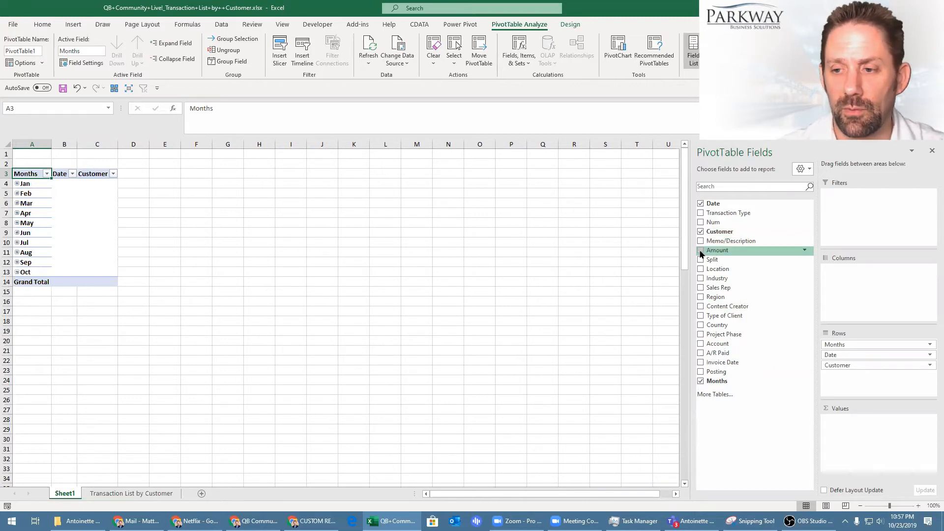
left_click(701, 251)
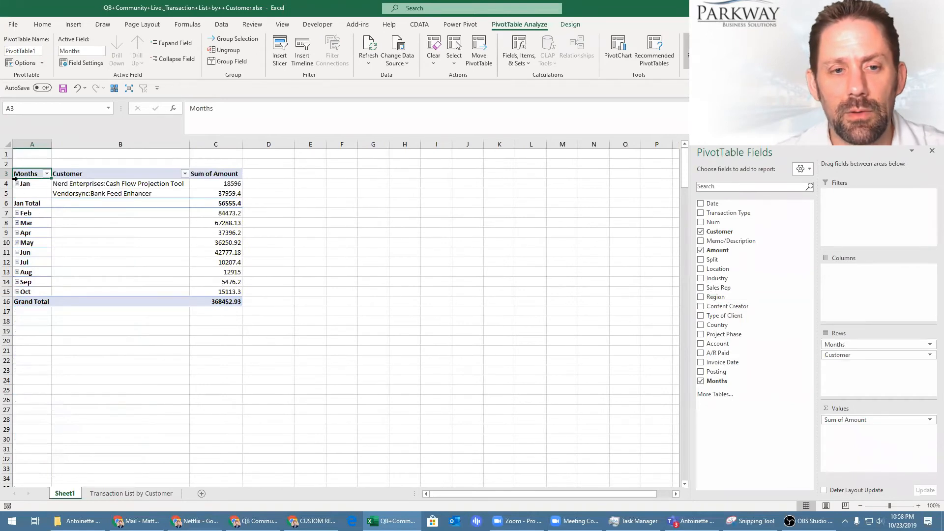
Expand every month in the PivotTable down to its customers
left_click(29, 179)
right_click(30, 180)
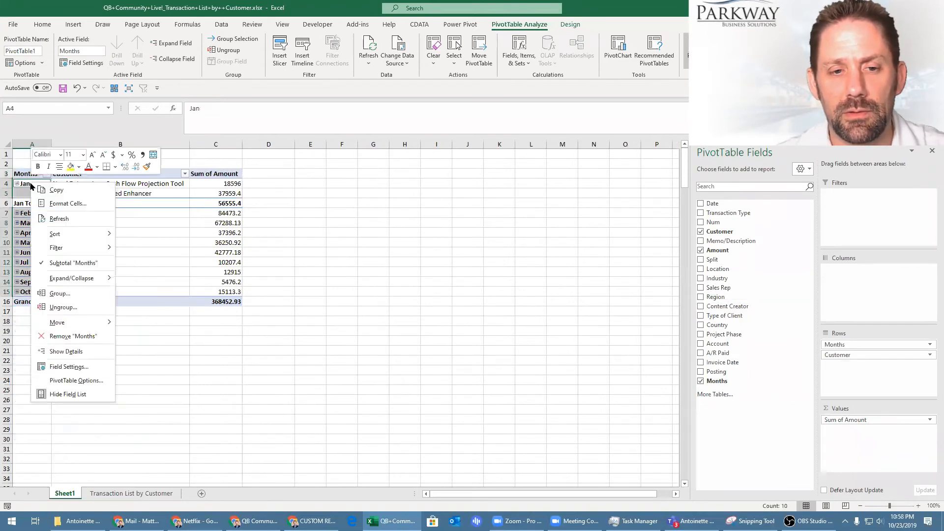
left_click(186, 44)
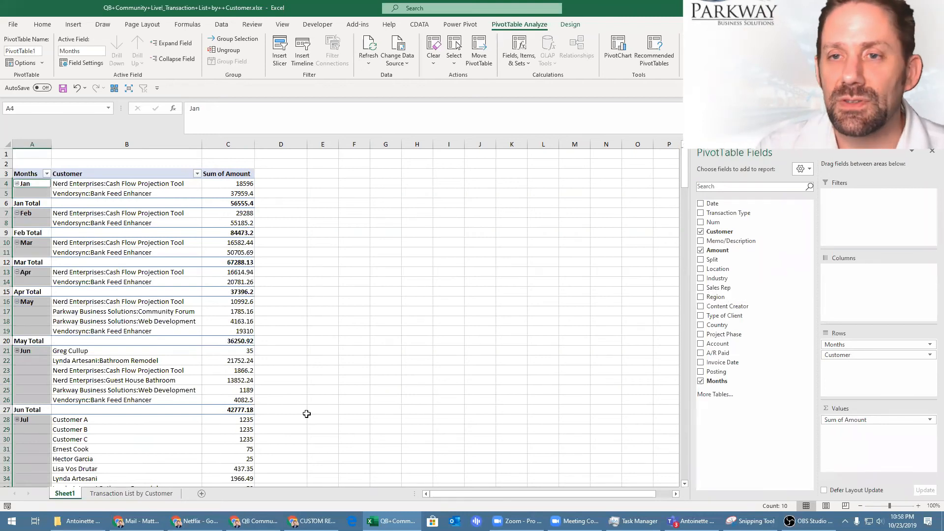
Add the custom fields Type of Client, Content Creator and Project Phase to the PivotTable rows
left_click(701, 316)
left_click(701, 306)
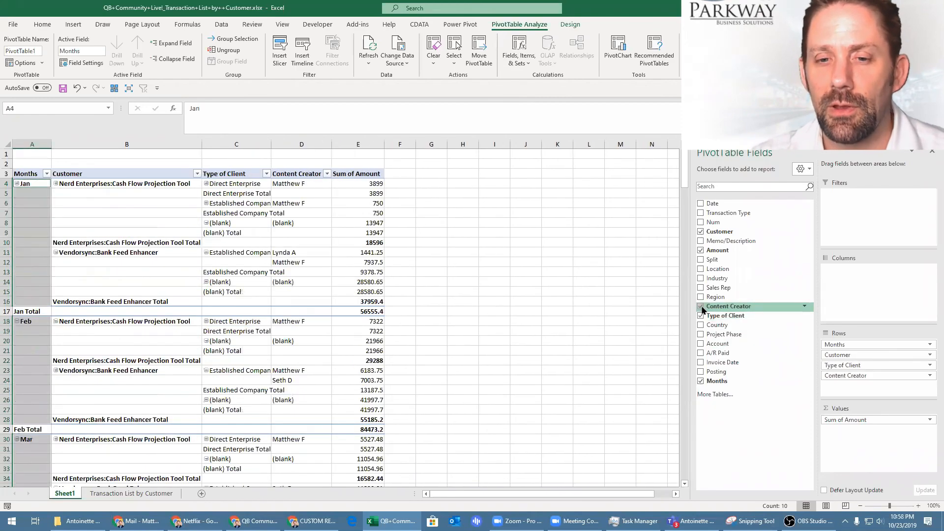
left_click(701, 334)
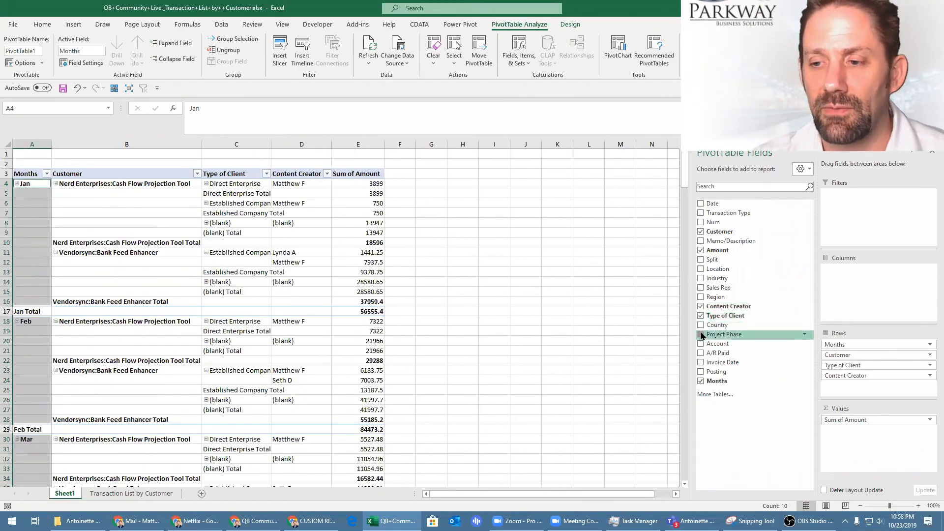